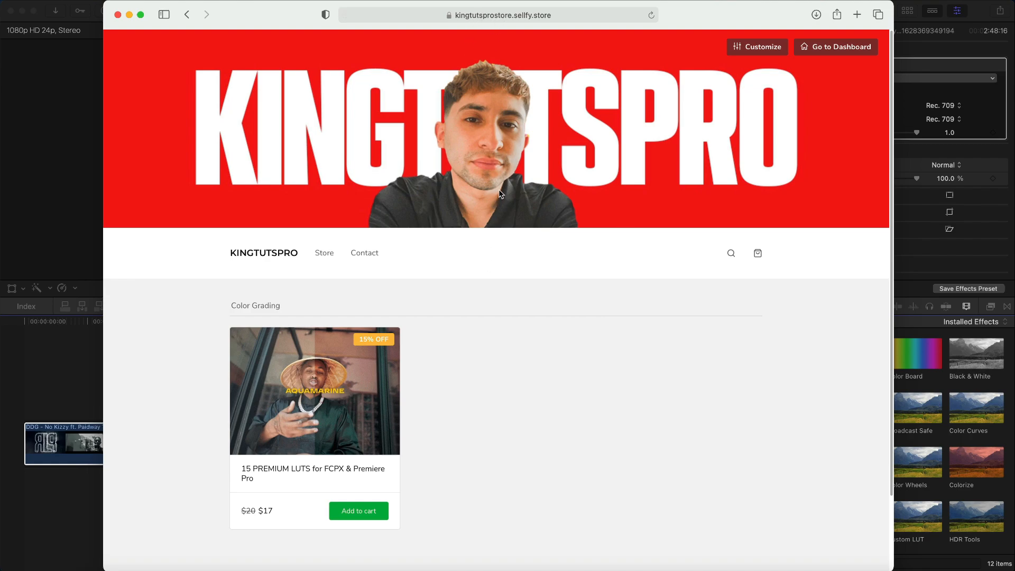
- Open the 15 PREMIUM LUTS product page, check its $17 price, and view the images full-window
{"action": "left_click", "coordinate": [304, 397]}
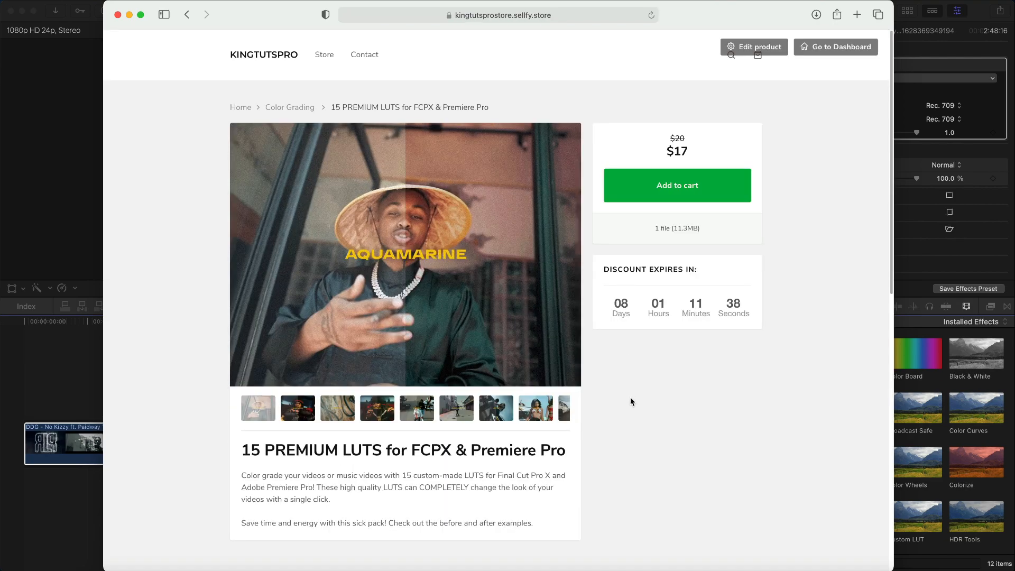
{"action": "double_click", "coordinate": [688, 153]}
{"action": "left_click_drag", "start_coordinate": [251, 445], "coordinate": [342, 447]}
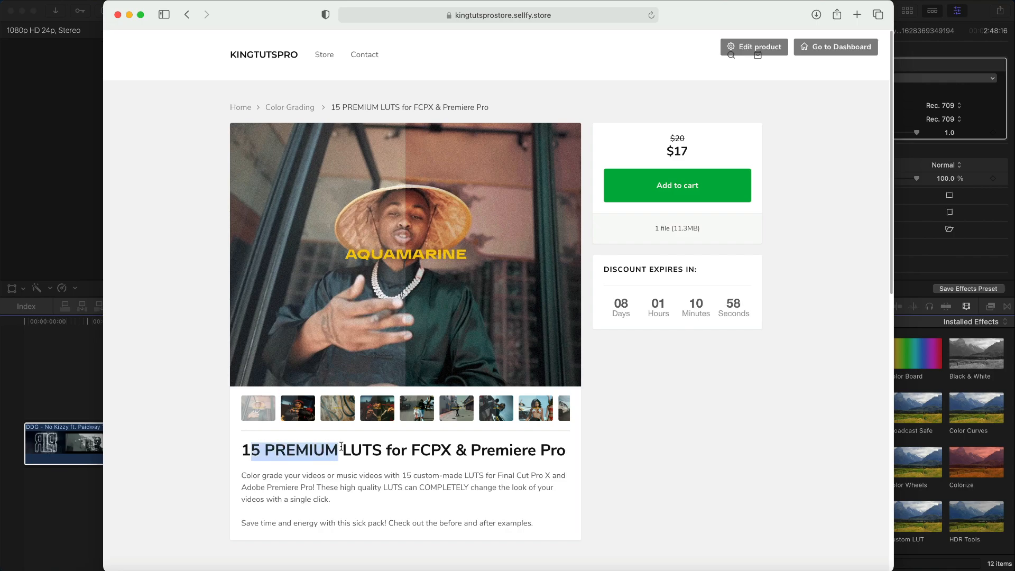
{"action": "left_click", "coordinate": [423, 439]}
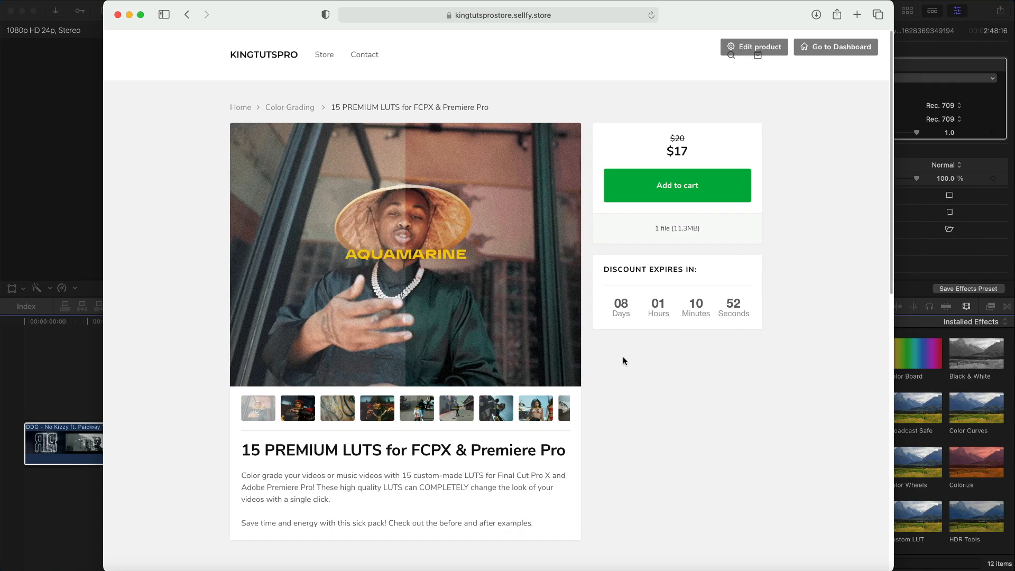
{"action": "left_click_drag", "start_coordinate": [686, 25], "coordinate": [685, 3]}
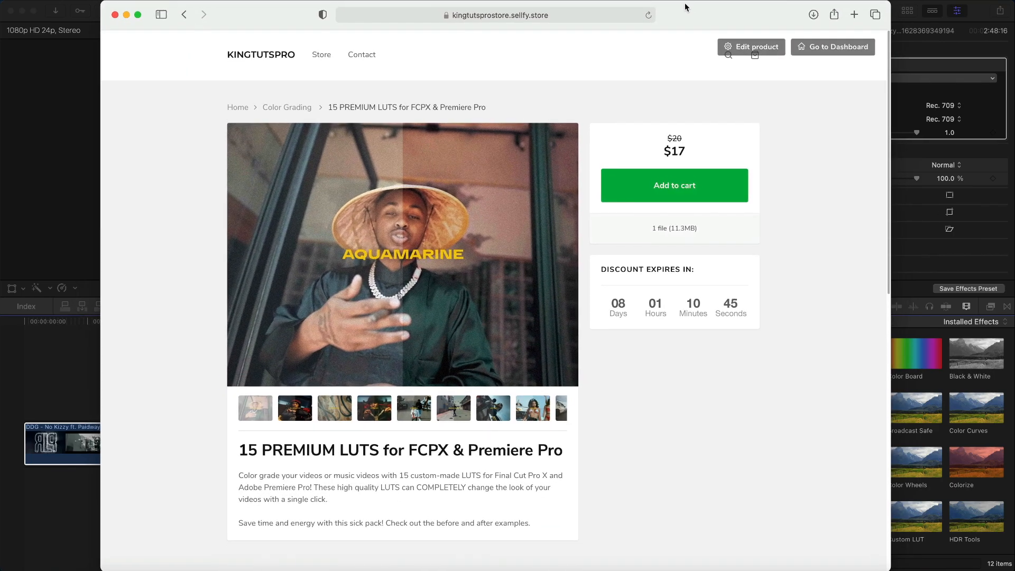
{"action": "left_click", "coordinate": [282, 281]}
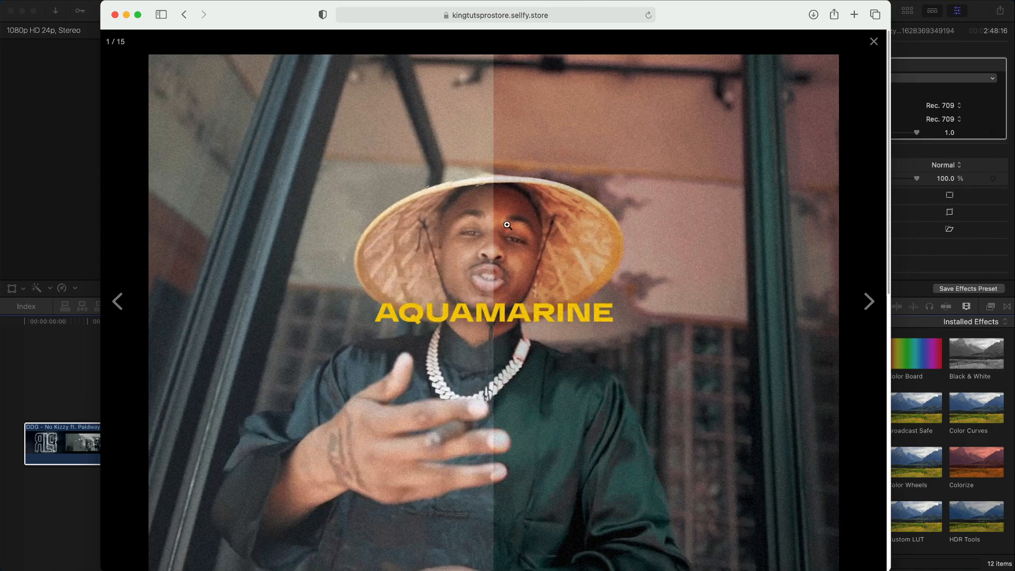
- Step through the before-and-after comparisons from Blue Moon to Wasabi
{"action": "left_click", "coordinate": [869, 301]}
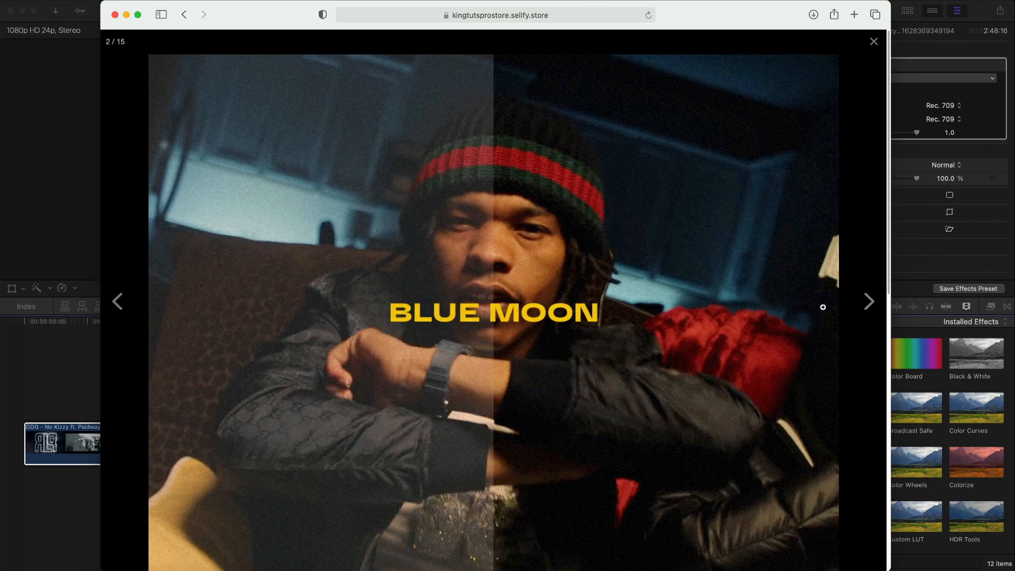
{"action": "left_click", "coordinate": [867, 302]}
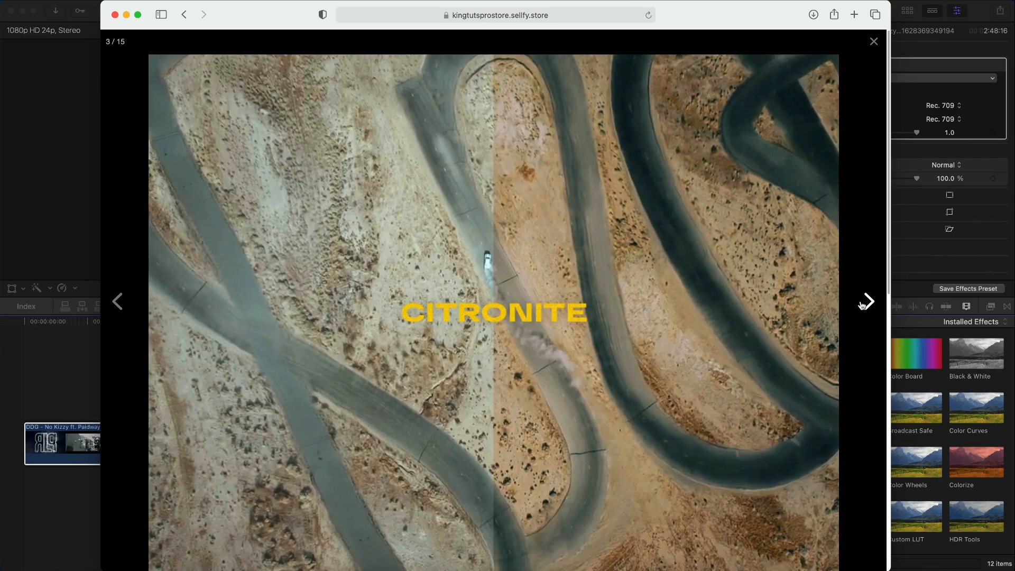
{"action": "left_click", "coordinate": [862, 305]}
{"action": "left_click", "coordinate": [862, 305]}
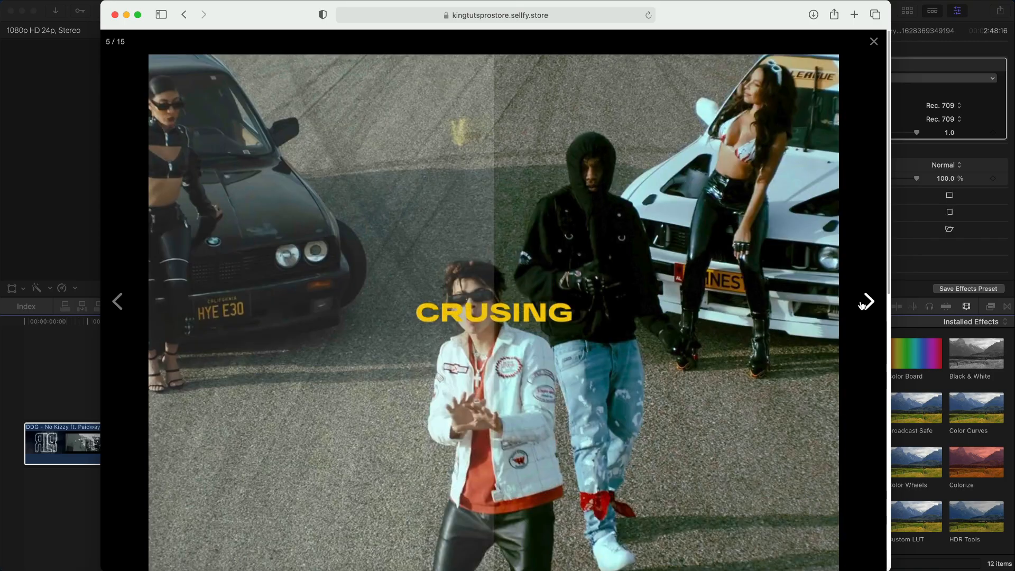
{"action": "left_click", "coordinate": [862, 305]}
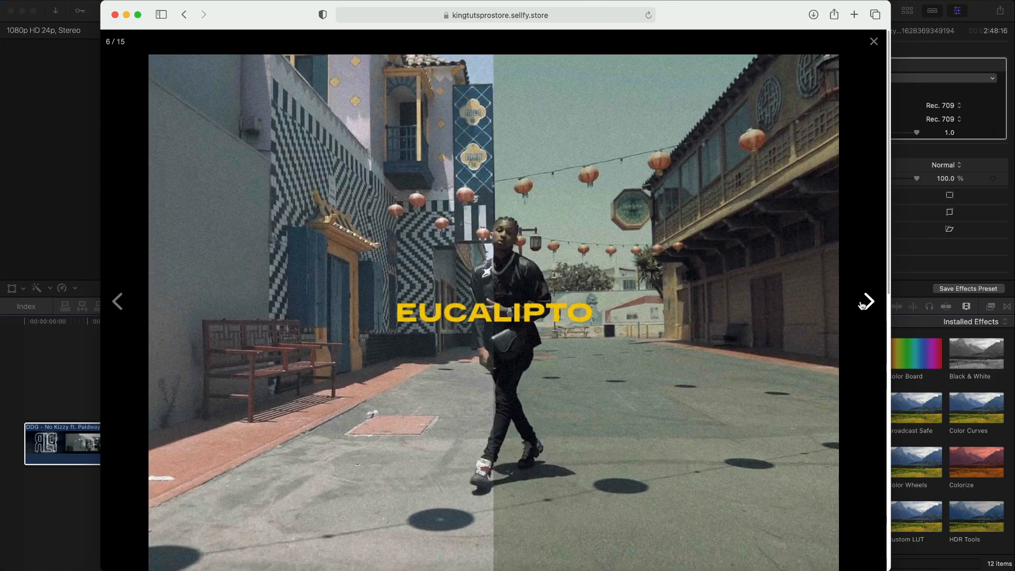
{"action": "left_click", "coordinate": [862, 305]}
{"action": "left_click", "coordinate": [862, 305]}
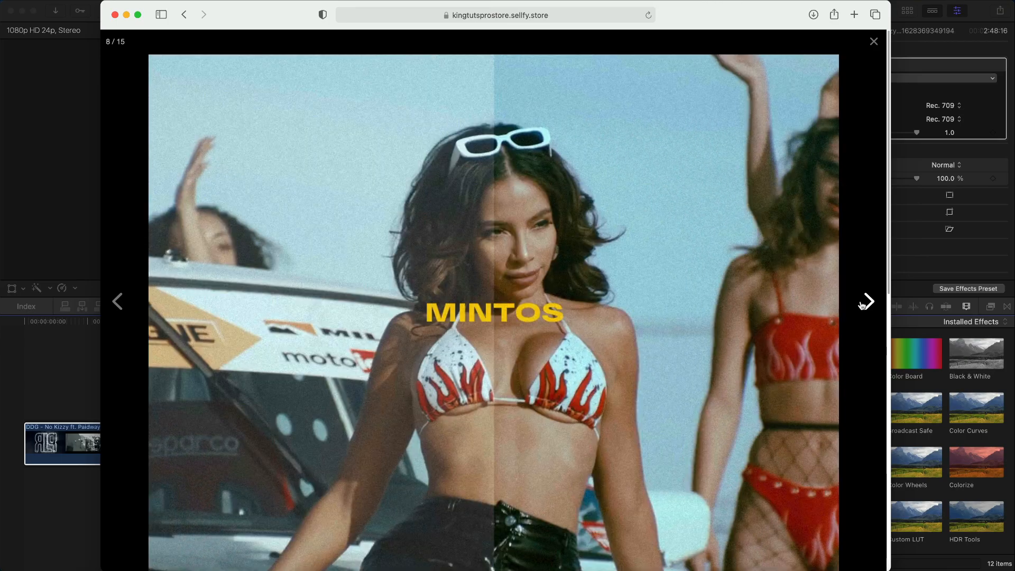
{"action": "left_click", "coordinate": [862, 305]}
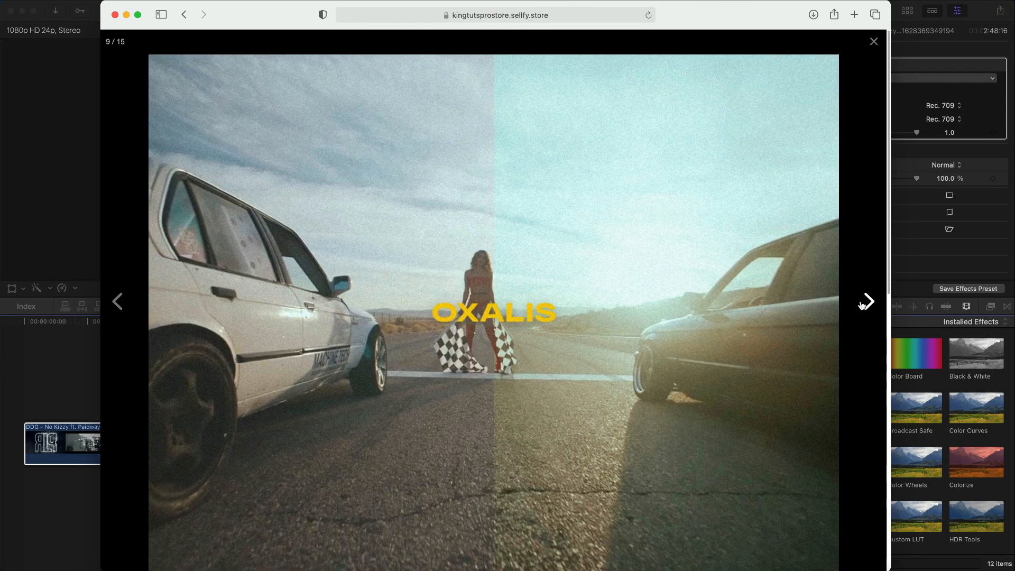
{"action": "left_click", "coordinate": [862, 305]}
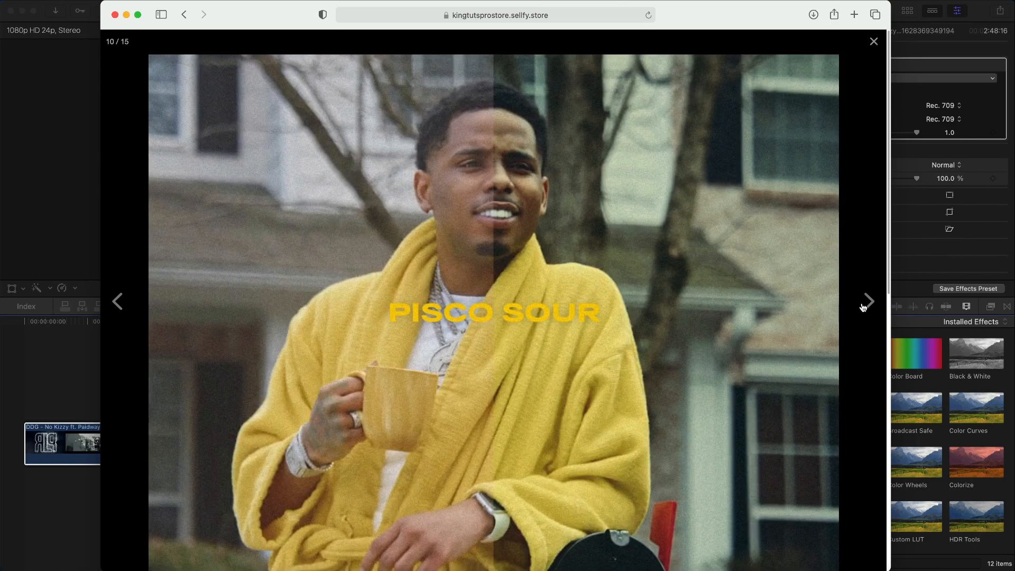
{"action": "left_click", "coordinate": [873, 304]}
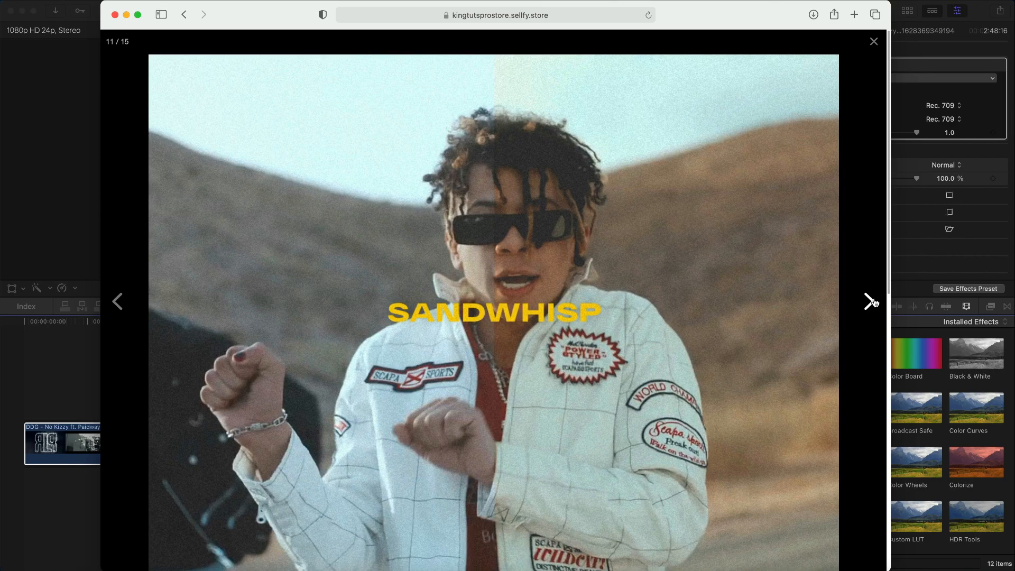
{"action": "left_click", "coordinate": [873, 304]}
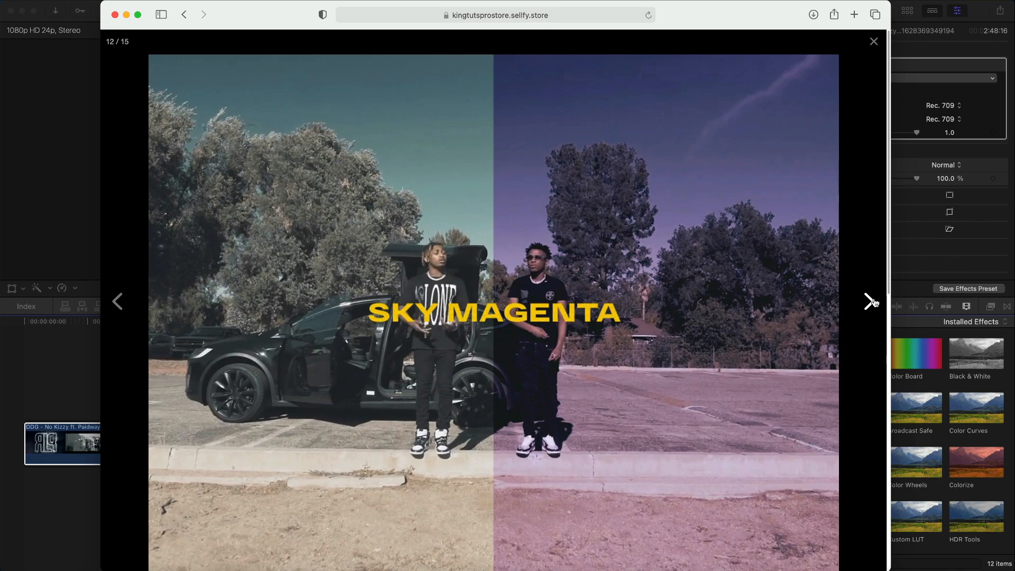
{"action": "left_click", "coordinate": [873, 303]}
{"action": "left_click", "coordinate": [867, 300]}
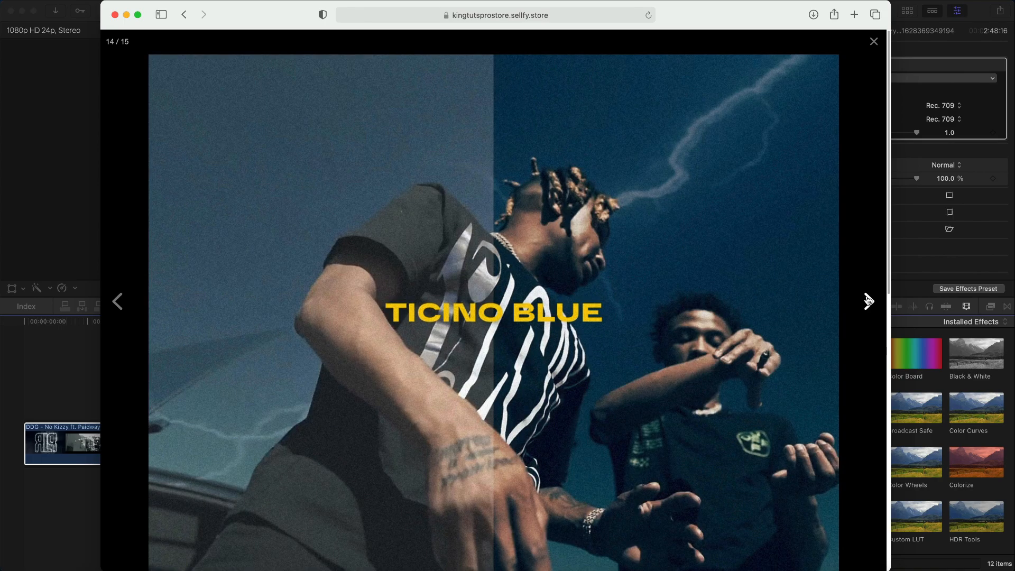
{"action": "left_click", "coordinate": [867, 300]}
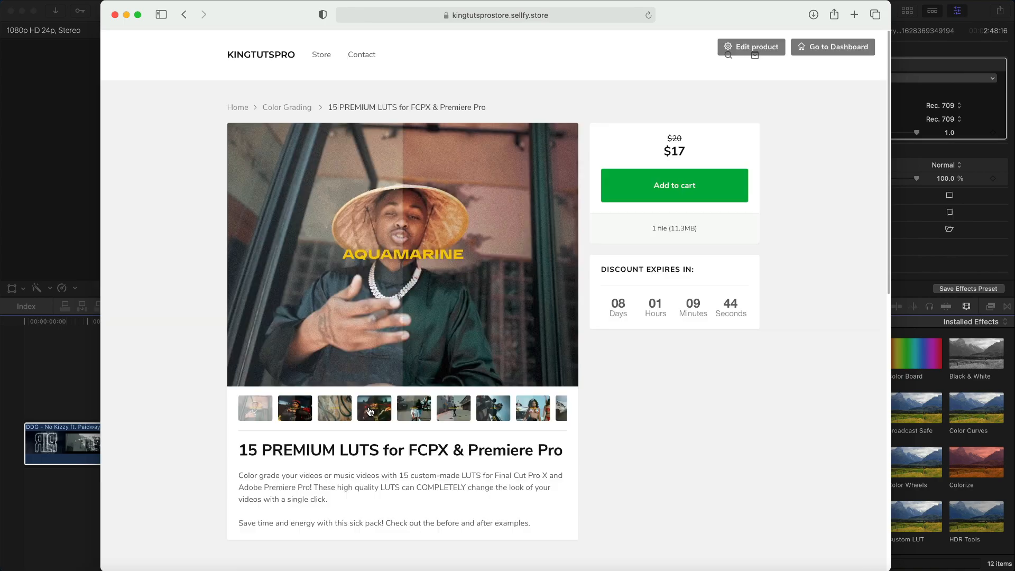
- Show Conifer and Eucalipto as the main image, then move LUT PACK - KTP.zip to the desktop's top centre
{"action": "left_click", "coordinate": [368, 411]}
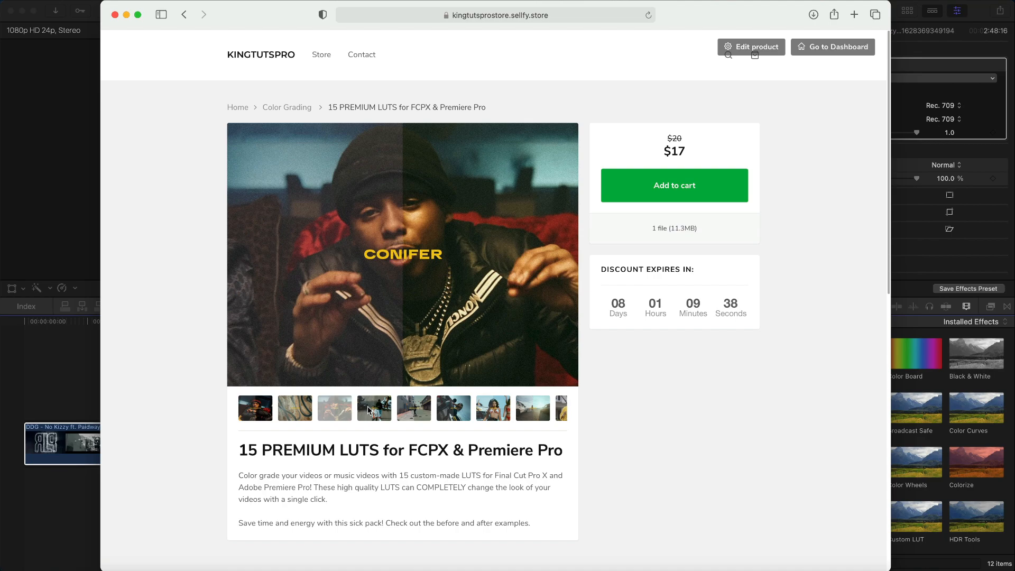
{"action": "left_click", "coordinate": [414, 411]}
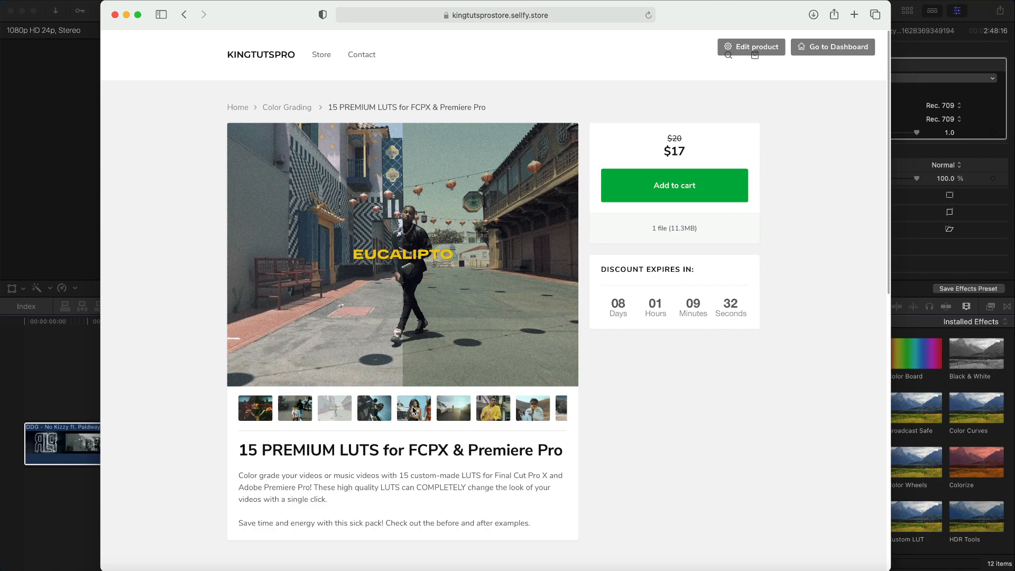
{"action": "left_click_drag", "start_coordinate": [976, 84], "coordinate": [499, 48]}
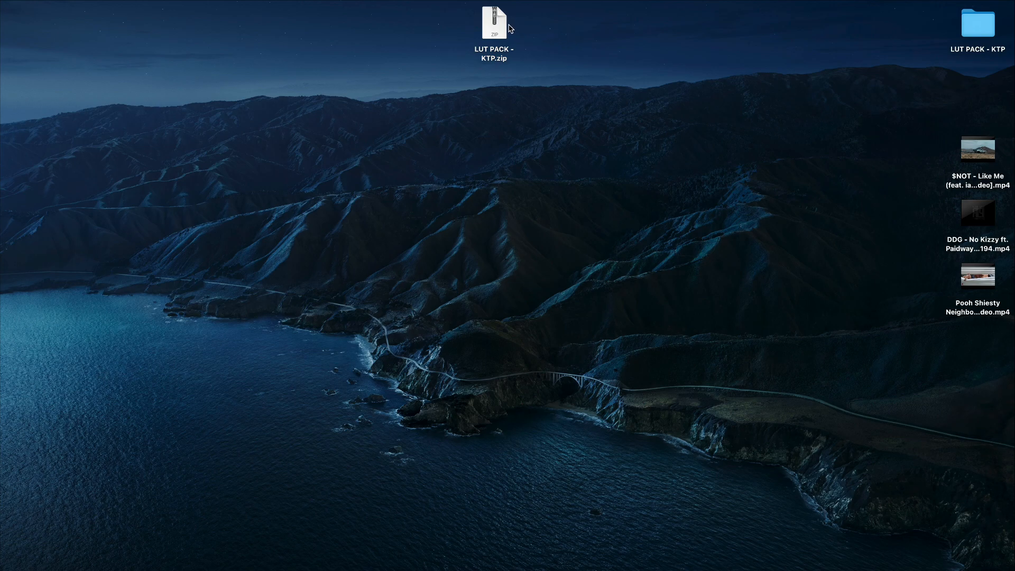
- Place the LUT PACK - KTP folder beside the zip, open it, and select Pisco Sour.cube
{"action": "left_click_drag", "start_coordinate": [978, 24], "coordinate": [553, 29]}
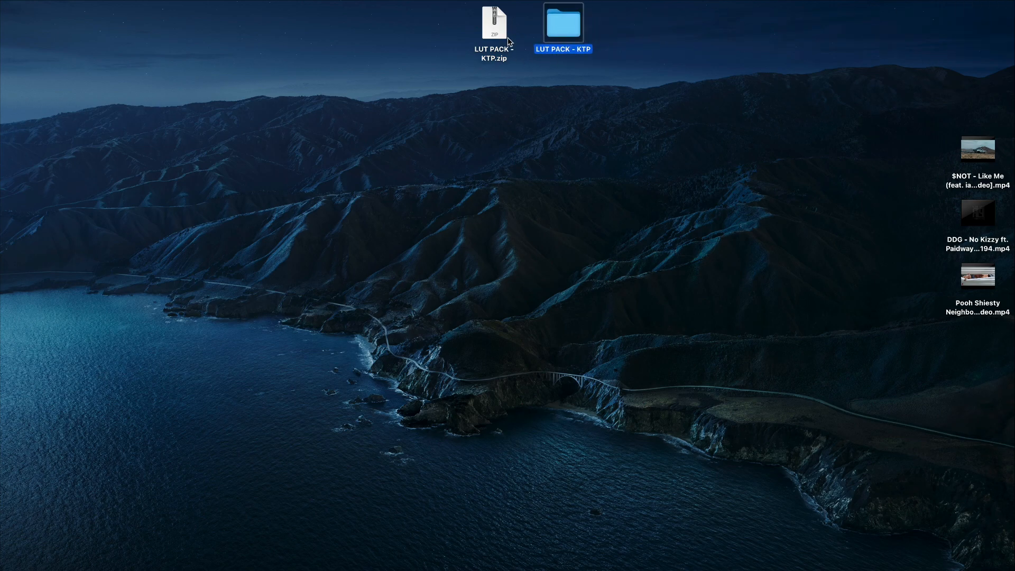
{"action": "double_click", "coordinate": [563, 20]}
{"action": "left_click_drag", "start_coordinate": [548, 141], "coordinate": [537, 104]}
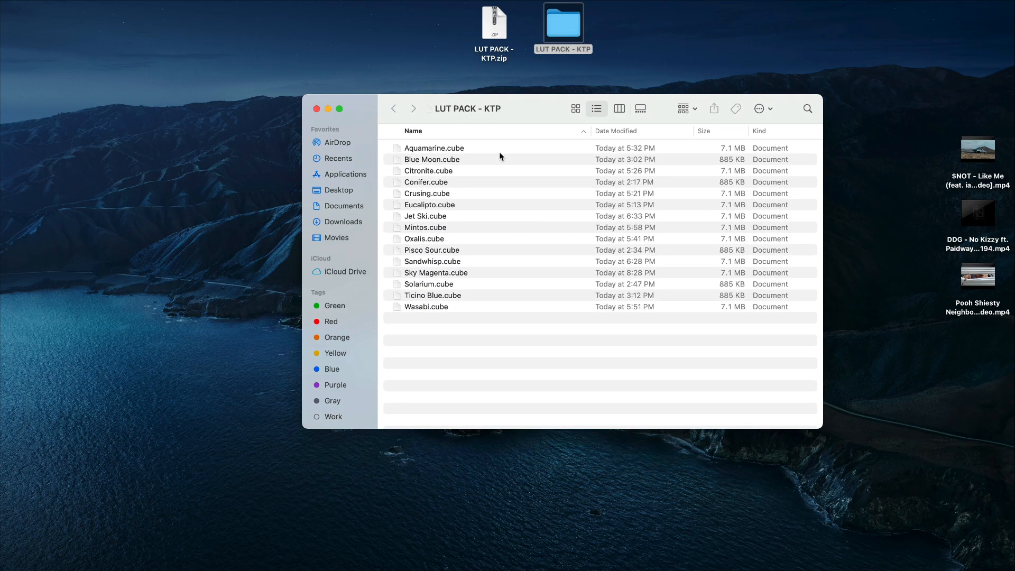
{"action": "left_click_drag", "start_coordinate": [428, 323], "coordinate": [433, 87]}
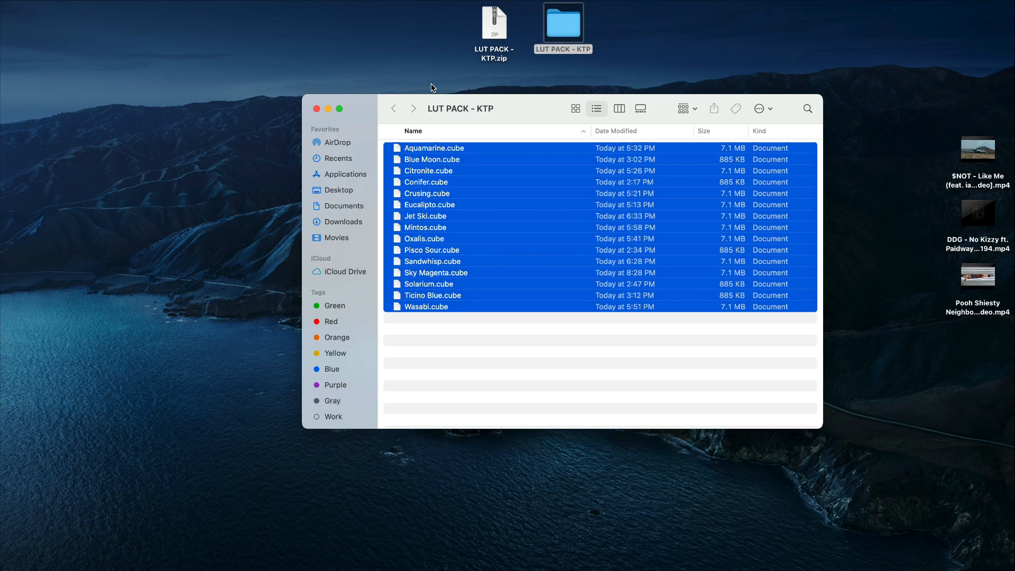
{"action": "left_click", "coordinate": [440, 319]}
{"action": "left_click", "coordinate": [418, 251]}
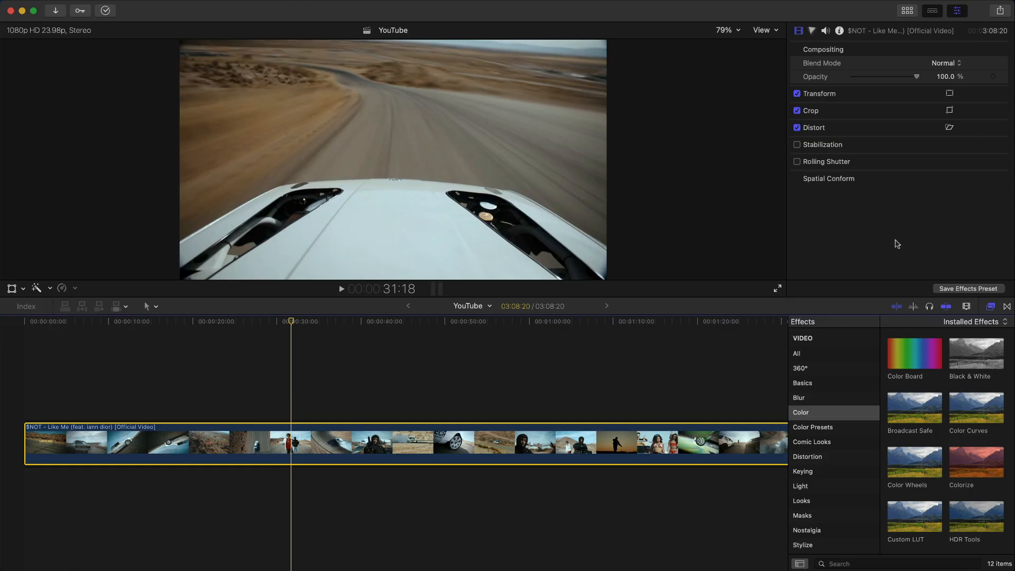
- Apply the Color category's Custom LUT effect to the $NOT clip and move to the 43:15 aerial shot
{"action": "left_click", "coordinate": [993, 307]}
{"action": "left_click", "coordinate": [993, 308]}
{"action": "left_click", "coordinate": [818, 418]}
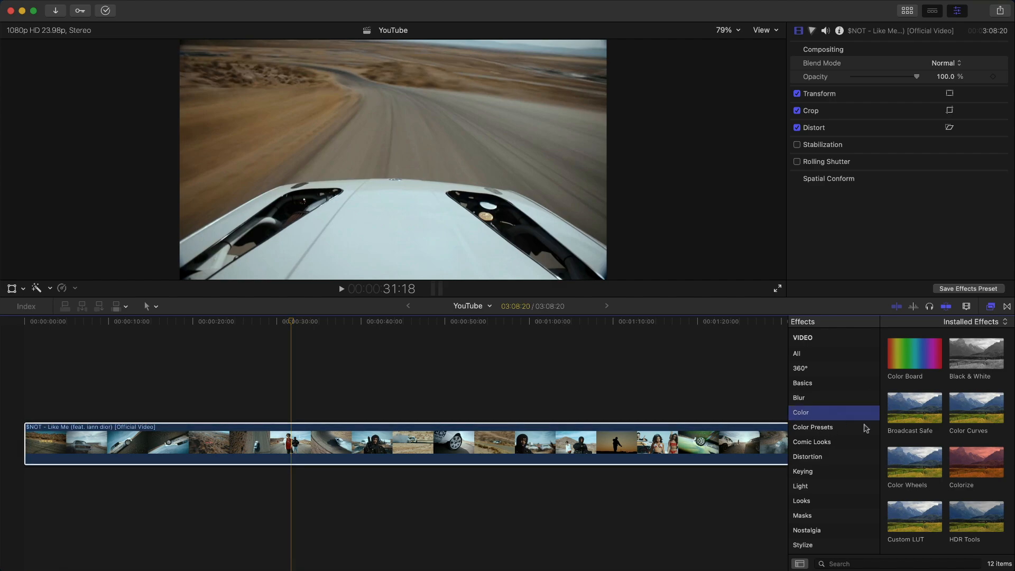
{"action": "scroll", "coordinate": [928, 466], "scroll_direction": "down", "scroll_amount": 3}
{"action": "left_click", "coordinate": [906, 462]}
{"action": "double_click", "coordinate": [907, 463]}
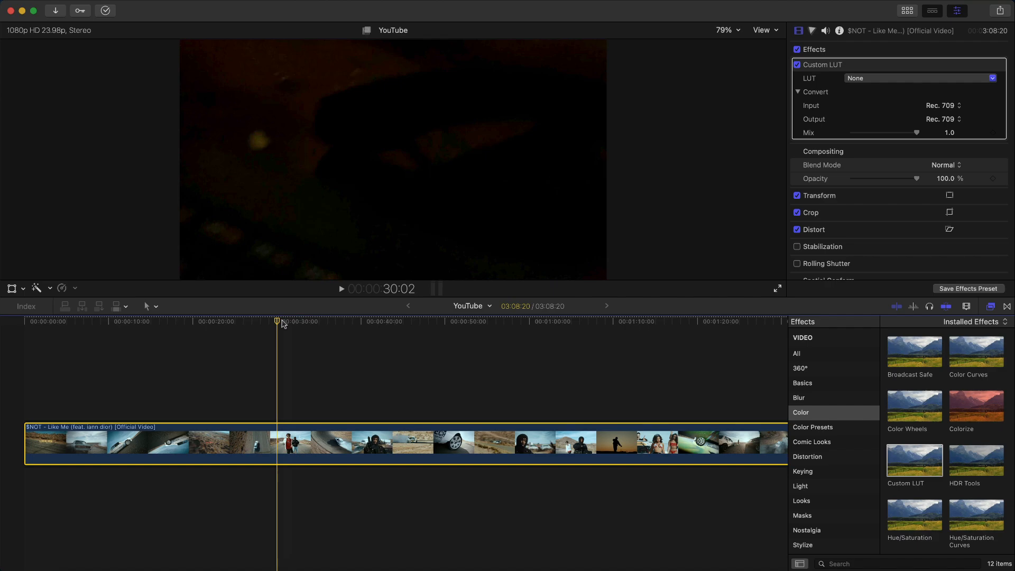
{"action": "left_click", "coordinate": [284, 323]}
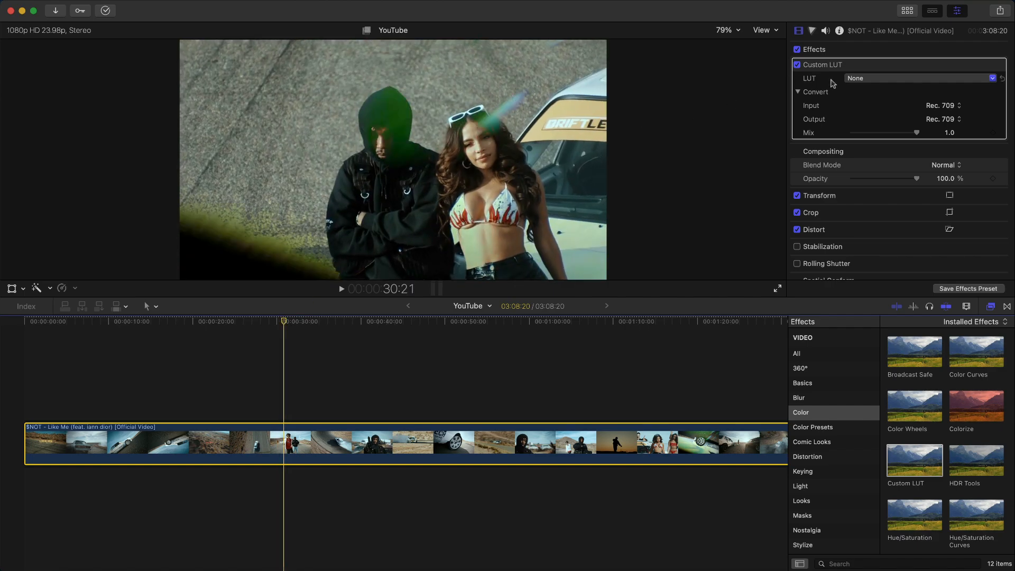
{"action": "left_click", "coordinate": [389, 319]}
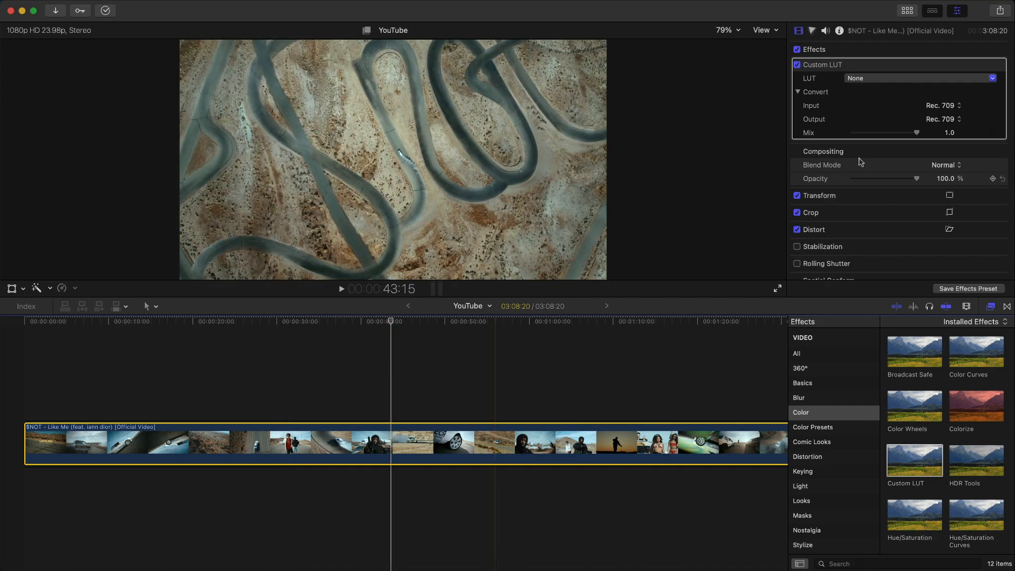
- Load all 15 .cube files, Aquamarine through Wasabi, from Desktop's LUT PACK - KTP folder into Custom LUT
{"action": "left_click", "coordinate": [851, 81]}
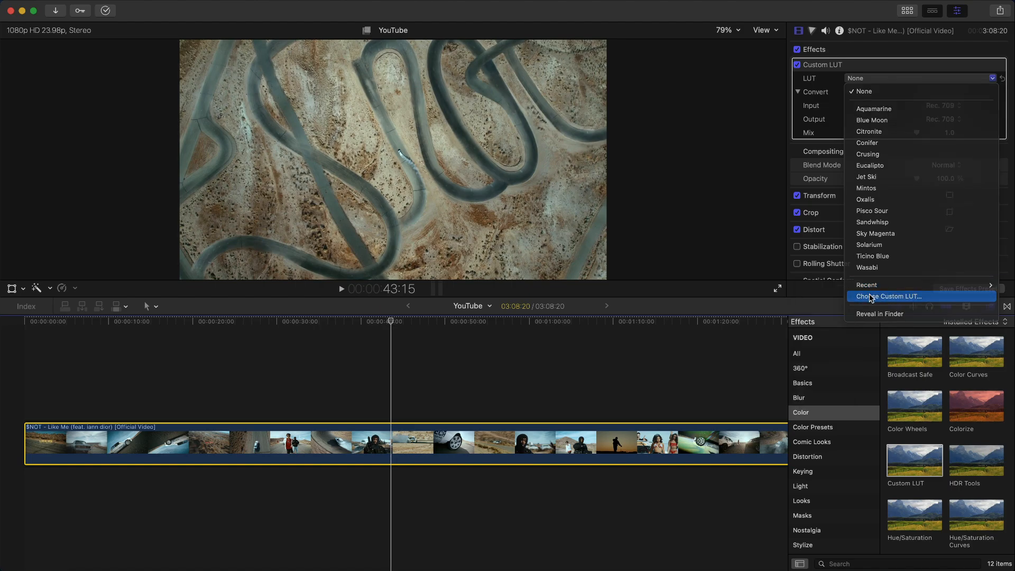
{"action": "left_click", "coordinate": [888, 296]}
{"action": "left_click", "coordinate": [313, 224]}
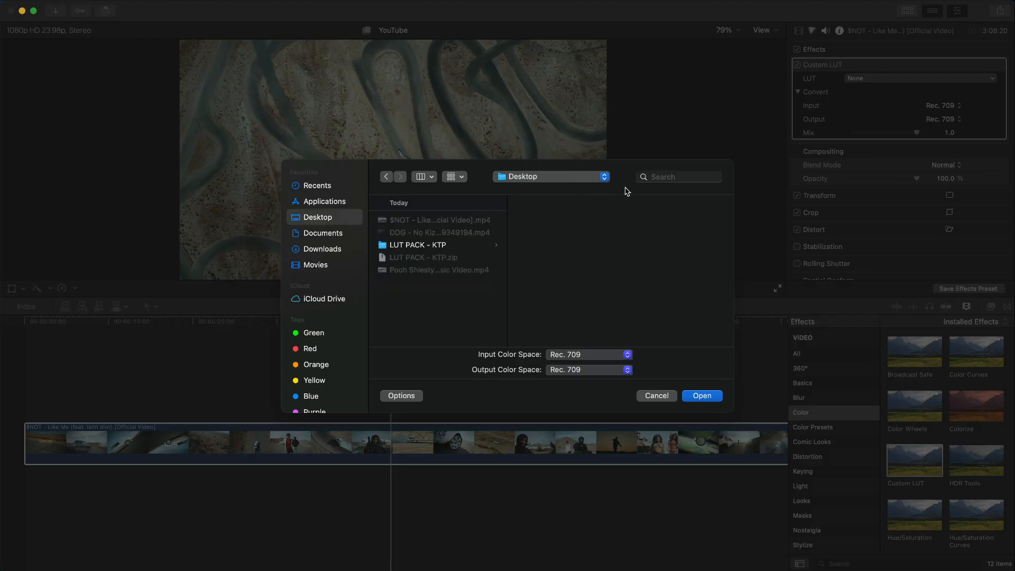
{"action": "left_click", "coordinate": [547, 223]}
{"action": "left_click", "coordinate": [549, 246]}
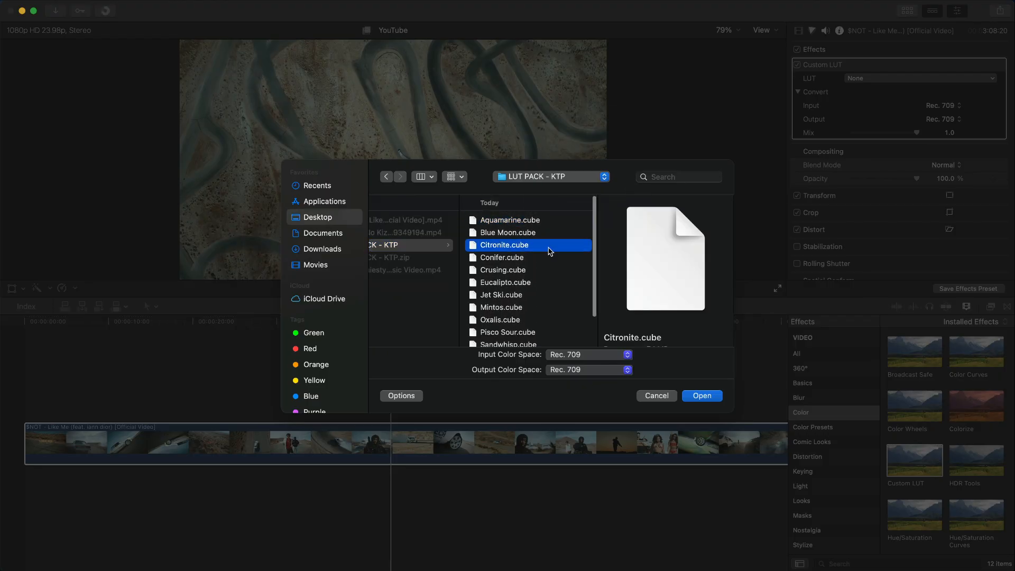
{"action": "left_click", "coordinate": [518, 297]}
{"action": "left_click", "coordinate": [510, 222]}
{"action": "scroll", "coordinate": [513, 222], "scroll_direction": "down", "scroll_amount": 3}
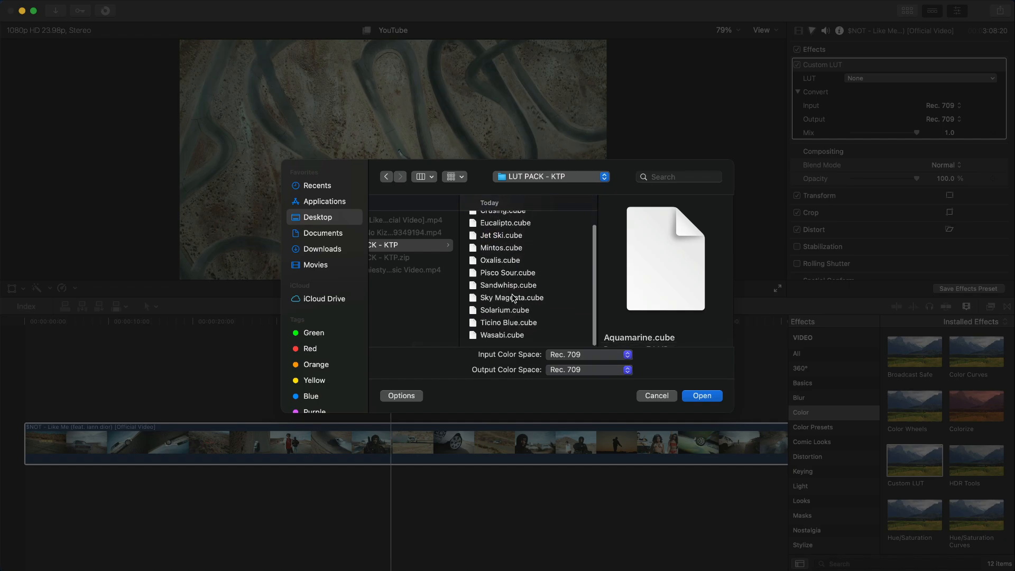
{"action": "scroll", "coordinate": [521, 223], "scroll_direction": "up", "scroll_amount": 3}
{"action": "scroll", "coordinate": [521, 224], "scroll_direction": "down", "scroll_amount": 3}
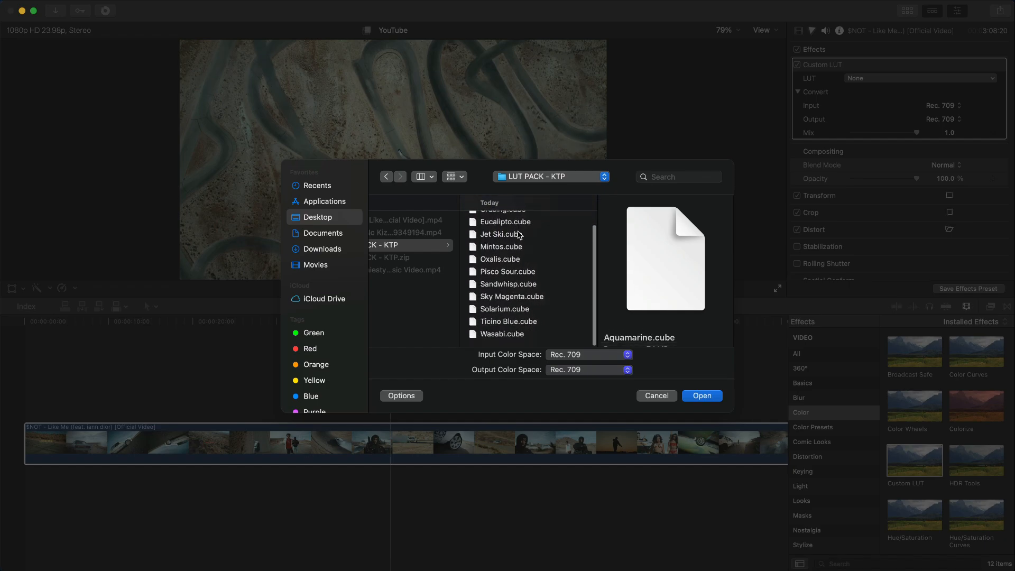
{"action": "left_click", "coordinate": [509, 336], "text": "shift"}
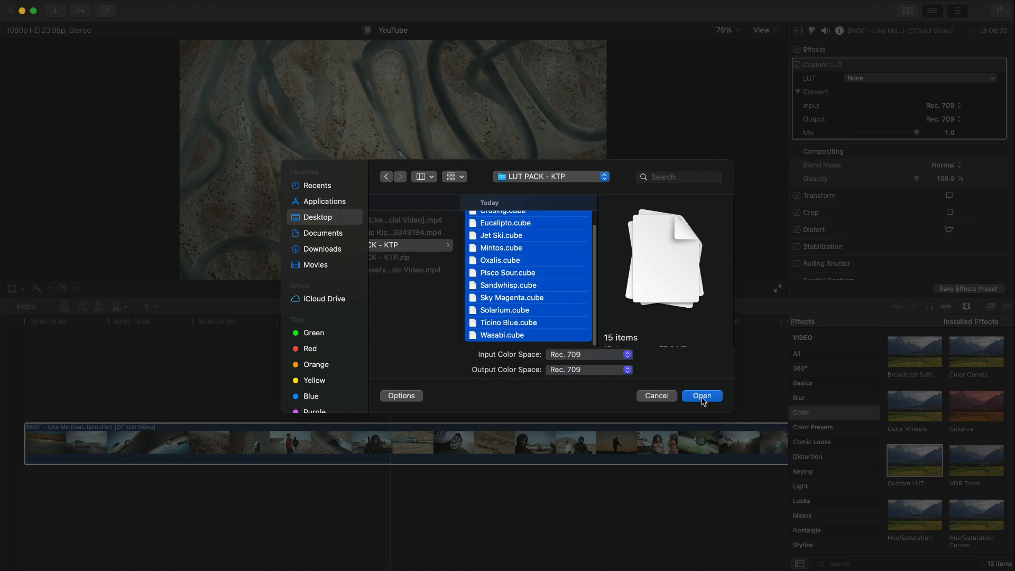
{"action": "left_click", "coordinate": [656, 395]}
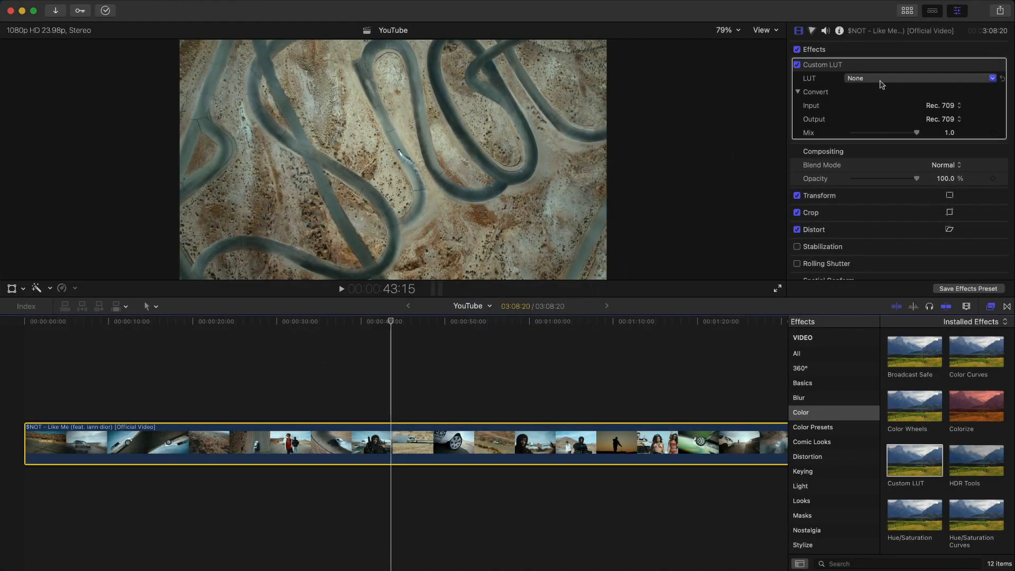
- Apply the Aquamarine look to the clip and play it back
{"action": "left_click", "coordinate": [878, 80]}
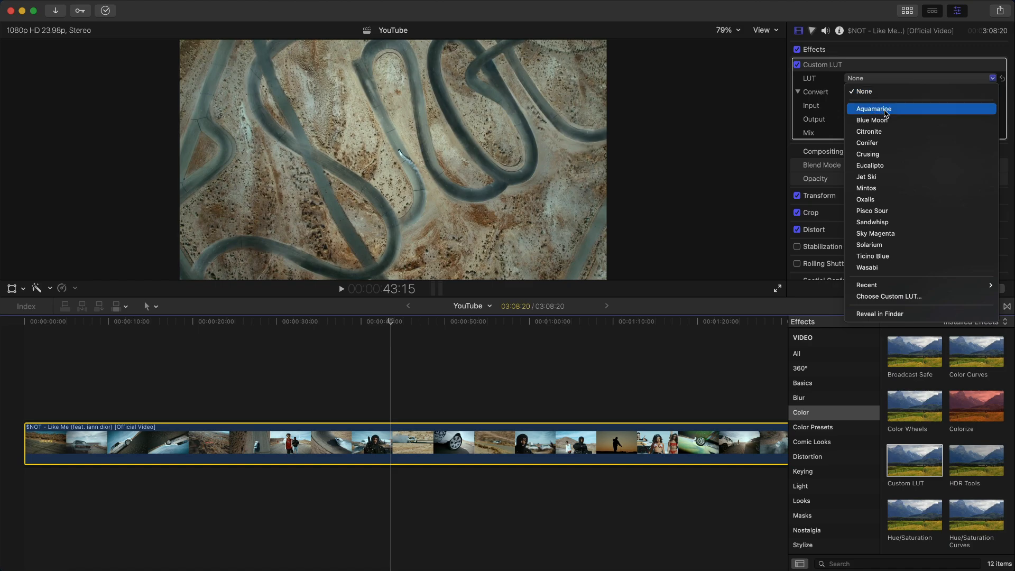
{"action": "left_click", "coordinate": [884, 109]}
{"action": "key", "text": "space"}
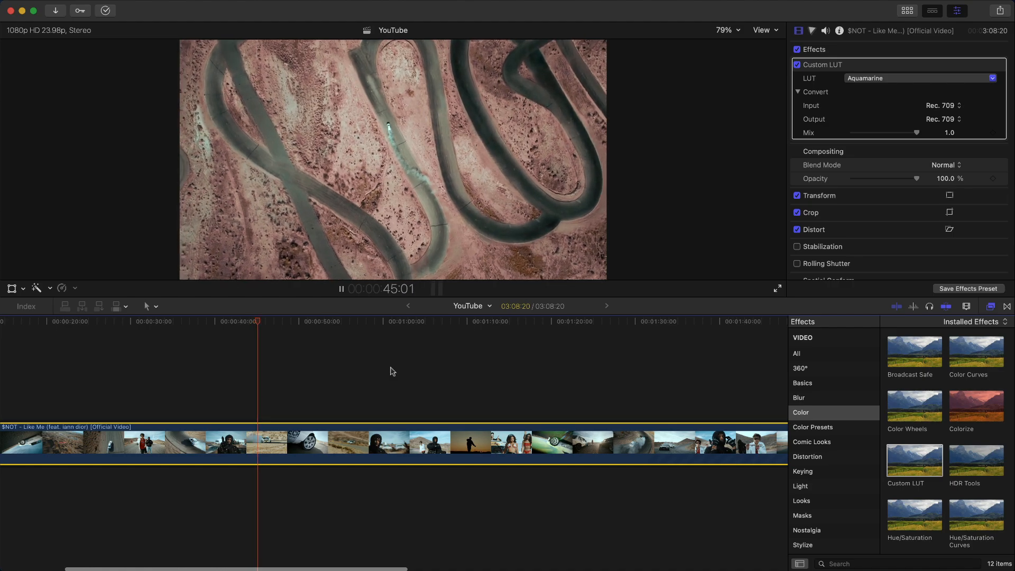
{"action": "key", "text": "space"}
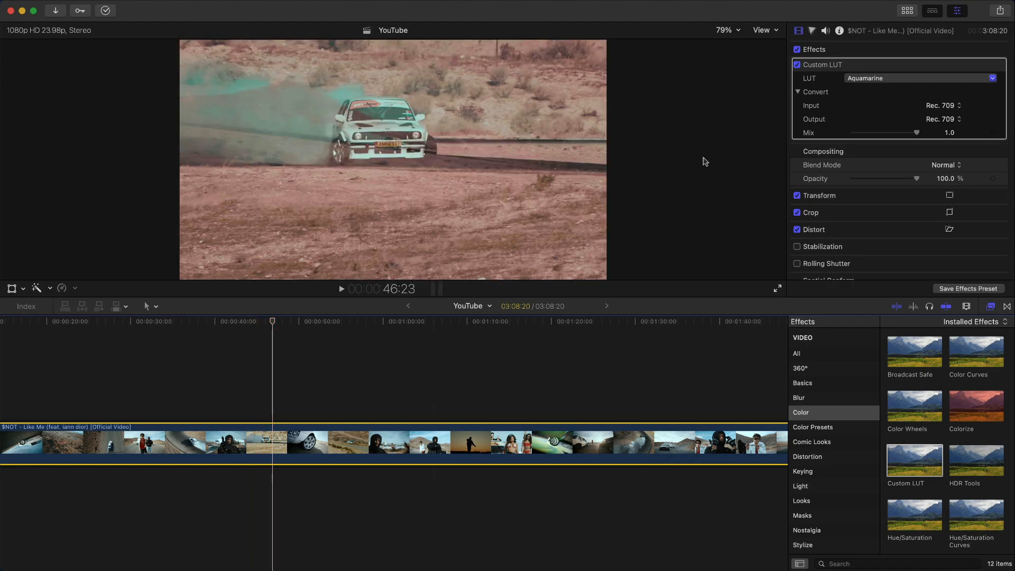
- Toggle the Aquamarine look on and off while playing and scrubbing to the woman in the car
{"action": "left_click", "coordinate": [797, 65]}
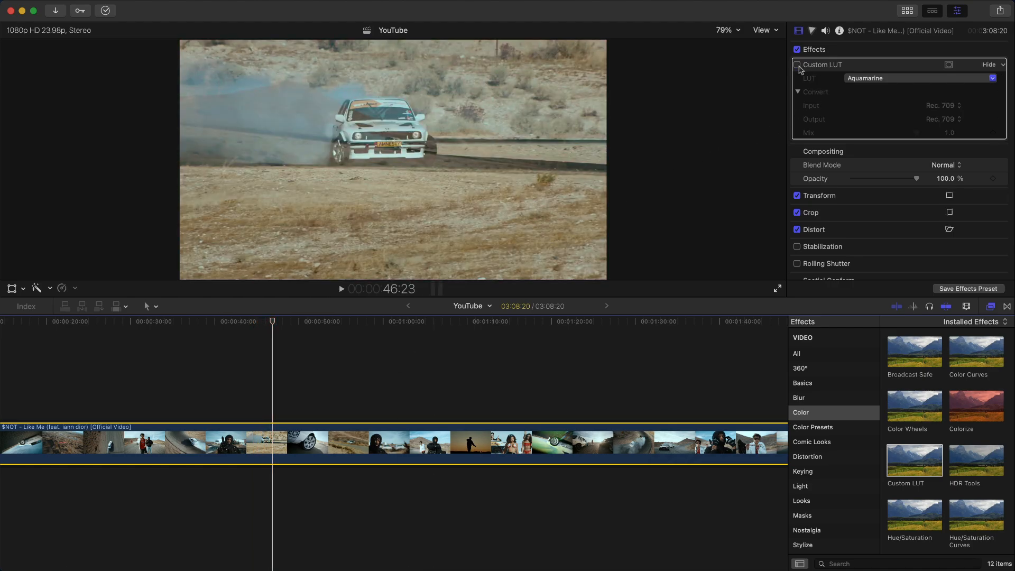
{"action": "left_click", "coordinate": [797, 64]}
{"action": "key", "text": "space"}
{"action": "key", "text": "space"}
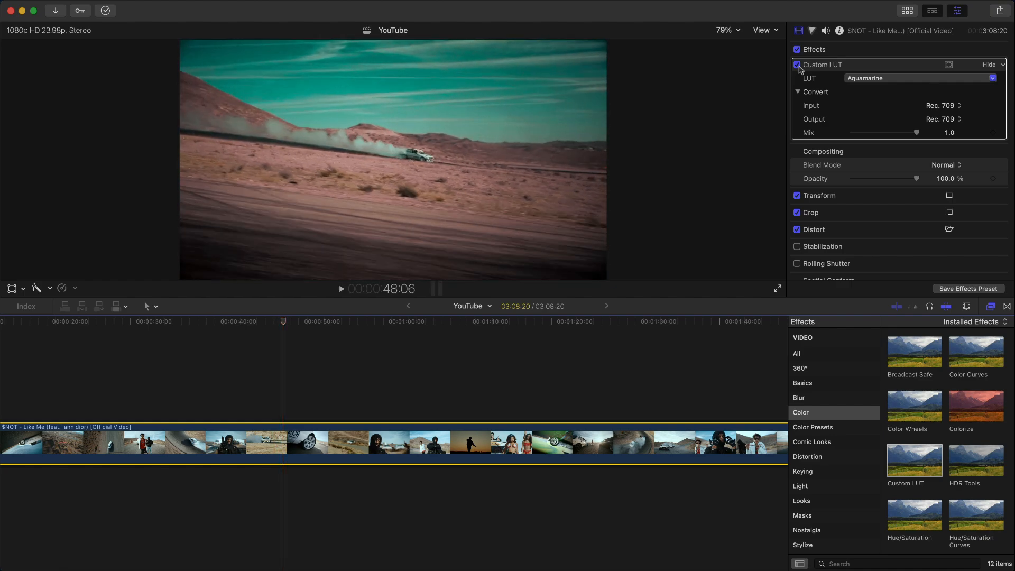
{"action": "left_click", "coordinate": [799, 66]}
{"action": "left_click", "coordinate": [799, 66]}
{"action": "key", "text": "space"}
{"action": "left_click", "coordinate": [799, 66]}
{"action": "left_click", "coordinate": [797, 65]}
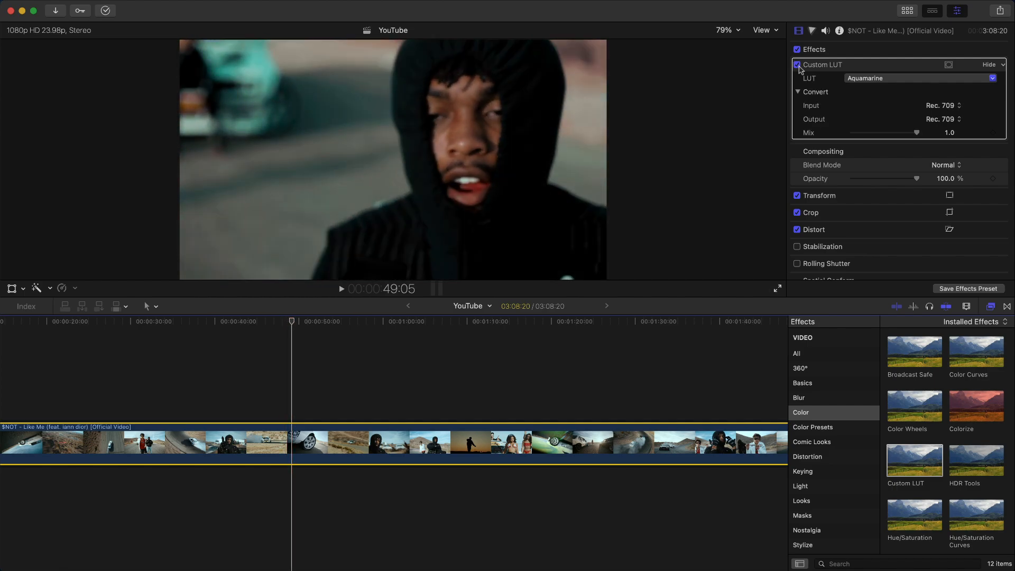
{"action": "left_click", "coordinate": [799, 66]}
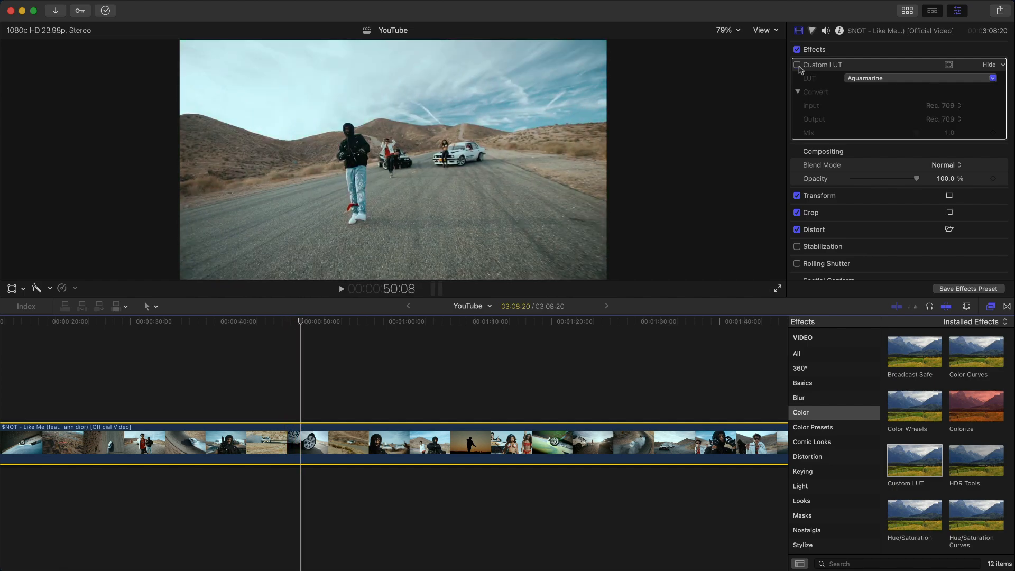
{"action": "left_click", "coordinate": [799, 66]}
{"action": "left_click", "coordinate": [799, 66]}
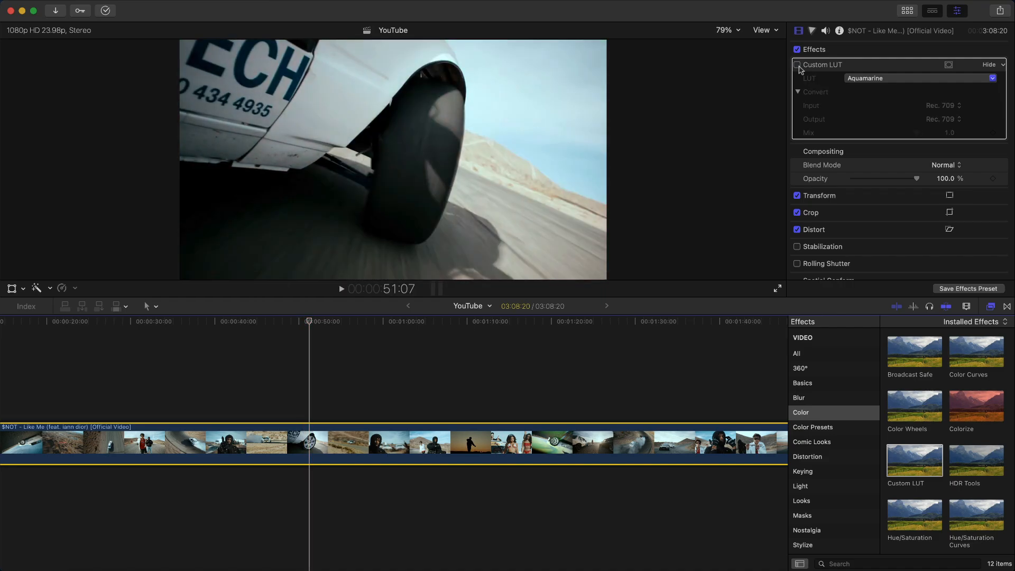
{"action": "left_click", "coordinate": [799, 66]}
{"action": "left_click_drag", "start_coordinate": [328, 321], "coordinate": [334, 321]}
{"action": "left_click", "coordinate": [799, 67]}
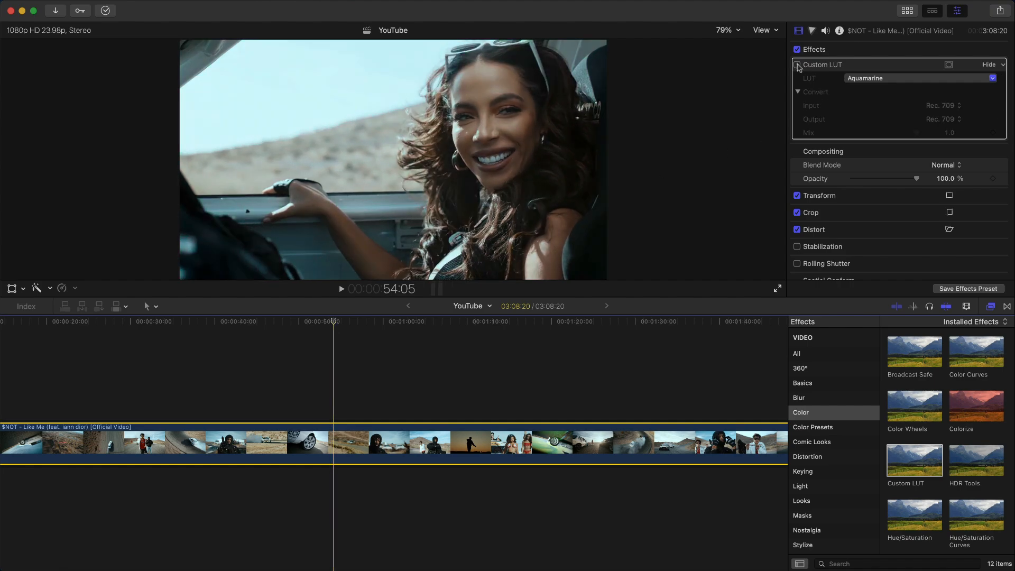
{"action": "left_click", "coordinate": [798, 66]}
{"action": "left_click", "coordinate": [874, 79]}
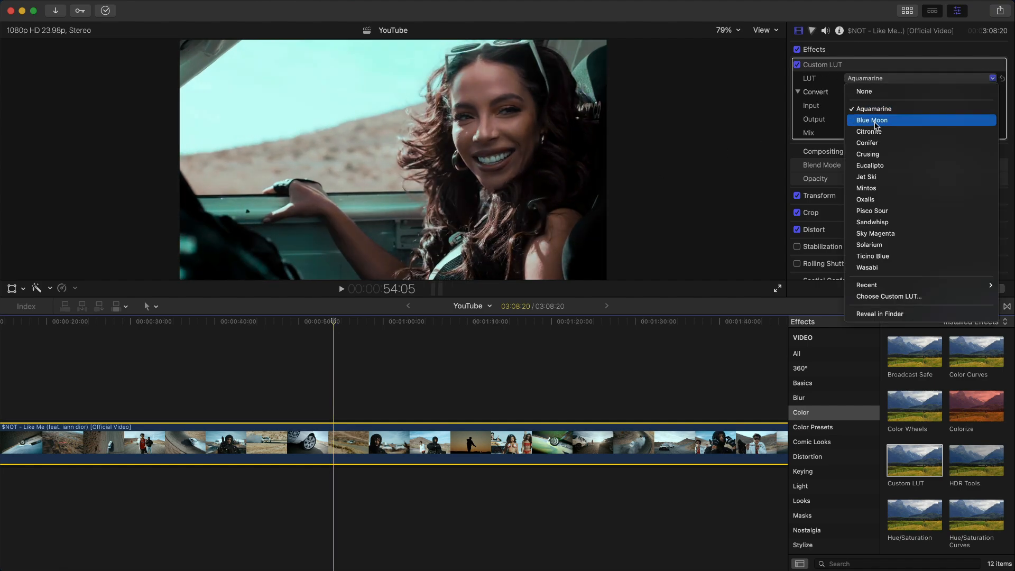
- Apply Blue Moon, lower its Mix to 0.3, and preview it against the original on the car shot
{"action": "left_click", "coordinate": [872, 120]}
{"action": "scroll", "coordinate": [383, 420], "scroll_direction": "right", "scroll_amount": 3}
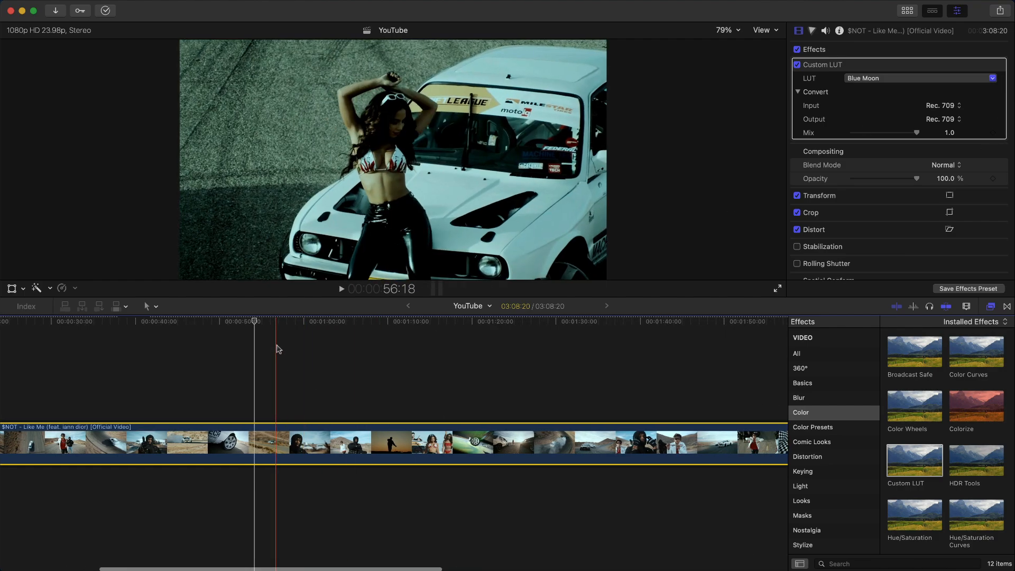
{"action": "left_click_drag", "start_coordinate": [261, 321], "coordinate": [298, 321]}
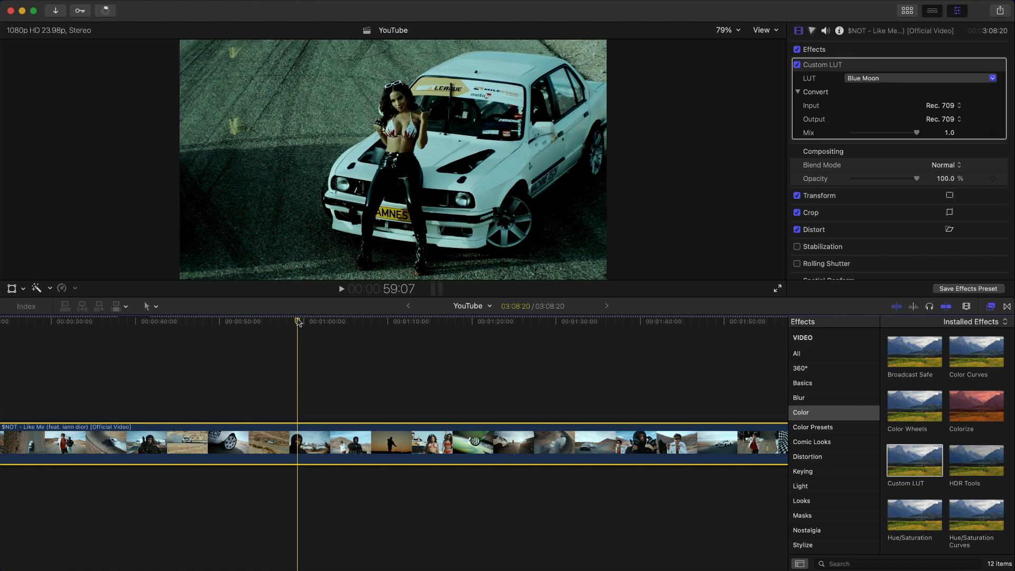
{"action": "left_click_drag", "start_coordinate": [908, 134], "coordinate": [871, 133]}
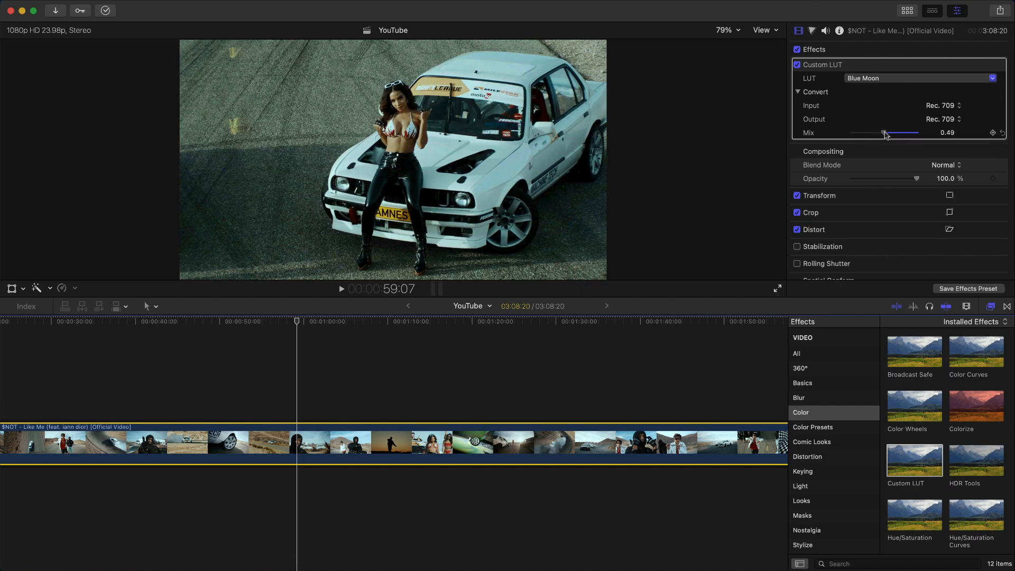
{"action": "key", "text": "space"}
{"action": "key", "text": "space"}
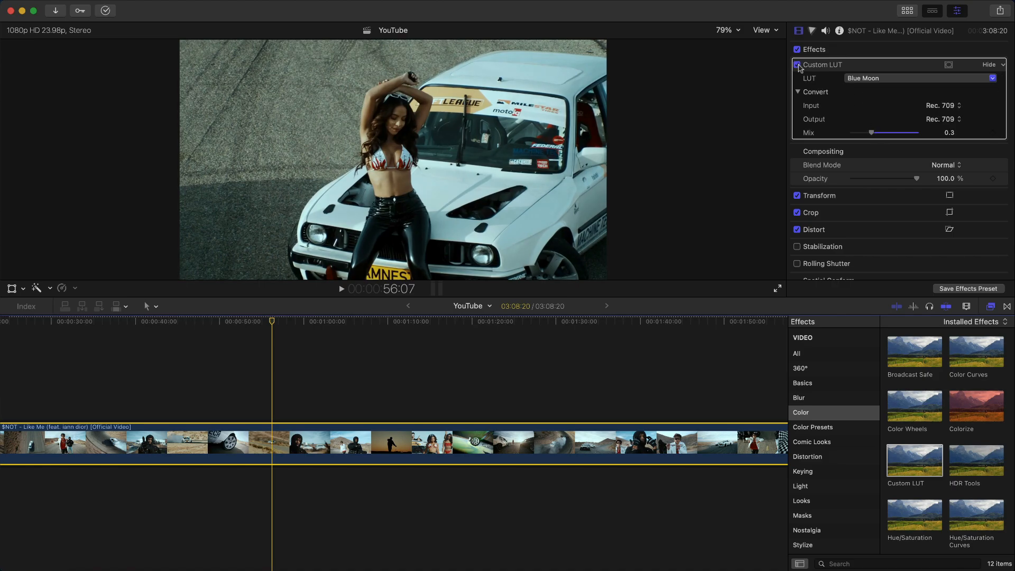
{"action": "left_click", "coordinate": [798, 65]}
{"action": "left_click", "coordinate": [798, 65]}
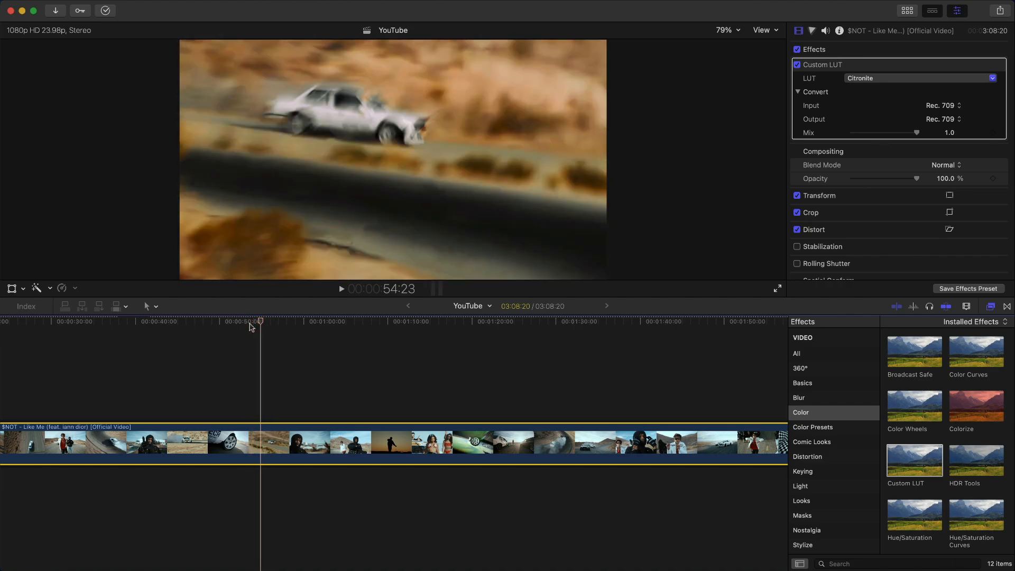
- Play and scrub the drifting car, woman posing on the car, and hooded man shots with Citronite
{"action": "key", "text": "space"}
{"action": "left_click_drag", "start_coordinate": [265, 322], "coordinate": [271, 322]}
{"action": "key", "text": "space"}
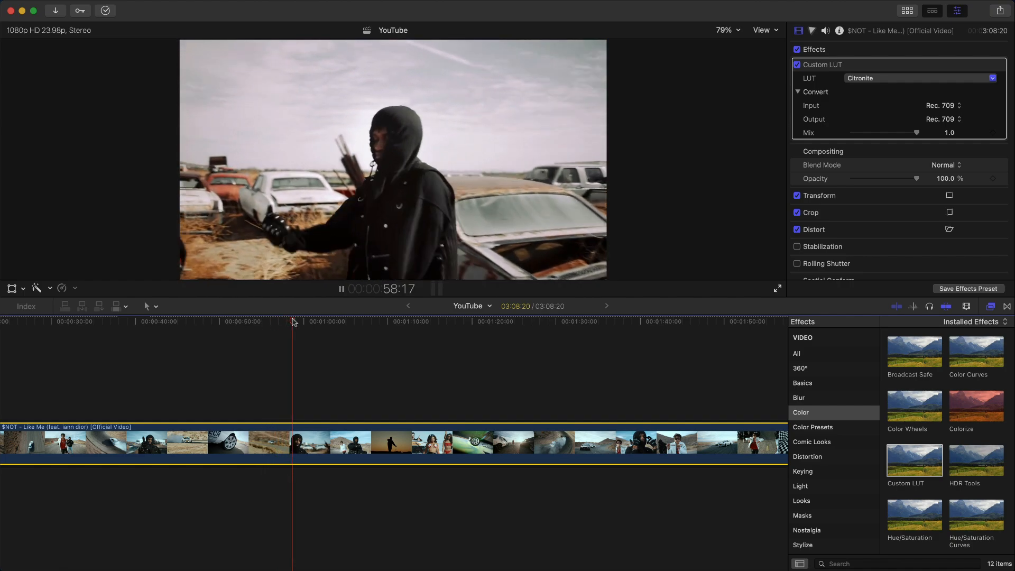
{"action": "key", "text": "space"}
{"action": "left_click_drag", "start_coordinate": [294, 323], "coordinate": [303, 324]}
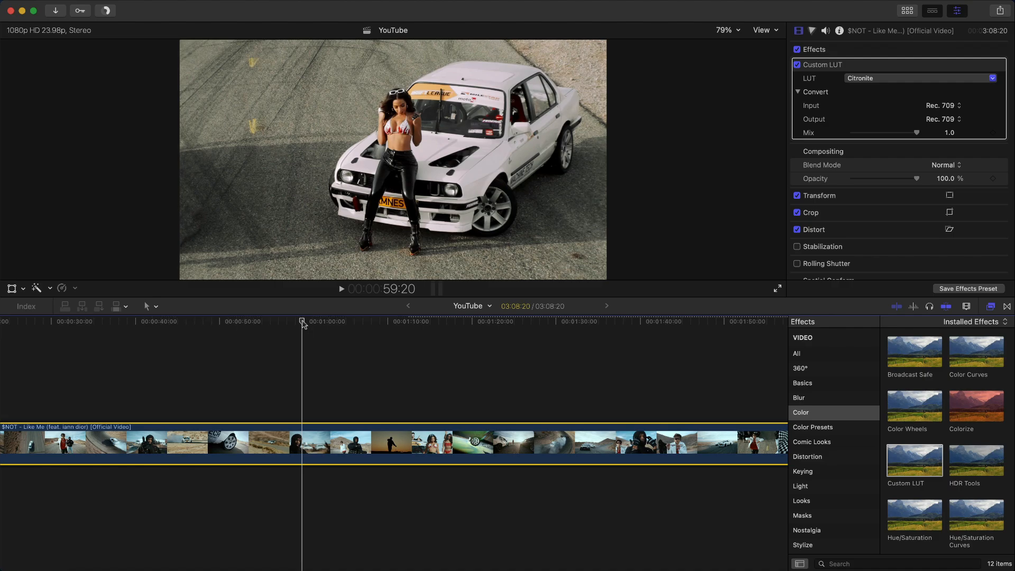
{"action": "left_click_drag", "start_coordinate": [302, 324], "coordinate": [311, 325]}
{"action": "key", "text": "space"}
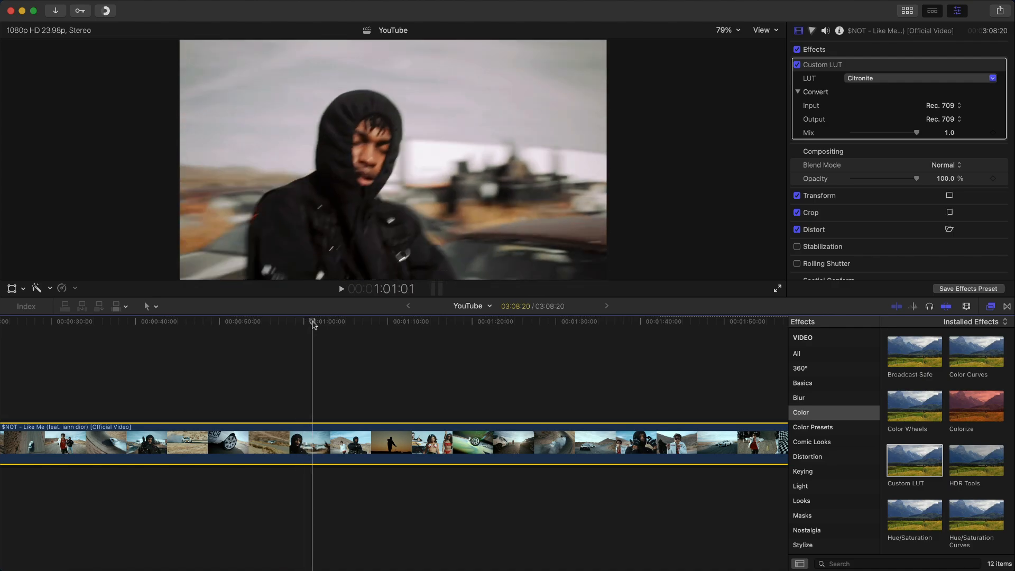
{"action": "scroll", "coordinate": [317, 321], "scroll_direction": "right", "scroll_amount": 3}
{"action": "key", "text": "space"}
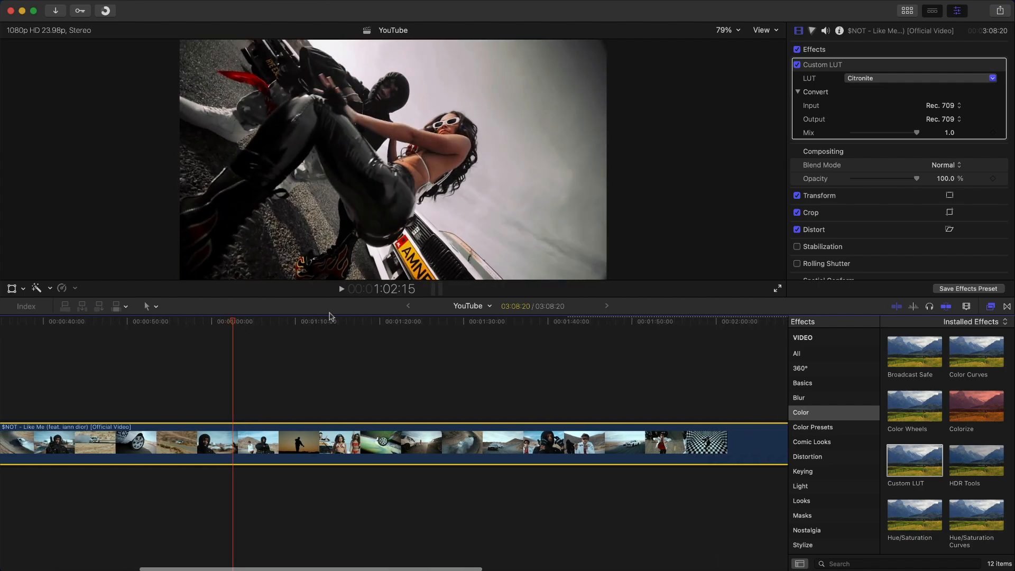
{"action": "left_click_drag", "start_coordinate": [234, 321], "coordinate": [242, 320]}
{"action": "key", "text": "space"}
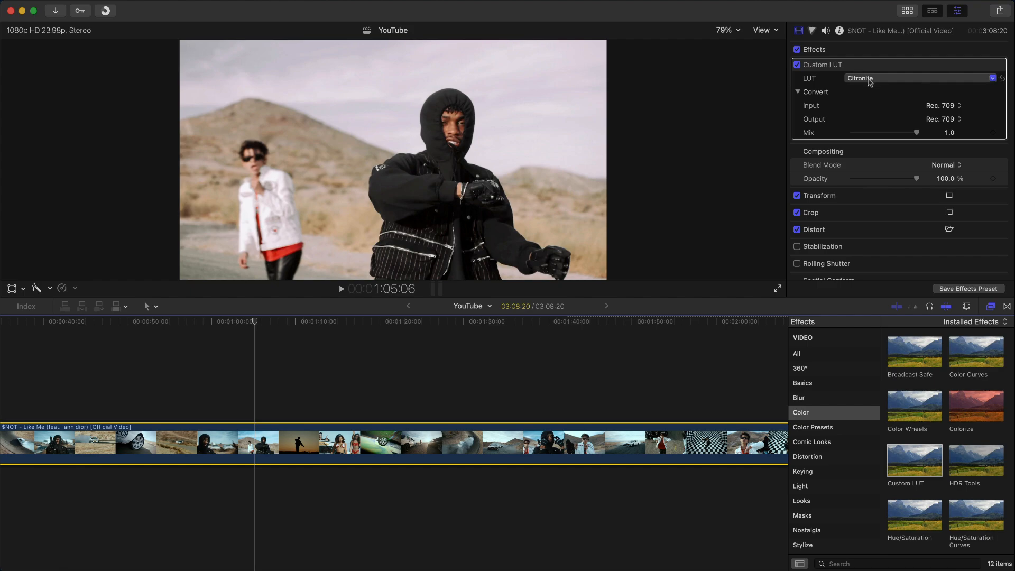
{"action": "left_click", "coordinate": [870, 80]}
- Apply the Conifer look and play through to the shot of the women by the car
{"action": "left_click", "coordinate": [878, 139]}
{"action": "key", "text": "space"}
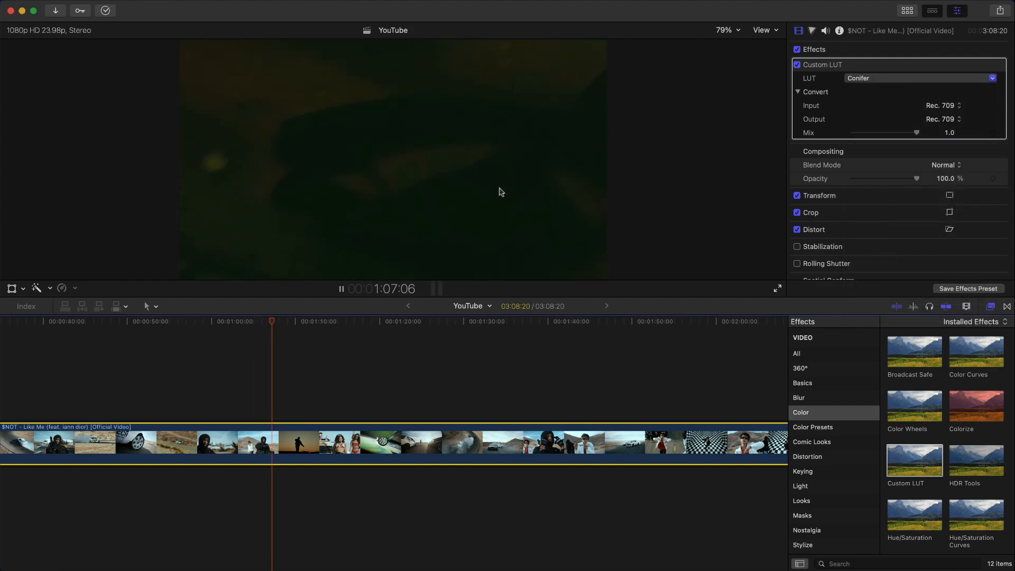
{"action": "key", "text": "space"}
{"action": "key", "text": "space"}
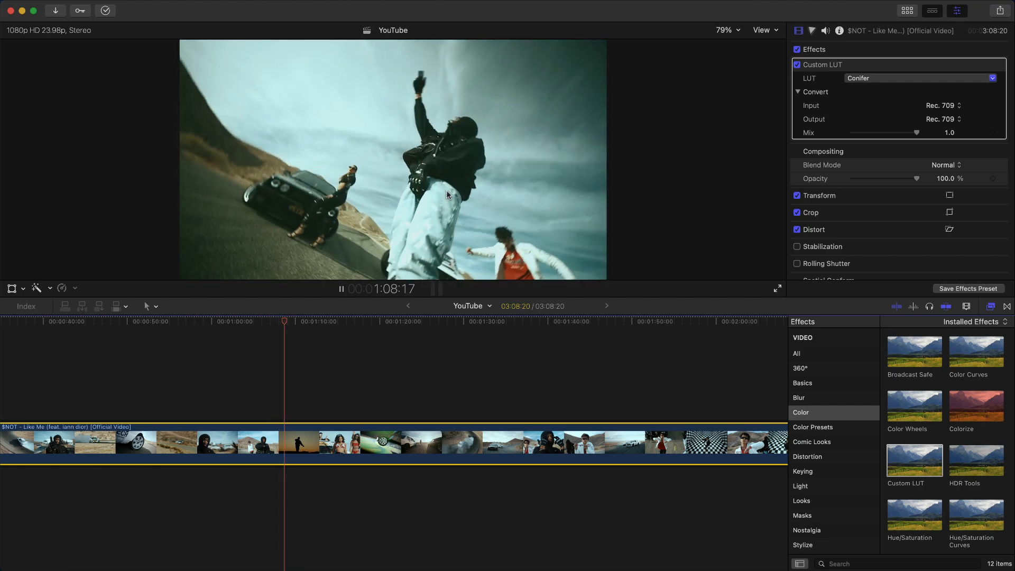
{"action": "left_click_drag", "start_coordinate": [318, 322], "coordinate": [337, 321]}
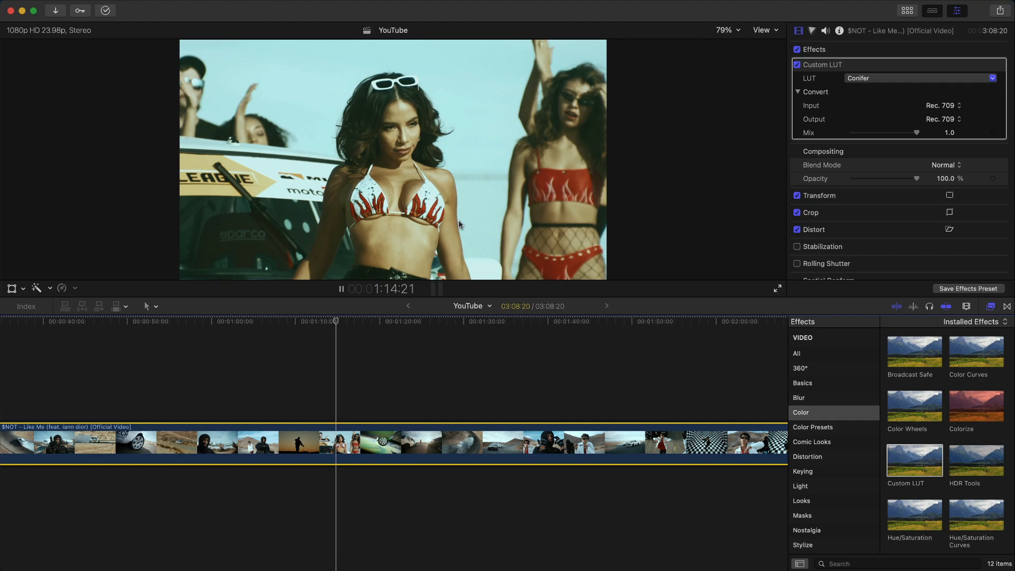
{"action": "key", "text": "space"}
- Switch to the Crusing look and preview it on that shot and the drifting cars
{"action": "left_click", "coordinate": [867, 78]}
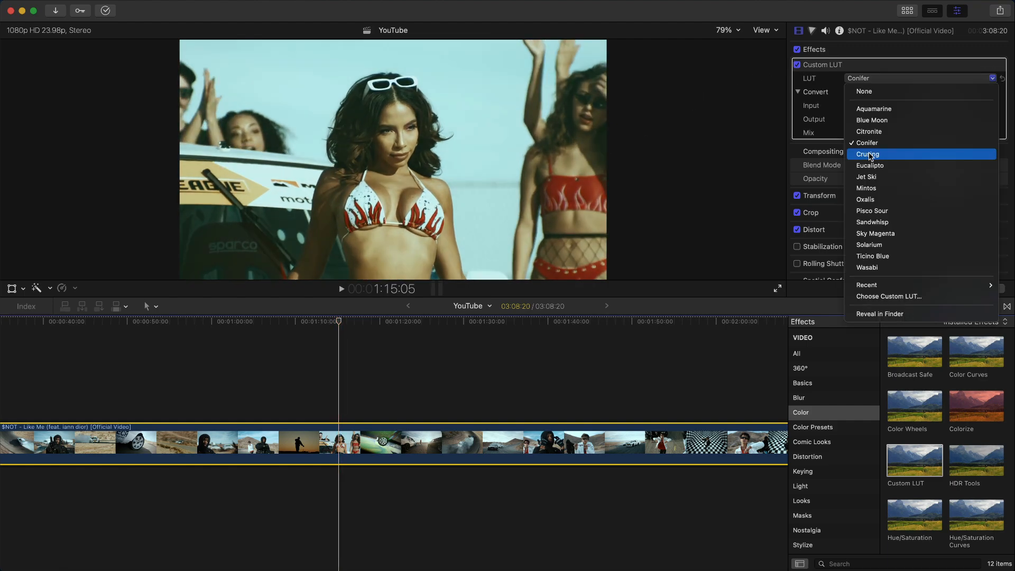
{"action": "left_click", "coordinate": [862, 150]}
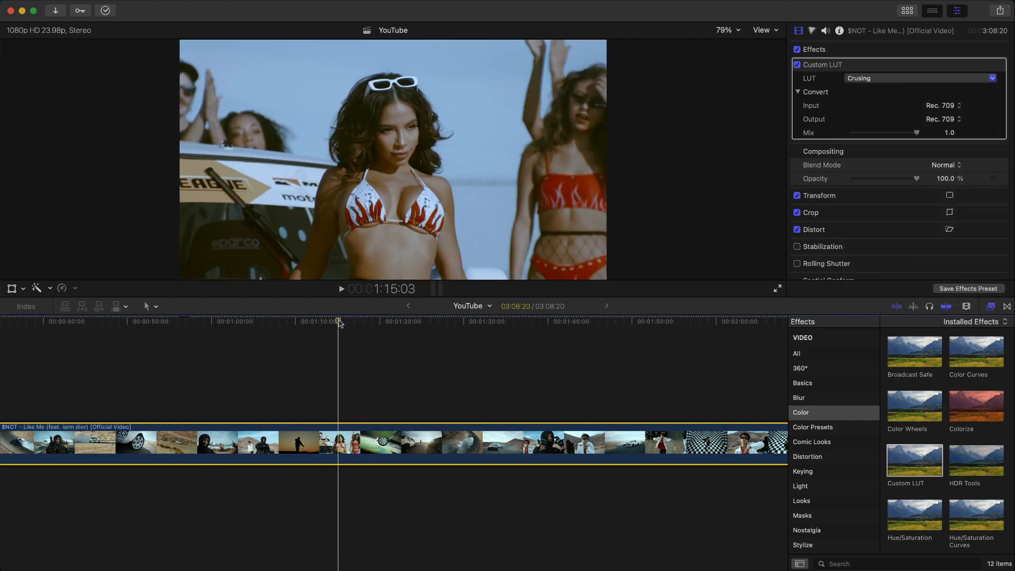
{"action": "left_click_drag", "start_coordinate": [339, 323], "coordinate": [328, 324]}
{"action": "key", "text": "space"}
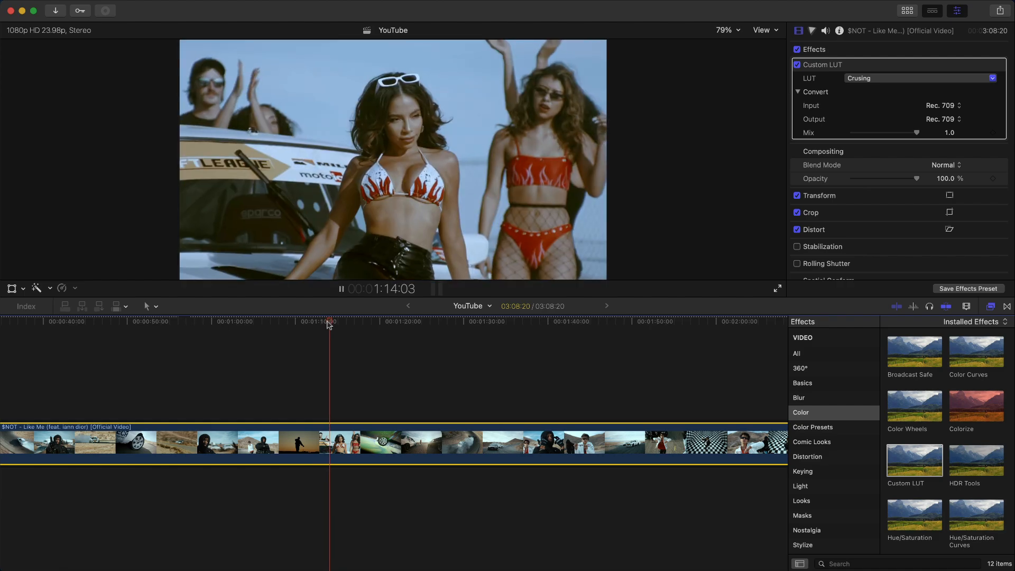
{"action": "left_click", "coordinate": [451, 337]}
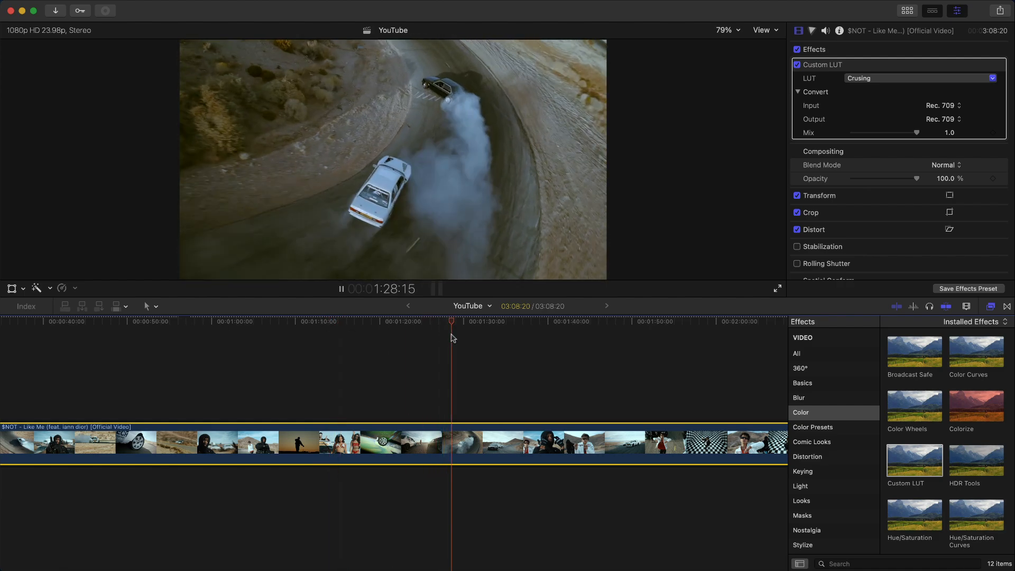
{"action": "left_click", "coordinate": [920, 77]}
- Apply the Eucalipto look and preview it on a later scene around 1:37
{"action": "left_click", "coordinate": [886, 165]}
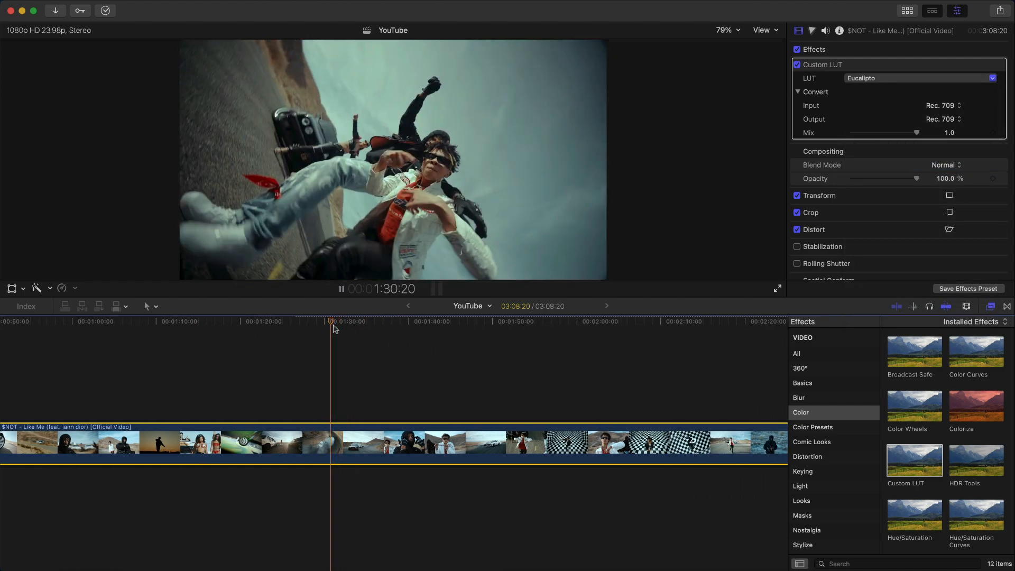
{"action": "key", "text": "space"}
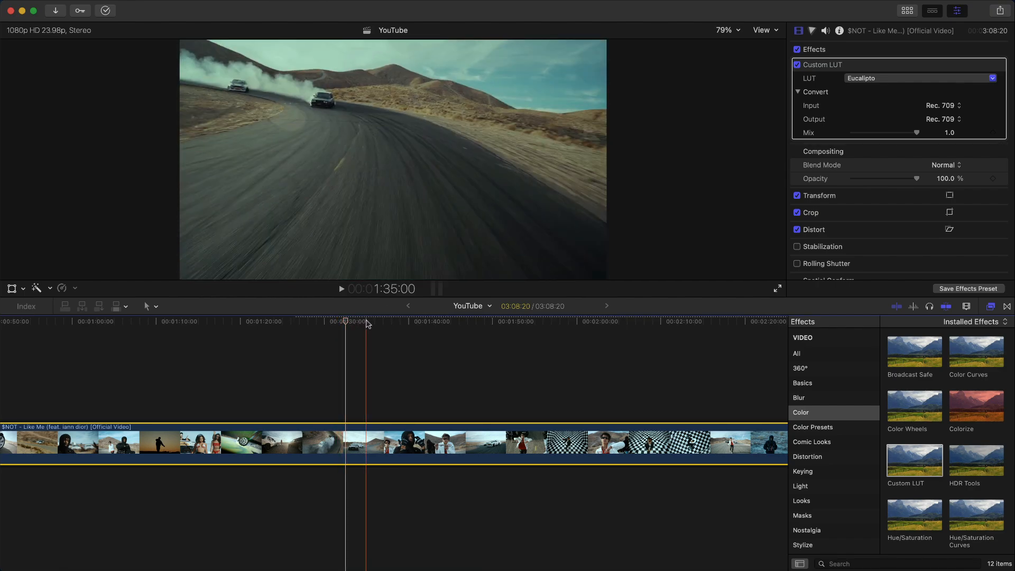
{"action": "left_click_drag", "start_coordinate": [368, 323], "coordinate": [410, 326]}
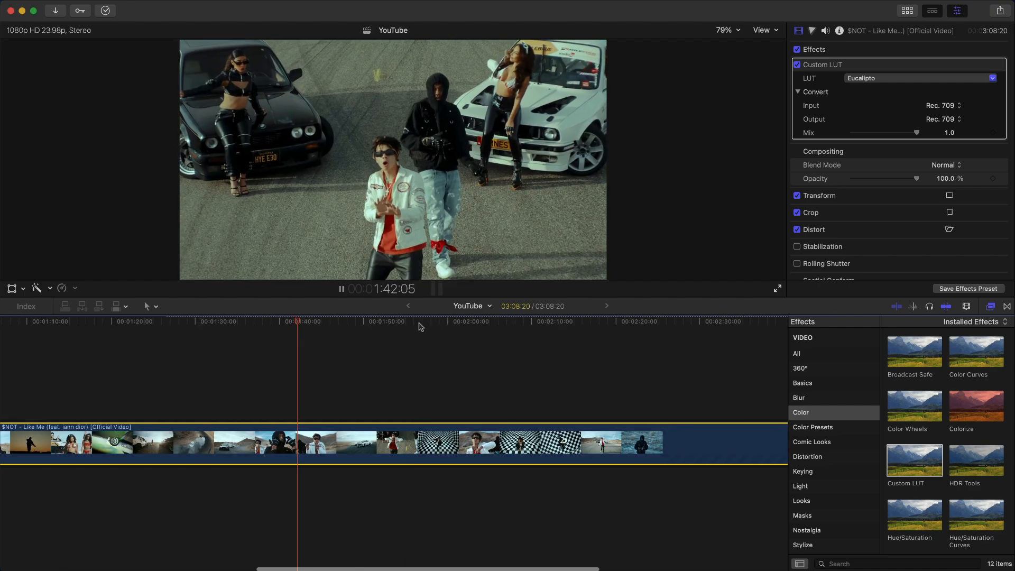
{"action": "key", "text": "space"}
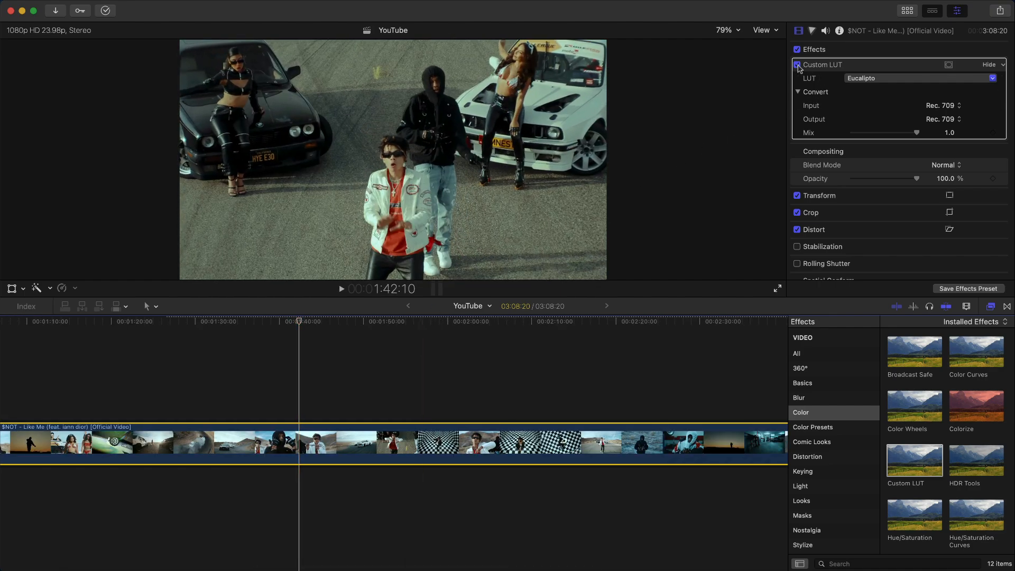
- Toggle Eucalipto against the ungraded footage, then switch the look to Jet Ski
{"action": "left_click", "coordinate": [797, 66]}
{"action": "left_click", "coordinate": [797, 66]}
{"action": "left_click", "coordinate": [797, 66]}
{"action": "left_click", "coordinate": [798, 65]}
{"action": "left_click", "coordinate": [798, 65]}
{"action": "left_click", "coordinate": [797, 65]}
{"action": "left_click", "coordinate": [868, 78]}
{"action": "left_click", "coordinate": [891, 176]}
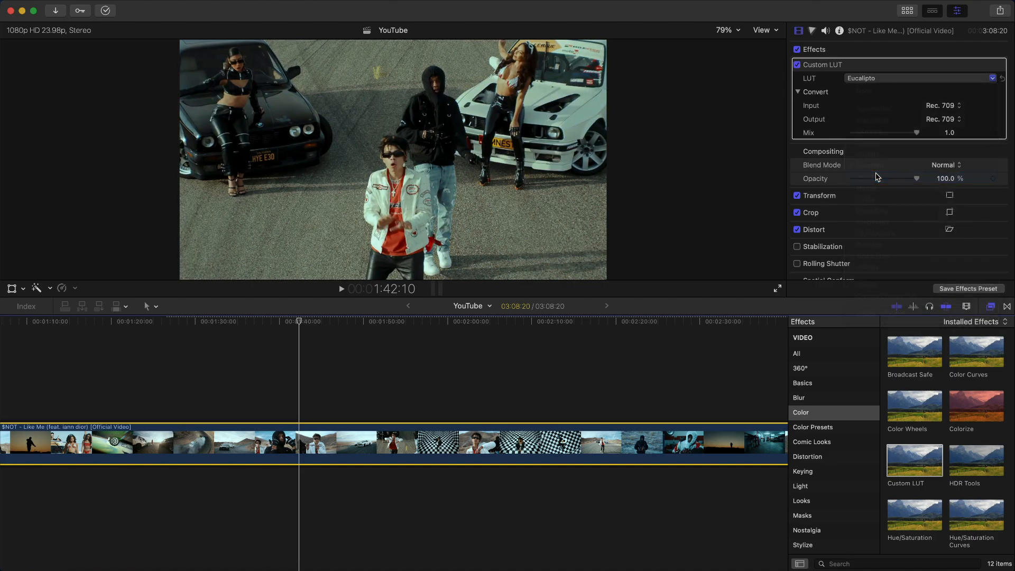
- Play the Jet Ski look and toggle it once against the ungraded footage
{"action": "key", "text": "space"}
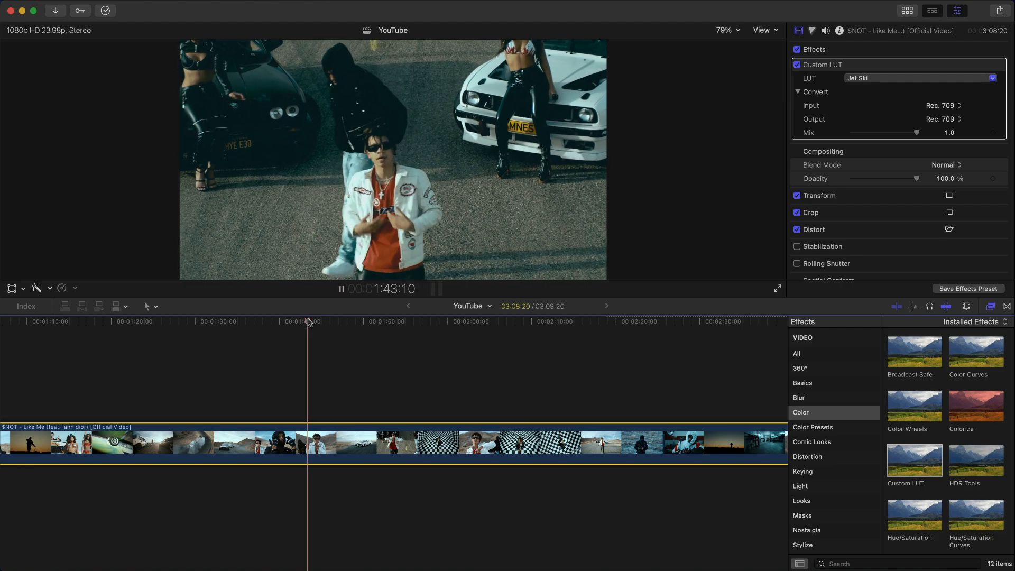
{"action": "scroll", "coordinate": [309, 322], "scroll_direction": "right", "scroll_amount": 3}
{"action": "key", "text": "space"}
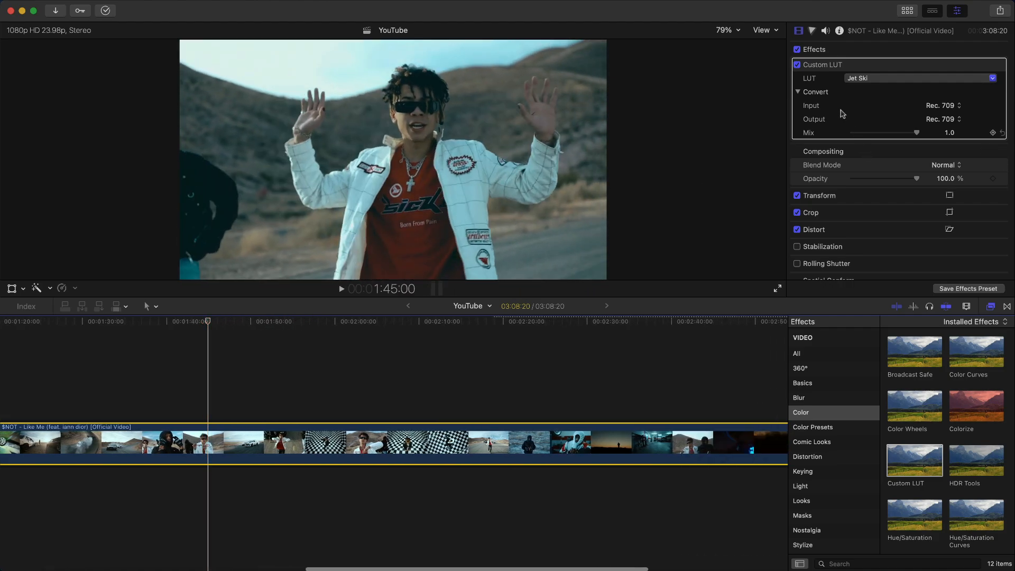
{"action": "left_click", "coordinate": [798, 65]}
{"action": "left_click", "coordinate": [797, 65]}
- Apply the Mintos look and play it from a later scene near 2:27
{"action": "left_click", "coordinate": [868, 78]}
{"action": "left_click", "coordinate": [870, 80]}
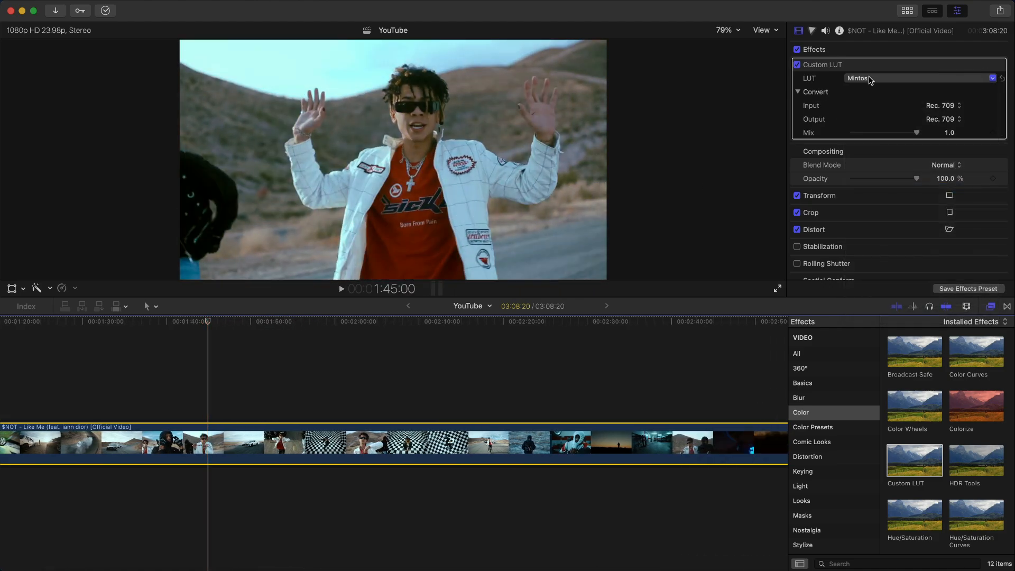
{"action": "key", "text": "space"}
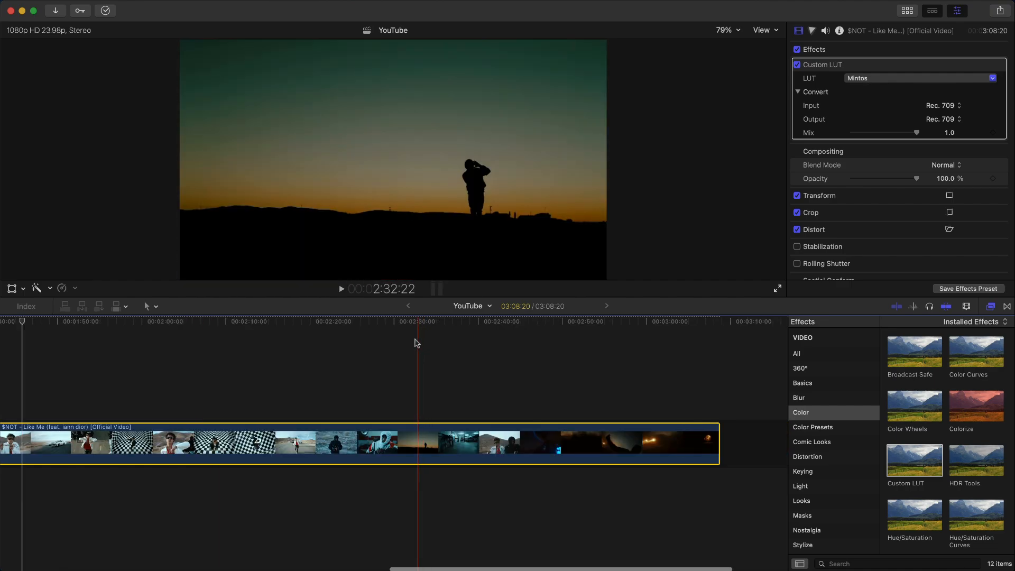
{"action": "left_click", "coordinate": [370, 333]}
{"action": "key", "text": "space"}
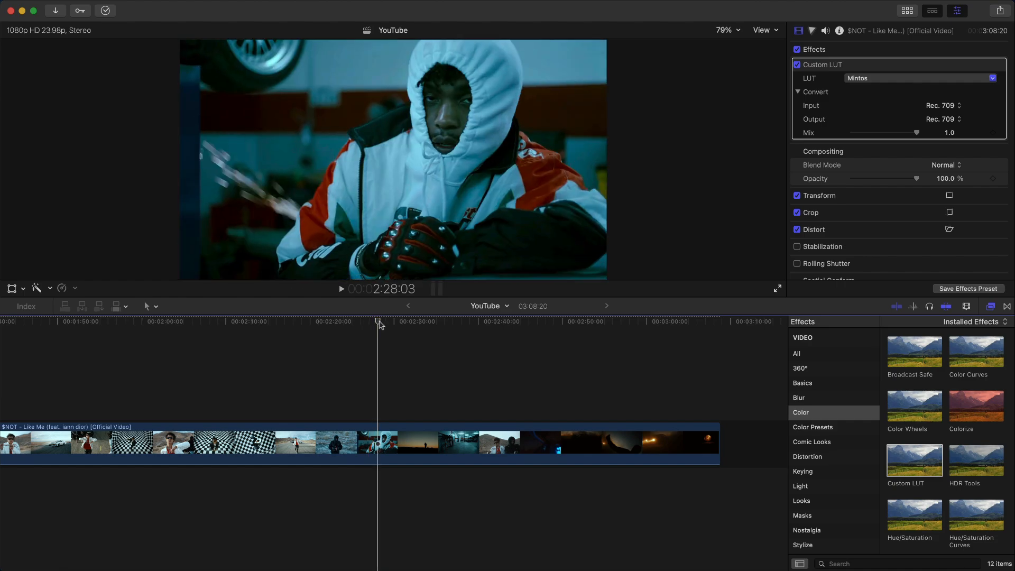
{"action": "key", "text": "space"}
- Reselect the music video clip and toggle Mintos on and off to compare with the original
{"action": "left_click", "coordinate": [388, 450]}
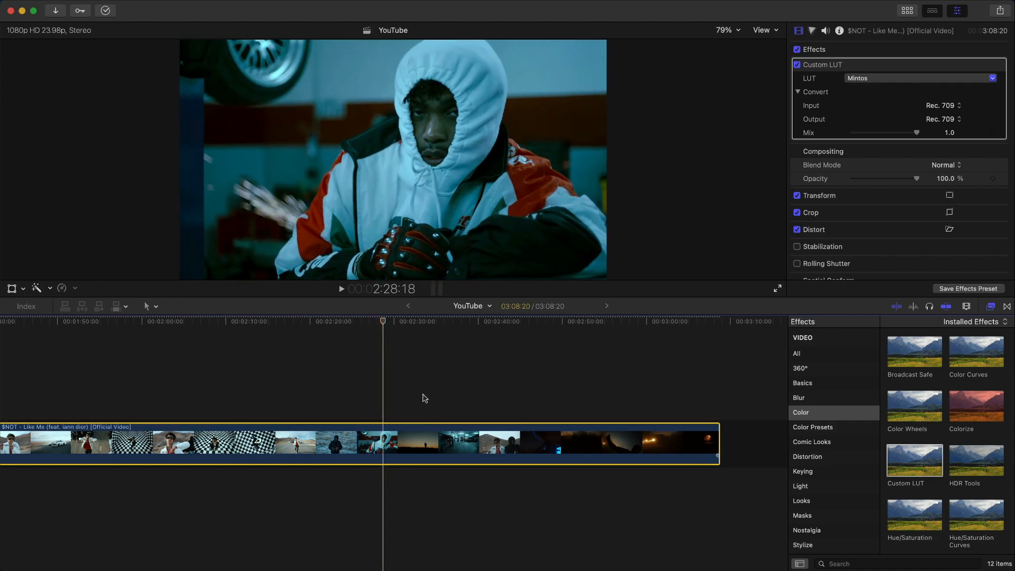
{"action": "left_click", "coordinate": [796, 65]}
{"action": "left_click", "coordinate": [797, 65]}
{"action": "left_click", "coordinate": [797, 64]}
{"action": "left_click", "coordinate": [797, 64]}
{"action": "left_click", "coordinate": [796, 64]}
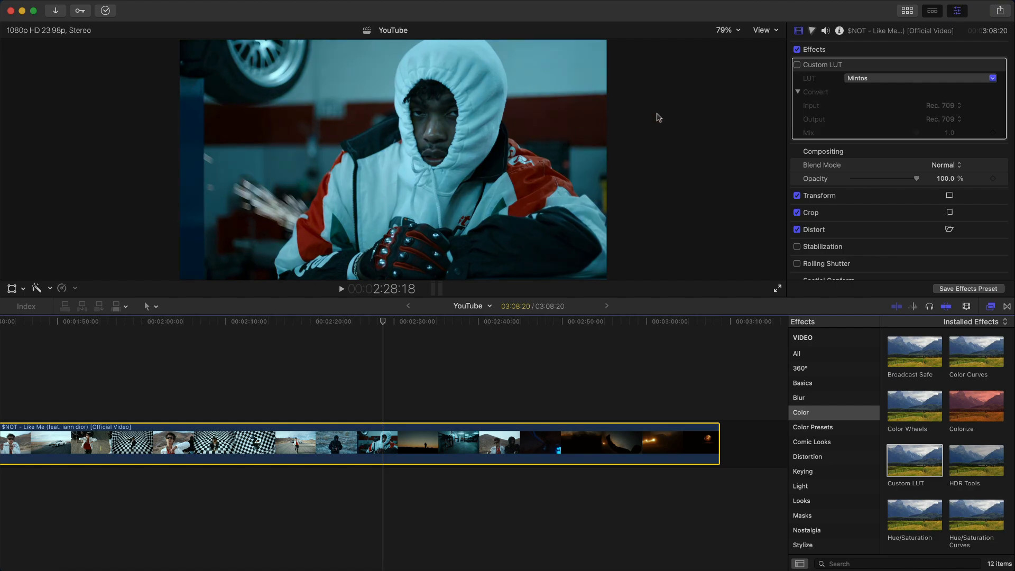
{"action": "left_click", "coordinate": [796, 64]}
{"action": "left_click", "coordinate": [872, 78]}
- Try the Oxalis, Pisco Sour and Sky Magenta LUT looks on the clip
{"action": "left_click", "coordinate": [866, 199]}
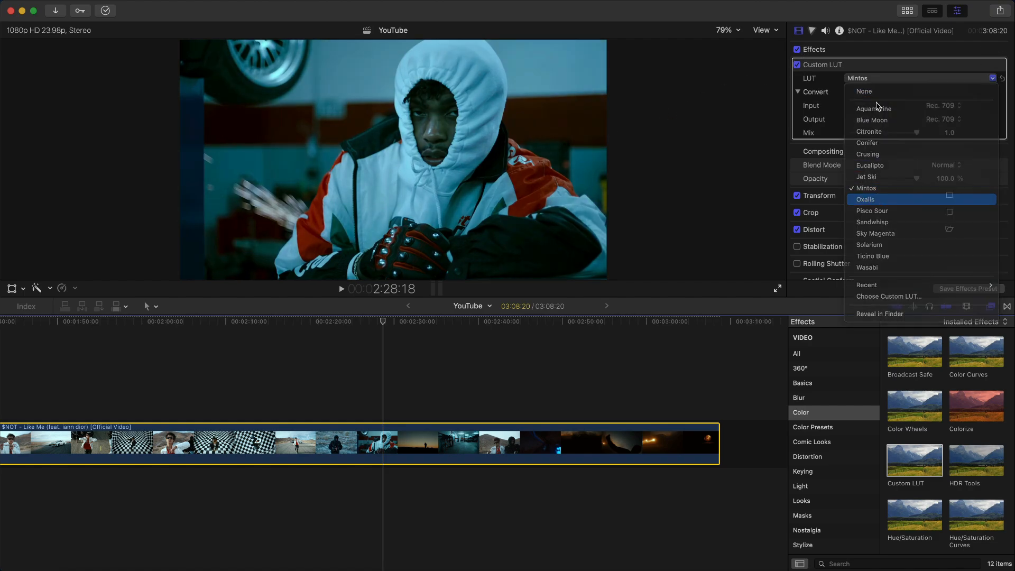
{"action": "left_click", "coordinate": [873, 79]}
{"action": "left_click", "coordinate": [872, 211]}
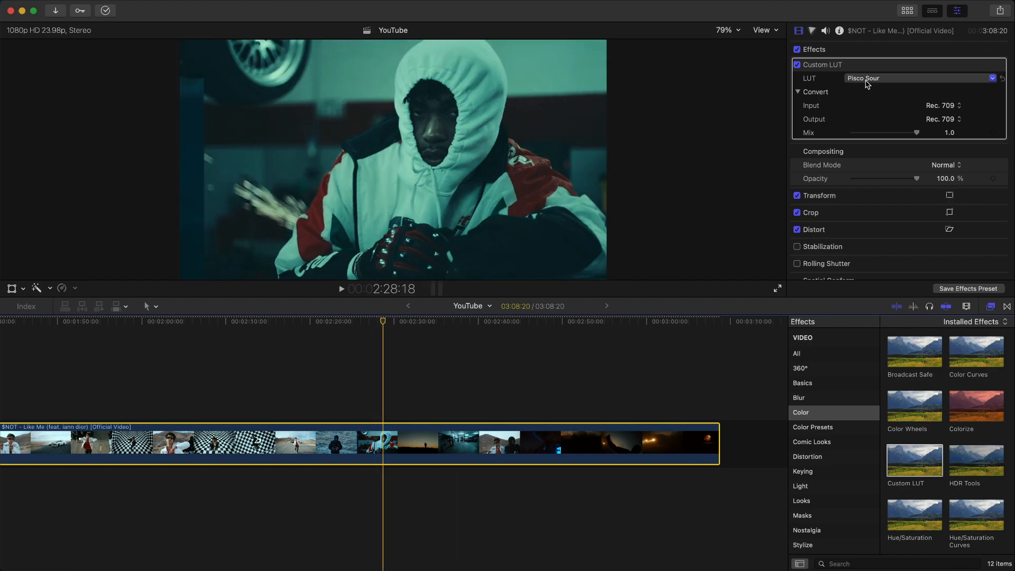
{"action": "left_click", "coordinate": [865, 78]}
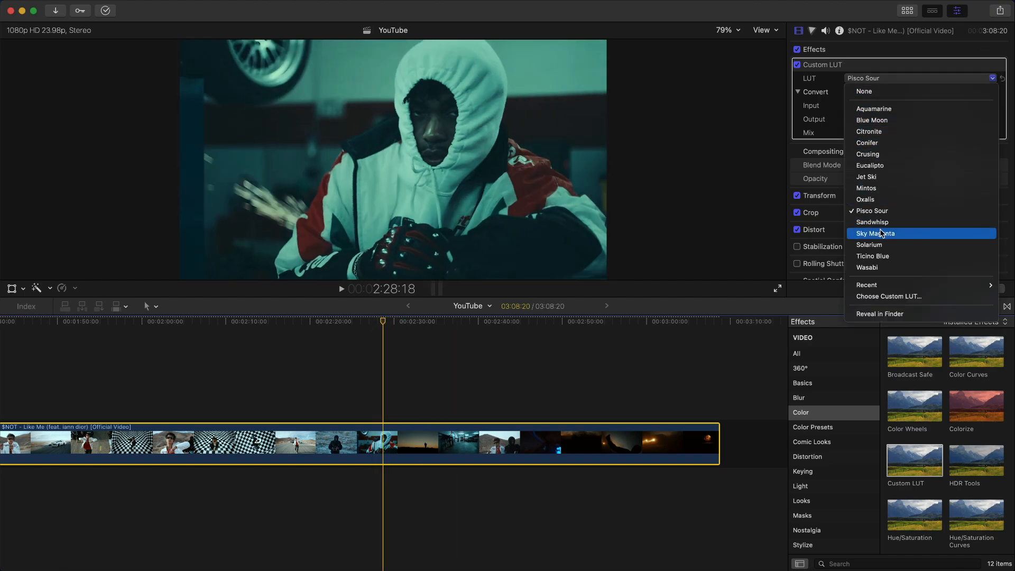
{"action": "left_click", "coordinate": [878, 234]}
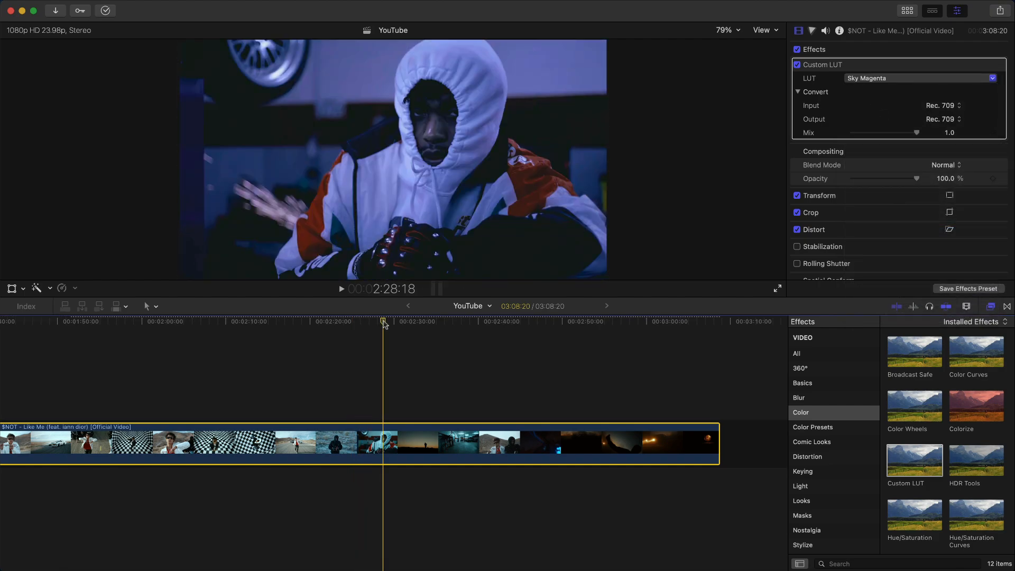
- Lower the Sky Magenta LUT mix to 0.51 and compare it off and on
{"action": "left_click_drag", "start_coordinate": [383, 322], "coordinate": [375, 324]}
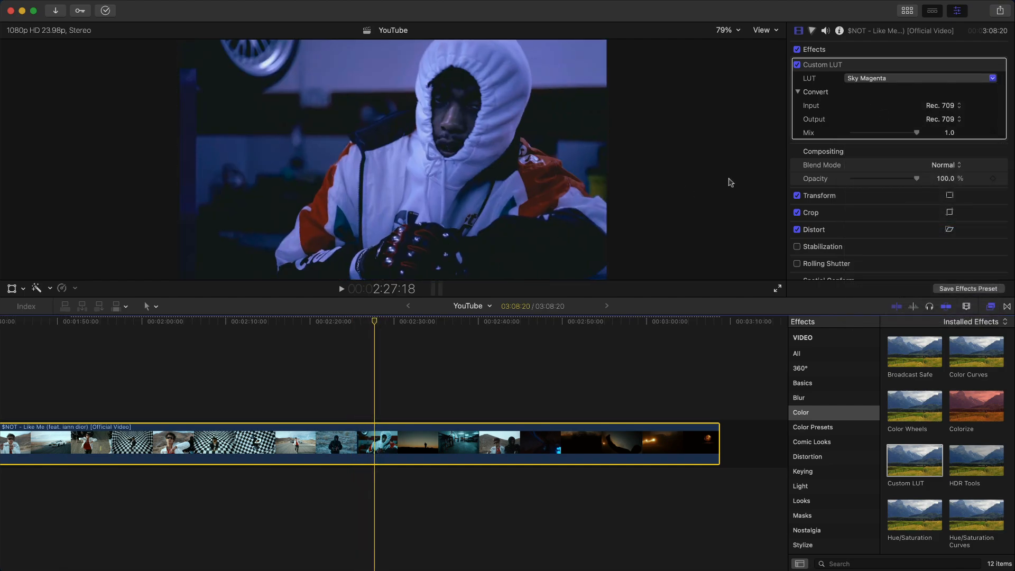
{"action": "left_click_drag", "start_coordinate": [916, 132], "coordinate": [889, 133]}
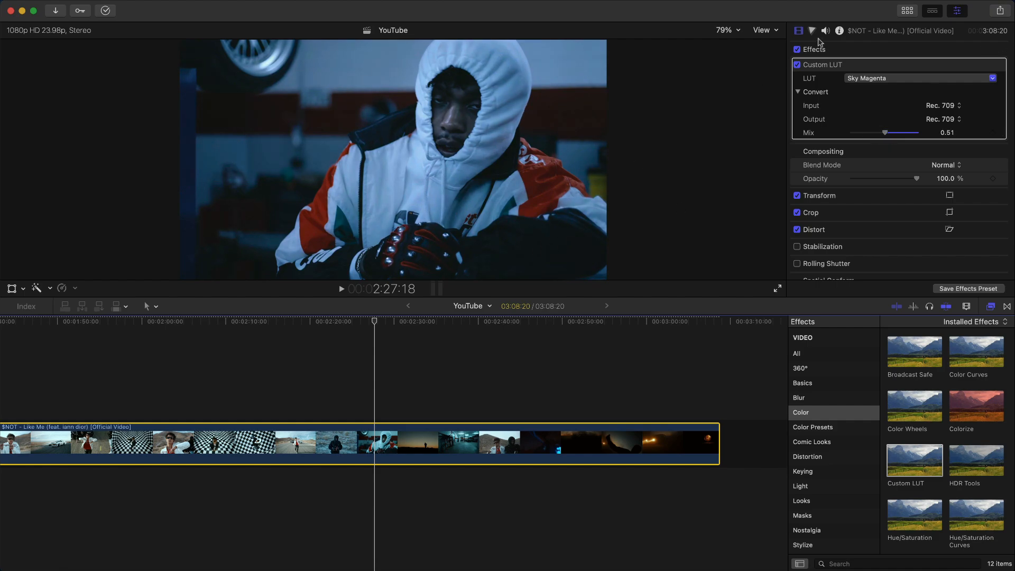
{"action": "left_click", "coordinate": [797, 66]}
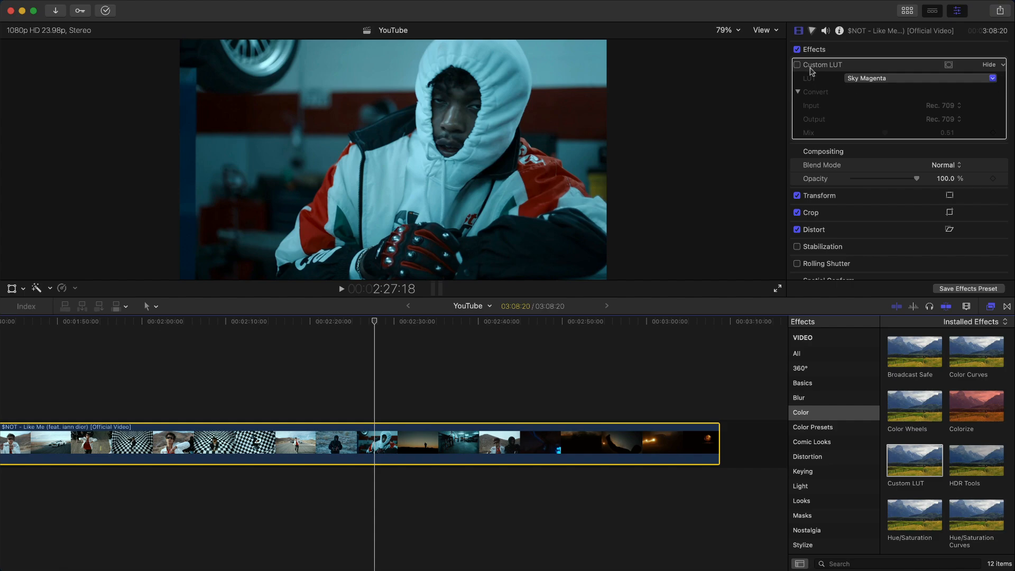
{"action": "left_click", "coordinate": [797, 65]}
- Switch the LUT to Solarium and play from 2:36 to preview it
{"action": "left_click", "coordinate": [908, 79]}
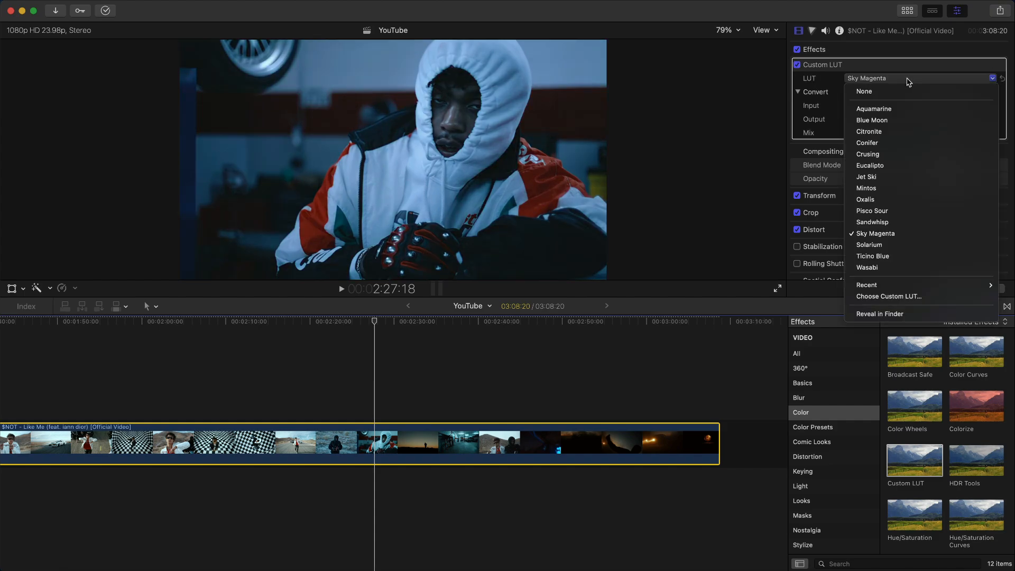
{"action": "left_click", "coordinate": [871, 245]}
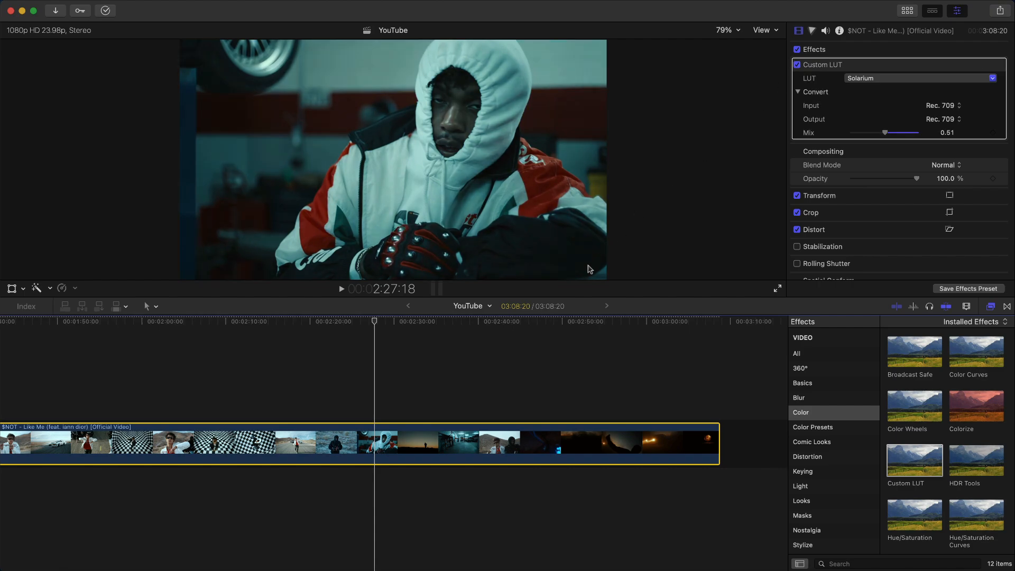
{"action": "left_click", "coordinate": [516, 323]}
{"action": "left_click_drag", "start_coordinate": [516, 323], "coordinate": [447, 322]}
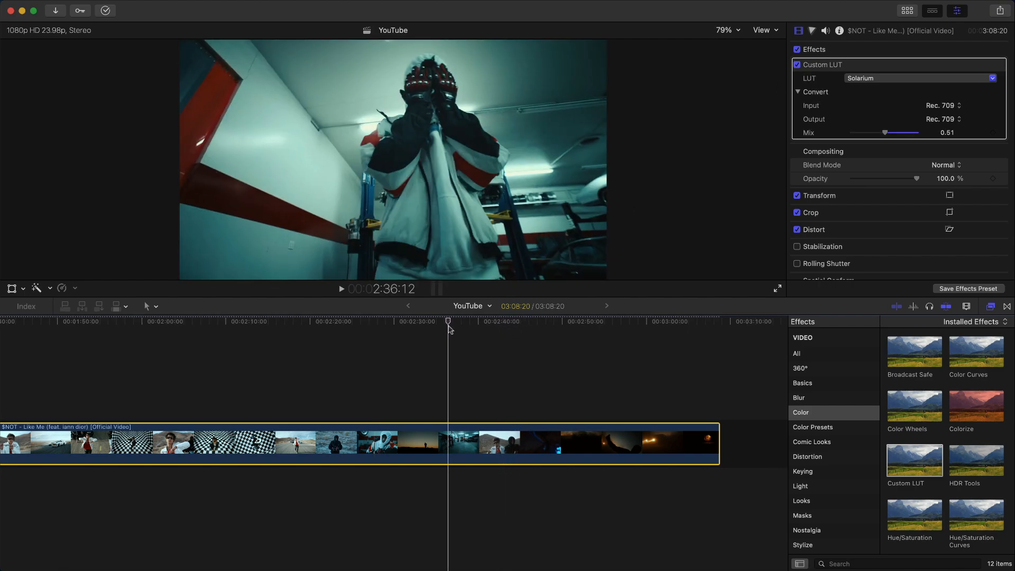
{"action": "key", "text": "space"}
{"action": "key", "text": "space"}
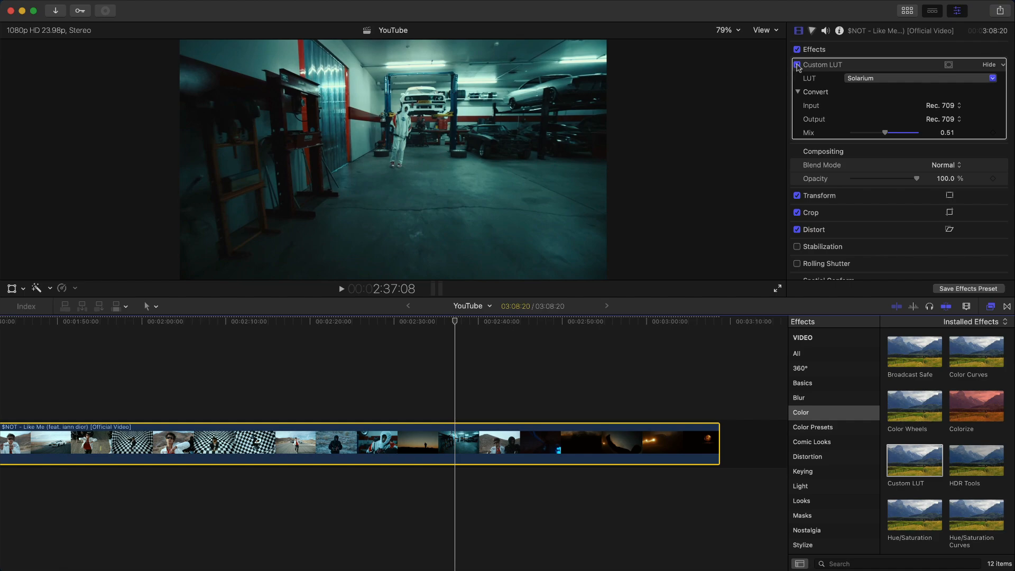
- Toggle the Solarium look off and on twice to compare
{"action": "left_click", "coordinate": [797, 64]}
{"action": "left_click", "coordinate": [797, 64]}
{"action": "left_click", "coordinate": [798, 65]}
{"action": "left_click", "coordinate": [797, 65]}
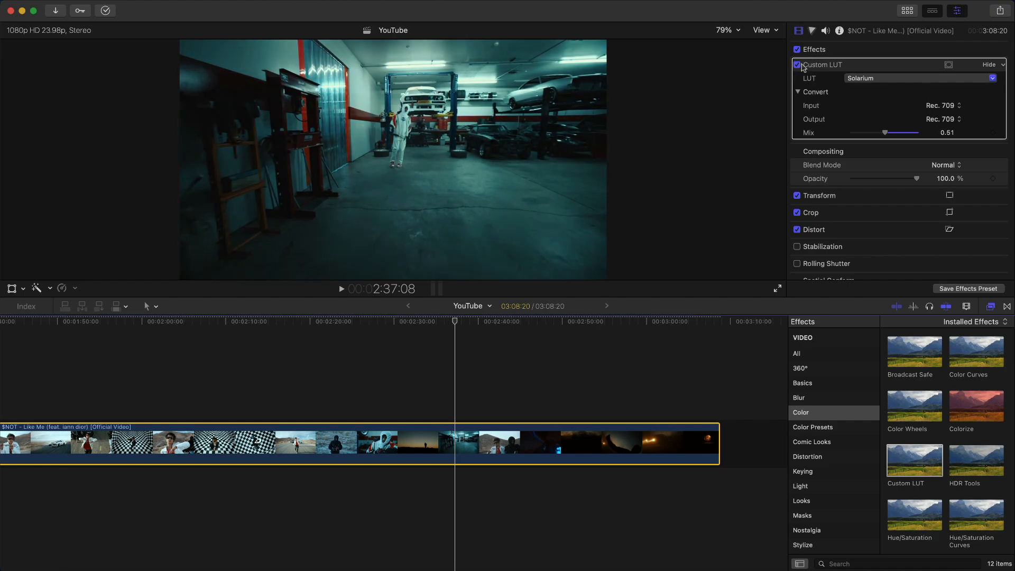
{"action": "left_click", "coordinate": [879, 83]}
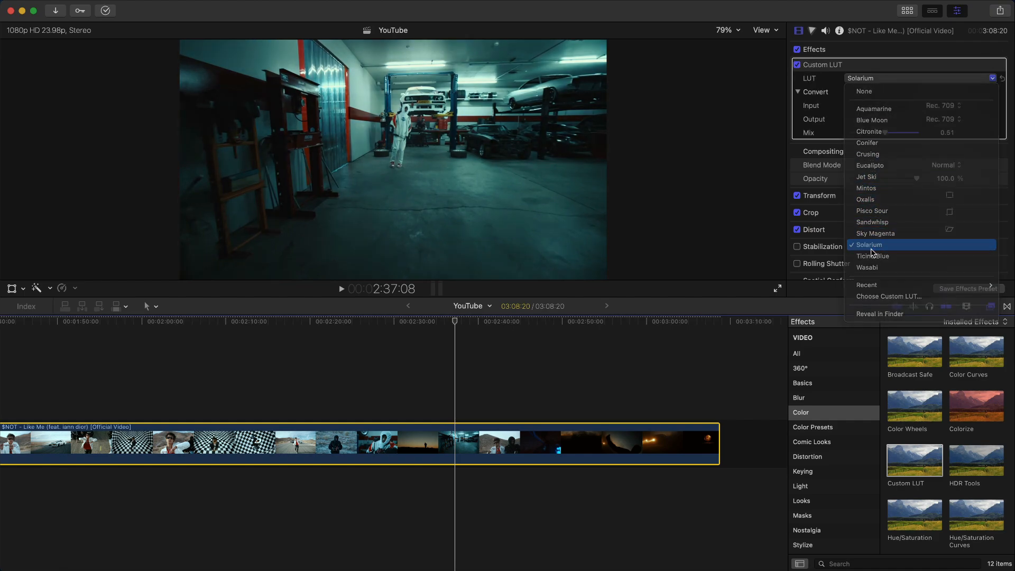
- Try the Ticino Blue and Wasabi looks, playing back and toggling the LUT to compare
{"action": "left_click", "coordinate": [876, 81]}
{"action": "key", "text": "space"}
{"action": "key", "text": "space"}
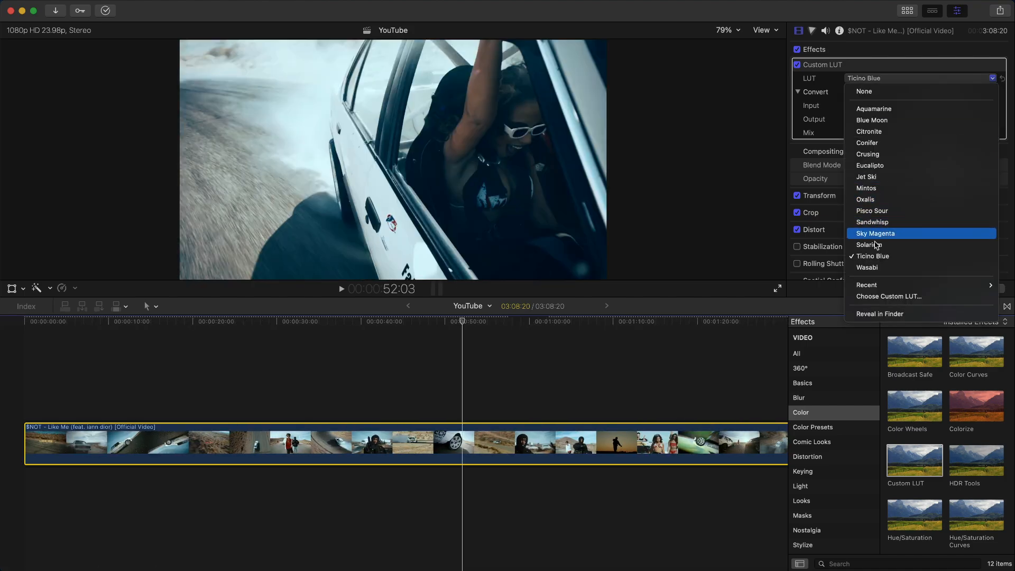
{"action": "left_click", "coordinate": [872, 267]}
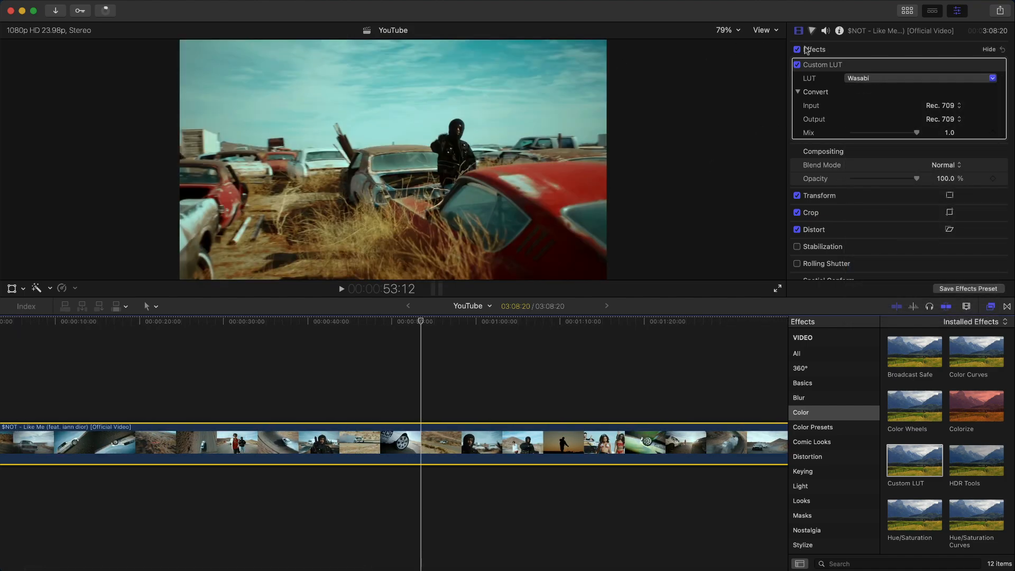
{"action": "left_click", "coordinate": [797, 64]}
{"action": "left_click", "coordinate": [797, 64]}
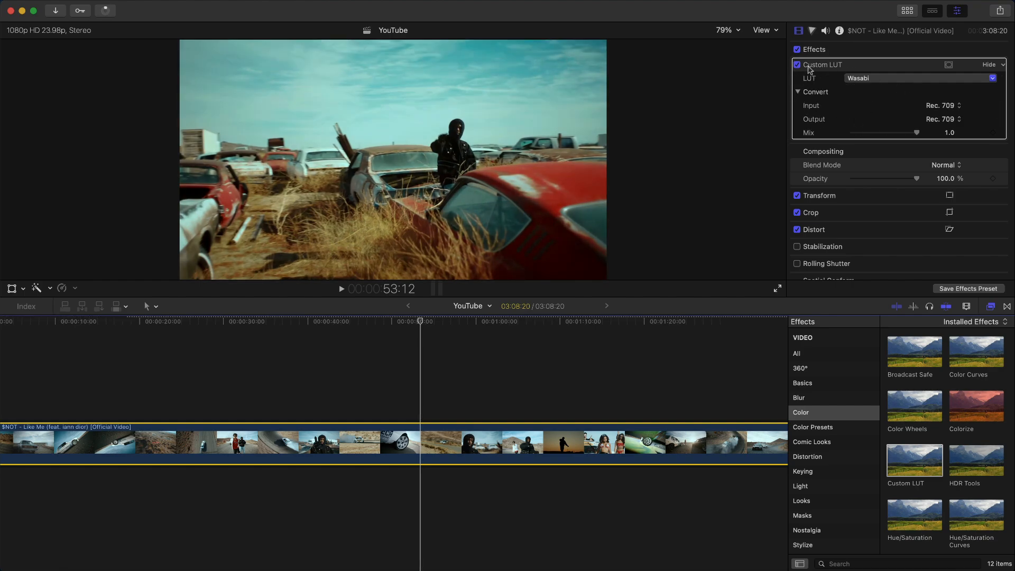
- Pick the Sandwhisp look and move the playhead to 50:12
{"action": "left_click", "coordinate": [867, 80]}
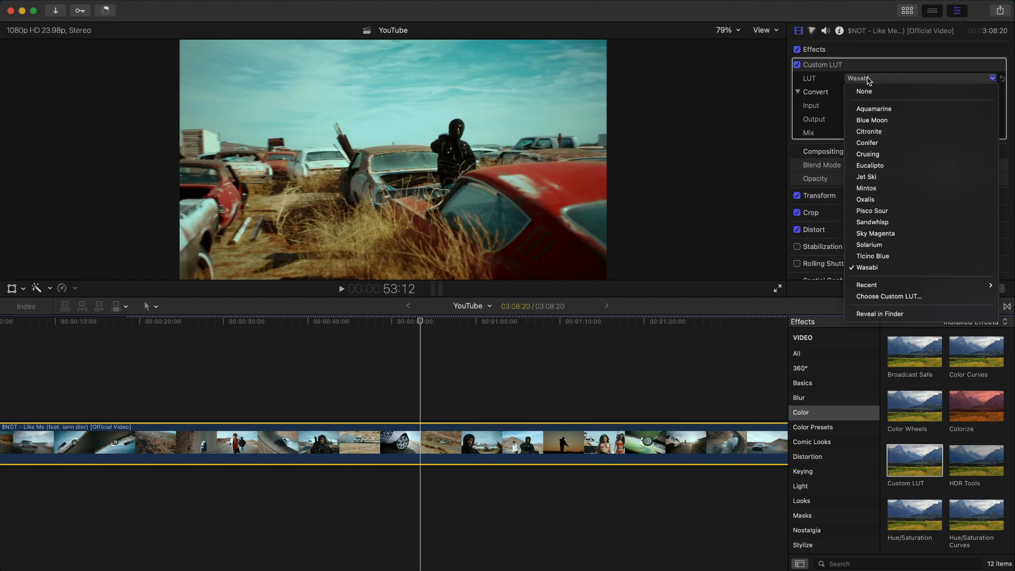
{"action": "left_click", "coordinate": [887, 223]}
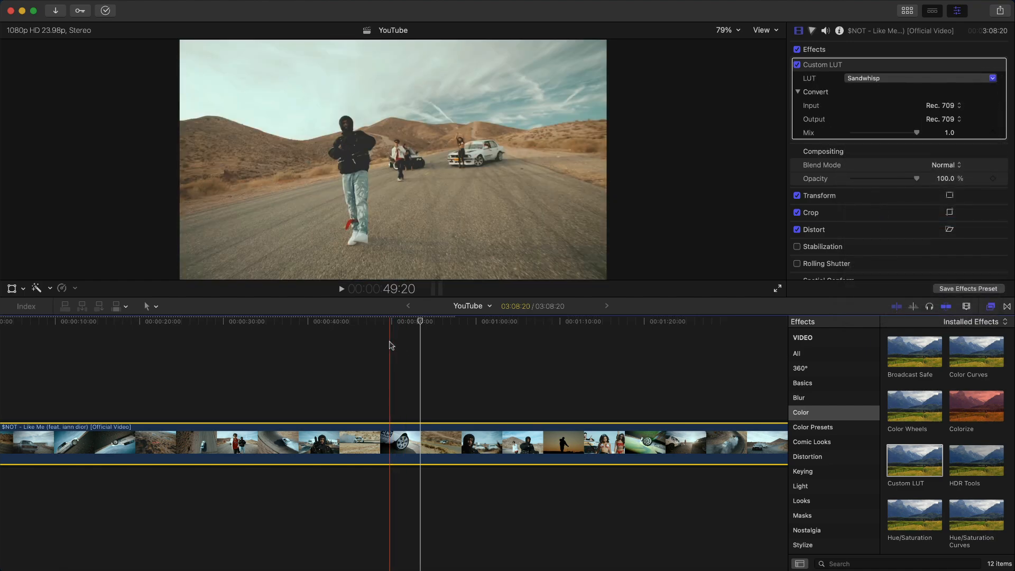
{"action": "scroll", "coordinate": [381, 344], "scroll_direction": "right", "scroll_amount": 3}
{"action": "left_click", "coordinate": [335, 324]}
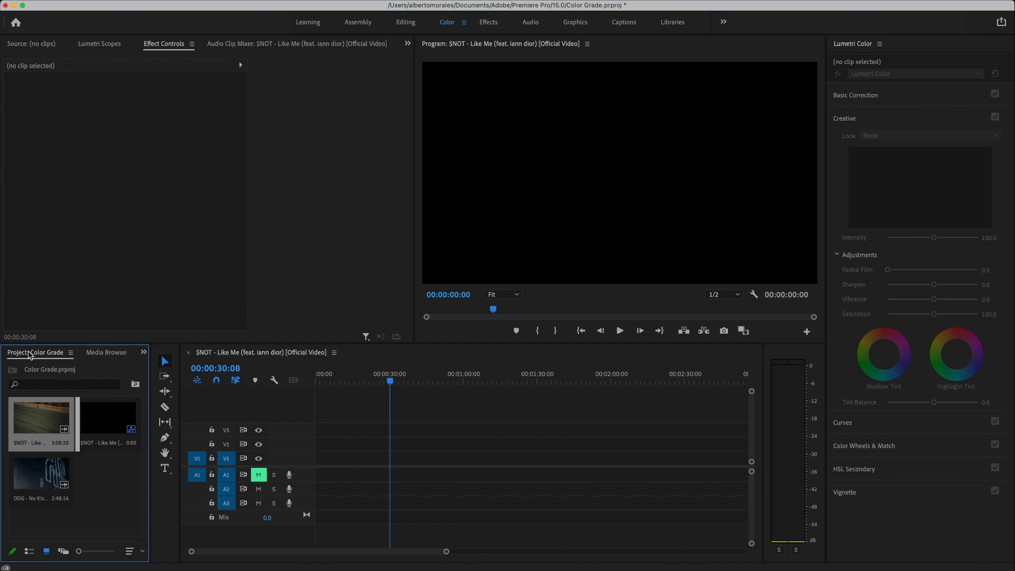
{"action": "left_click_drag", "start_coordinate": [40, 411], "coordinate": [321, 459]}
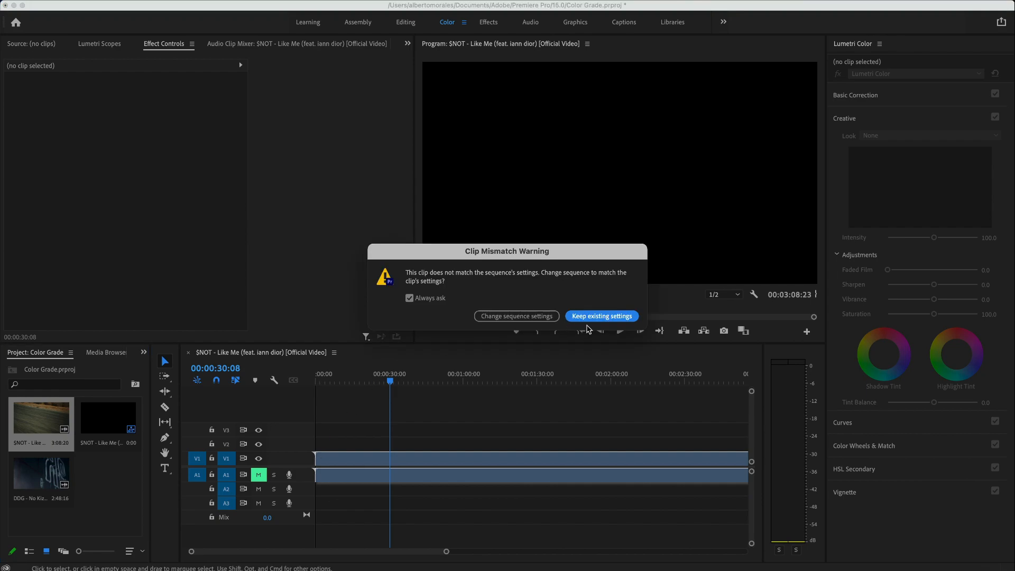
{"action": "left_click", "coordinate": [552, 316]}
{"action": "left_click_drag", "start_coordinate": [410, 378], "coordinate": [371, 376]}
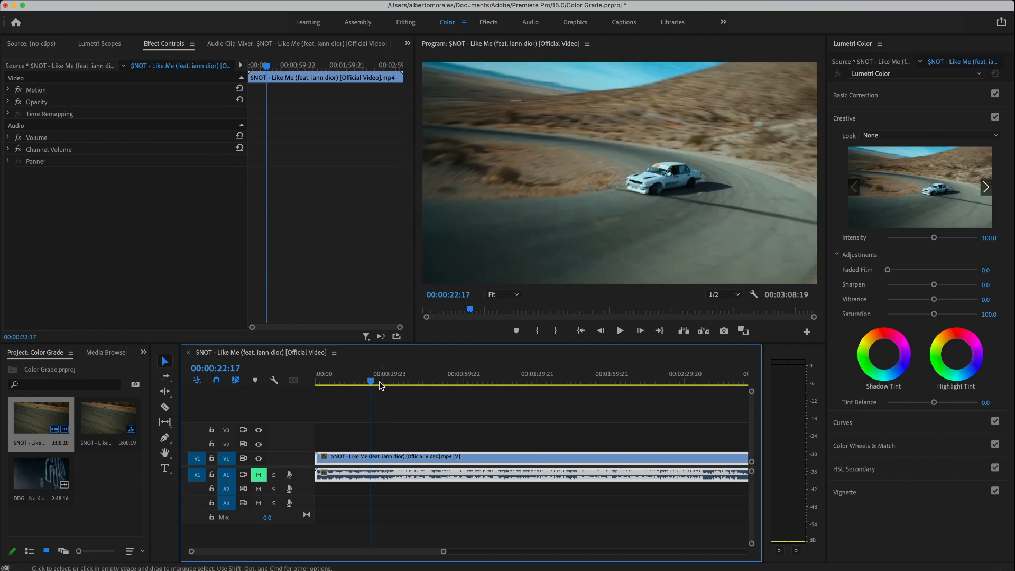
{"action": "left_click_drag", "start_coordinate": [376, 380], "coordinate": [367, 380]}
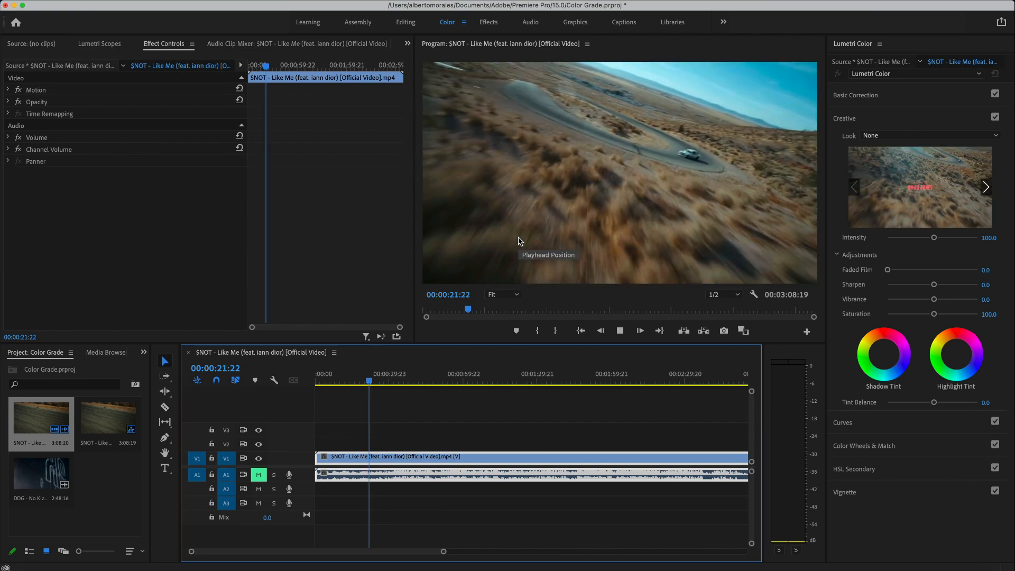
{"action": "key", "text": "space"}
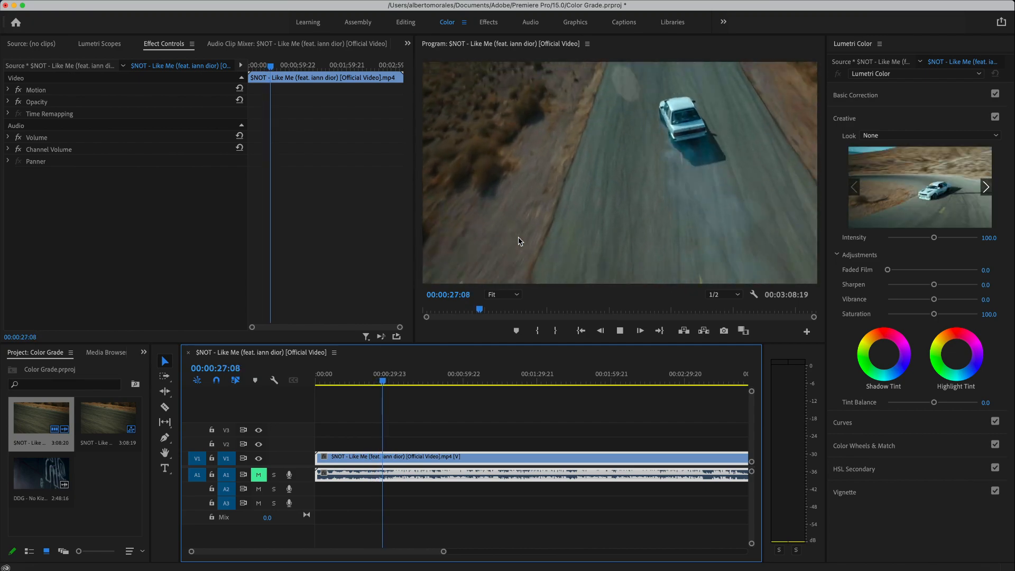
{"action": "key", "text": "space"}
{"action": "left_click_drag", "start_coordinate": [388, 379], "coordinate": [400, 382]}
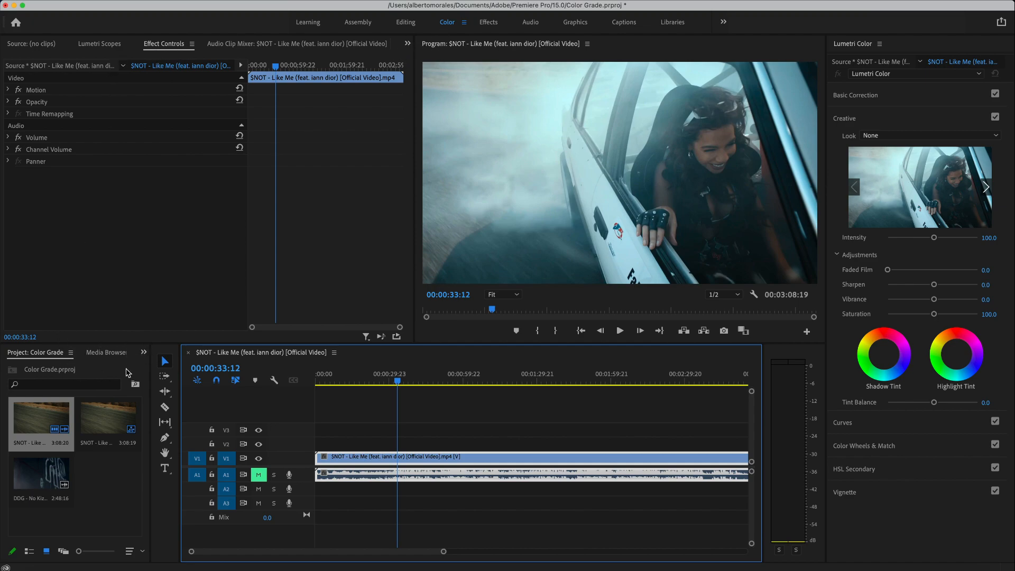
- Search effects for 'lum' and drag Lumetri Color onto the music video clip
{"action": "left_click", "coordinate": [143, 354]}
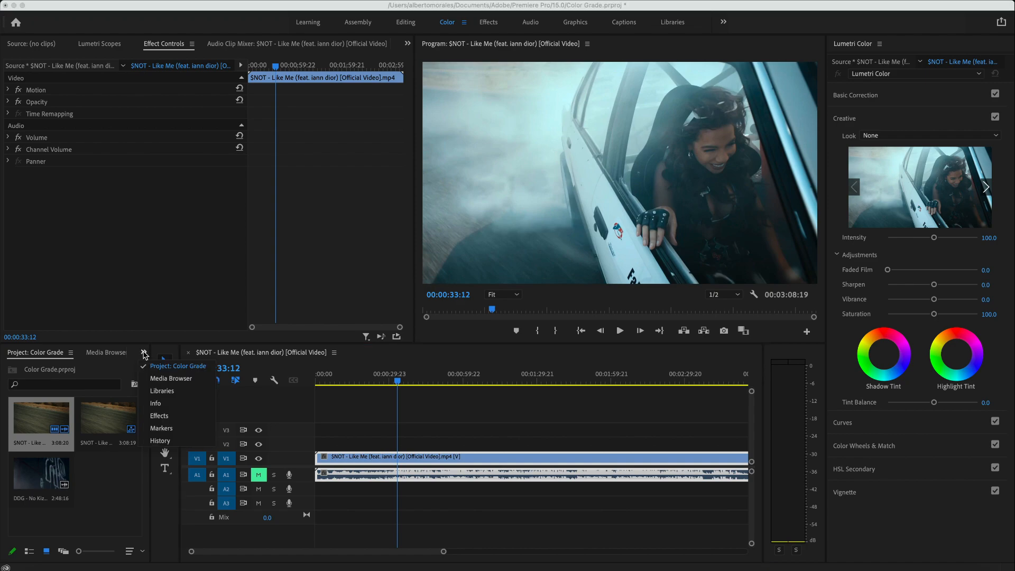
{"action": "left_click", "coordinate": [159, 415]}
{"action": "left_click", "coordinate": [31, 369]}
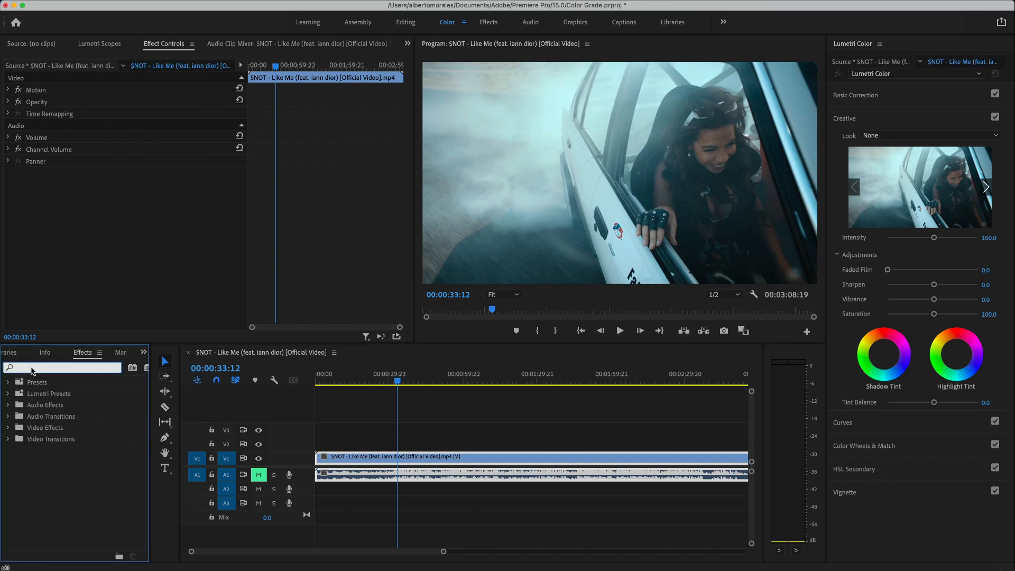
{"action": "type", "text": "lumetri"}
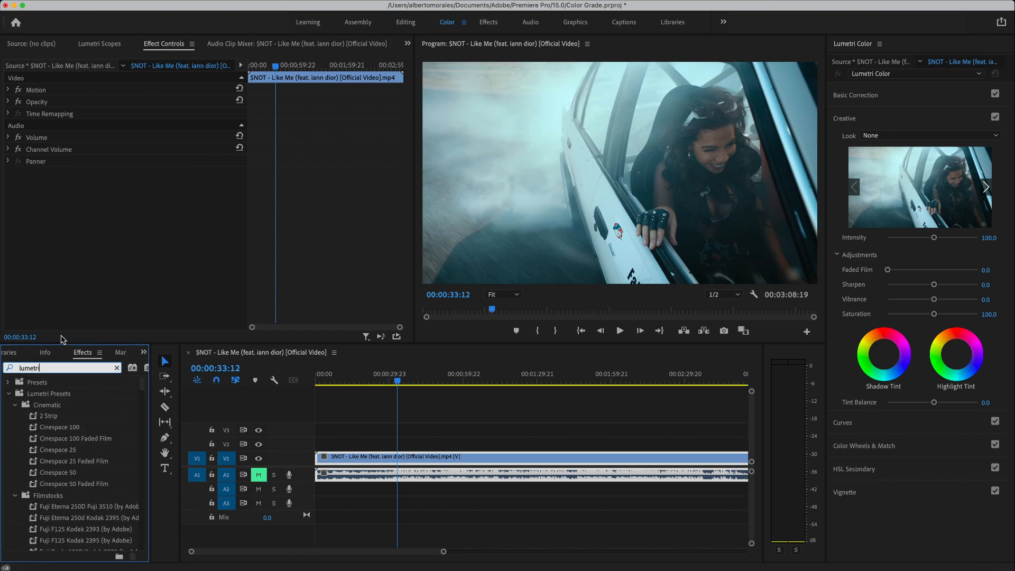
{"action": "scroll", "coordinate": [47, 465], "scroll_direction": "down", "scroll_amount": 20}
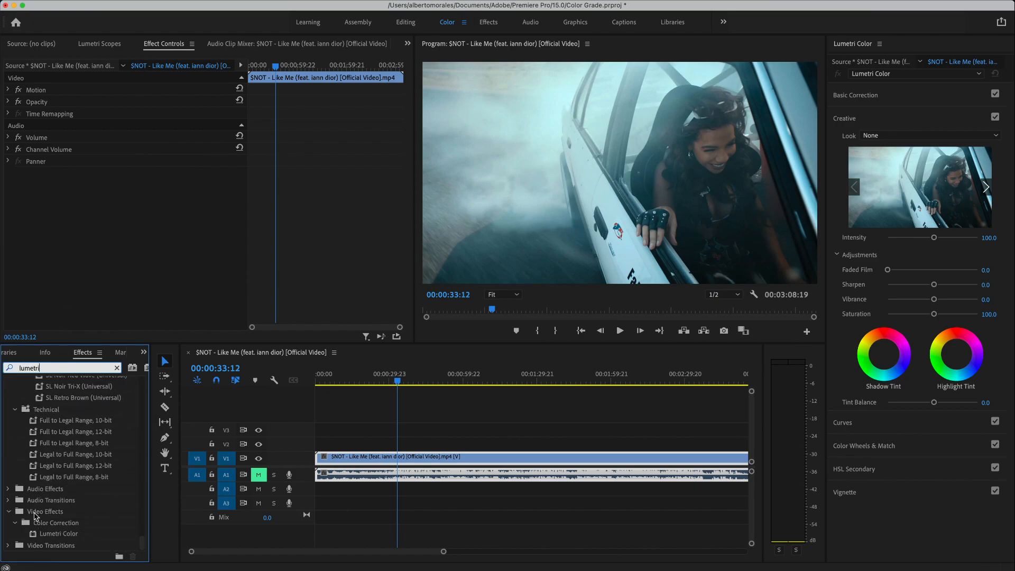
{"action": "left_click", "coordinate": [35, 516]}
{"action": "left_click", "coordinate": [45, 523]}
{"action": "left_click", "coordinate": [59, 534]}
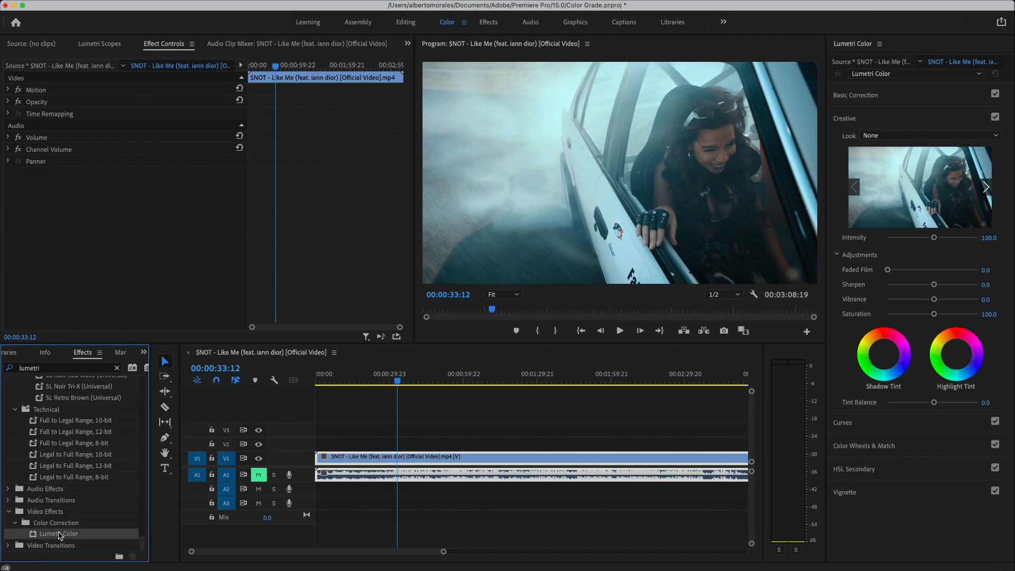
{"action": "left_click_drag", "start_coordinate": [69, 534], "coordinate": [362, 456]}
- Show Effect Controls and expand Lumetri Color's Creative section
{"action": "left_click", "coordinate": [165, 49]}
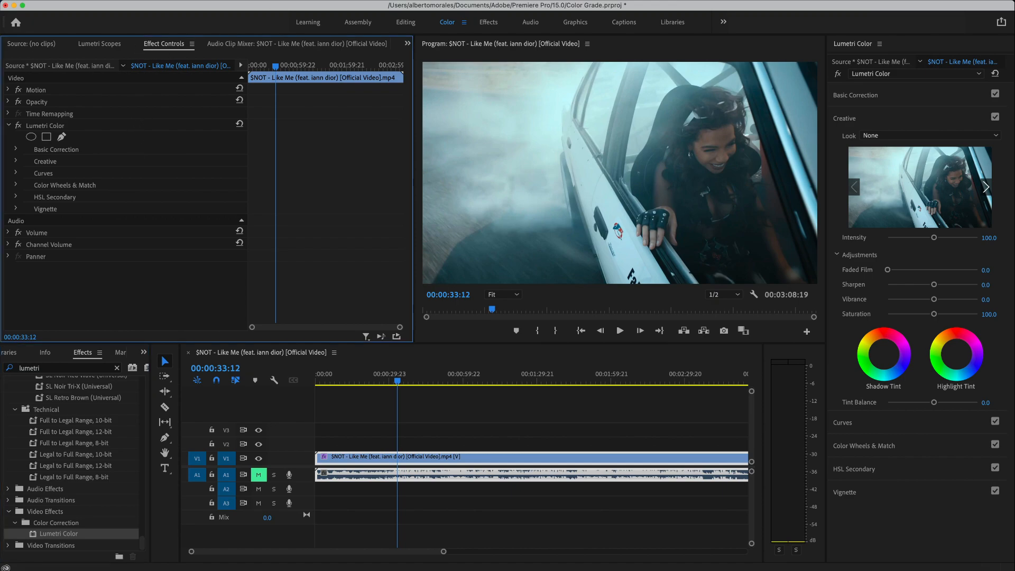
{"action": "left_click", "coordinate": [325, 1]}
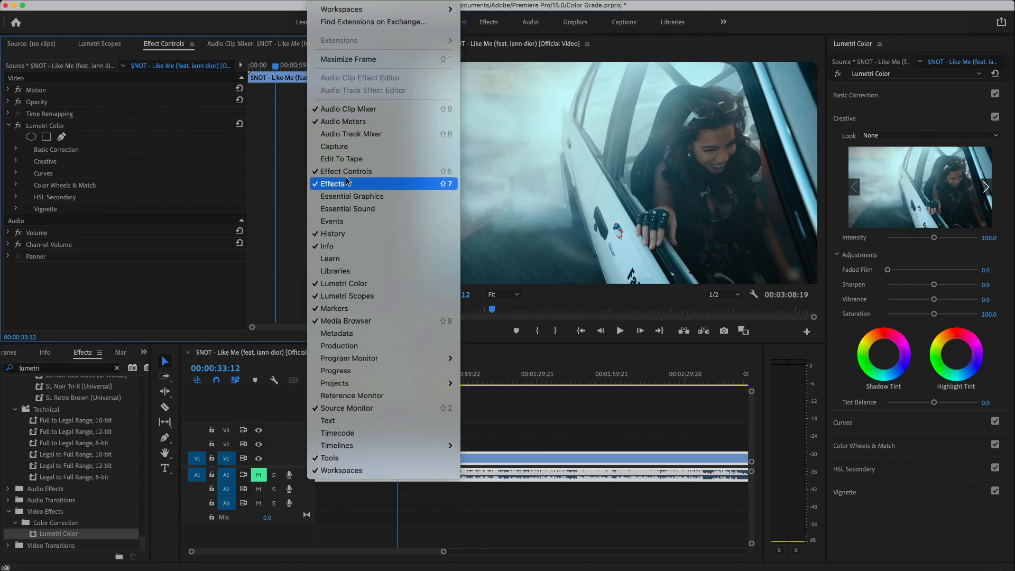
{"action": "left_click", "coordinate": [432, 171]}
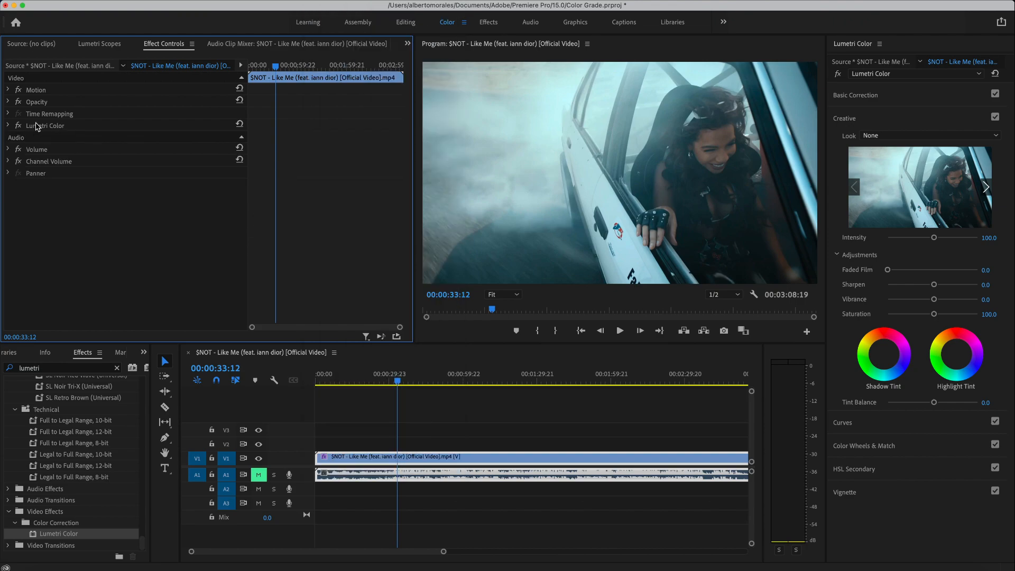
{"action": "left_click", "coordinate": [8, 126]}
{"action": "left_click", "coordinate": [45, 128]}
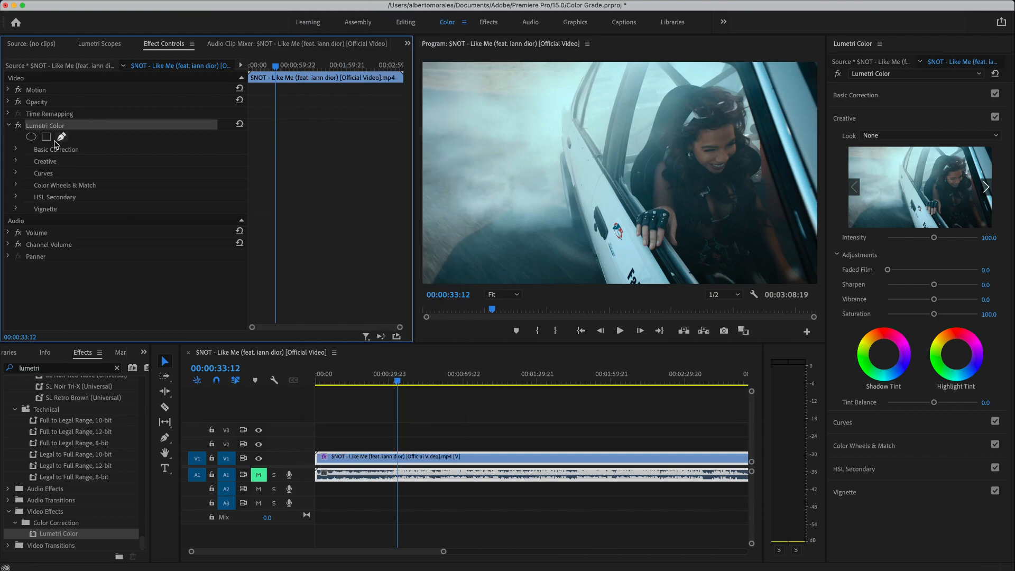
{"action": "left_click", "coordinate": [16, 162]}
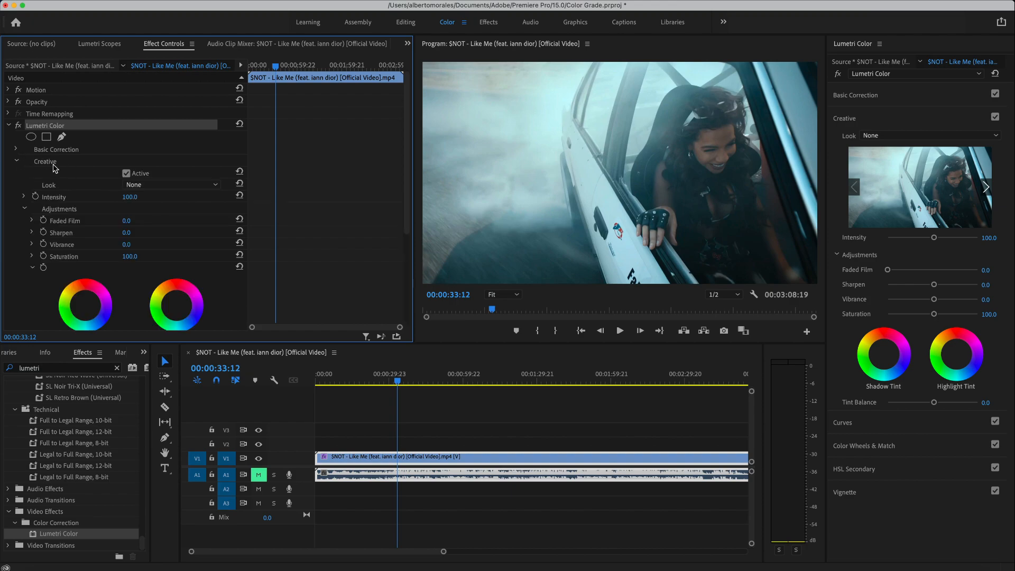
{"action": "scroll", "coordinate": [94, 176], "scroll_direction": "down", "scroll_amount": 3}
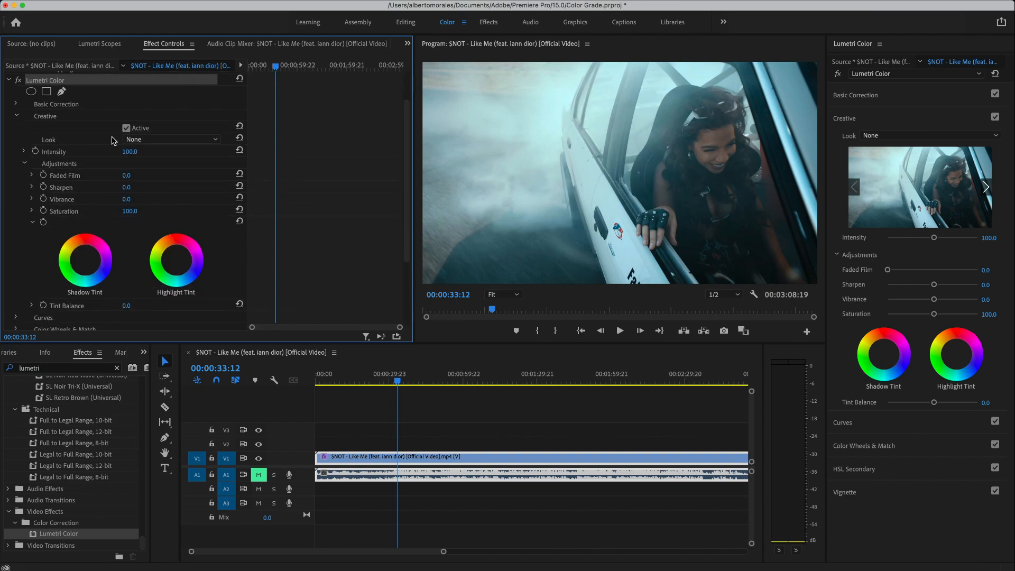
- Load Aquamarine.cube as the Lumetri Creative look
{"action": "left_click", "coordinate": [148, 140]}
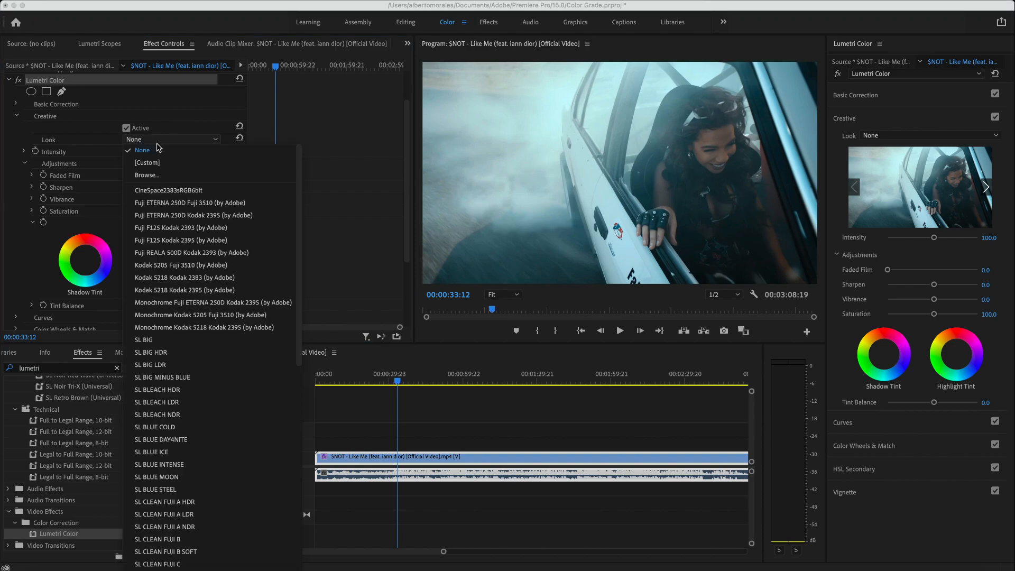
{"action": "scroll", "coordinate": [164, 299], "scroll_direction": "down", "scroll_amount": 10}
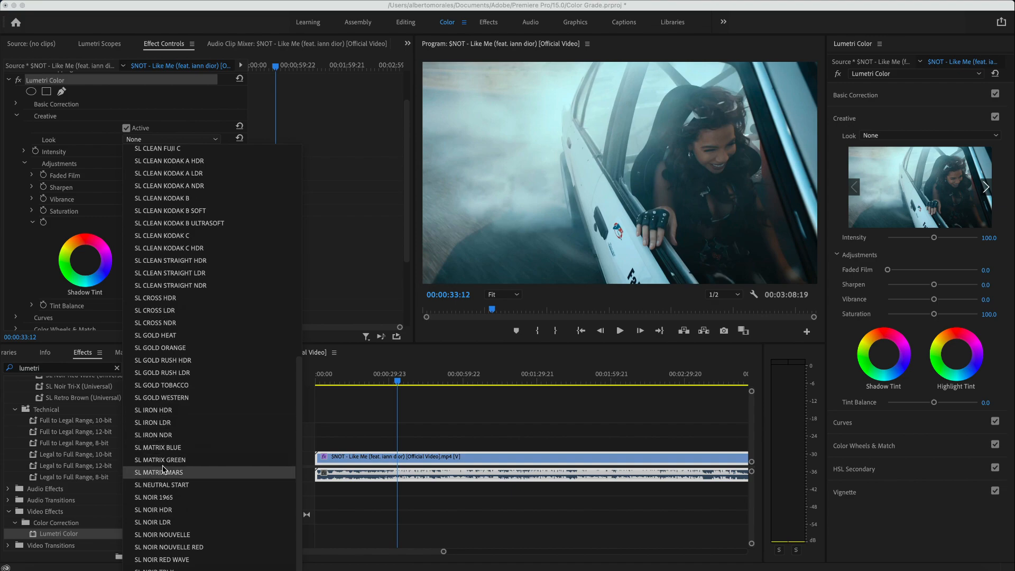
{"action": "scroll", "coordinate": [192, 255], "scroll_direction": "up", "scroll_amount": 10}
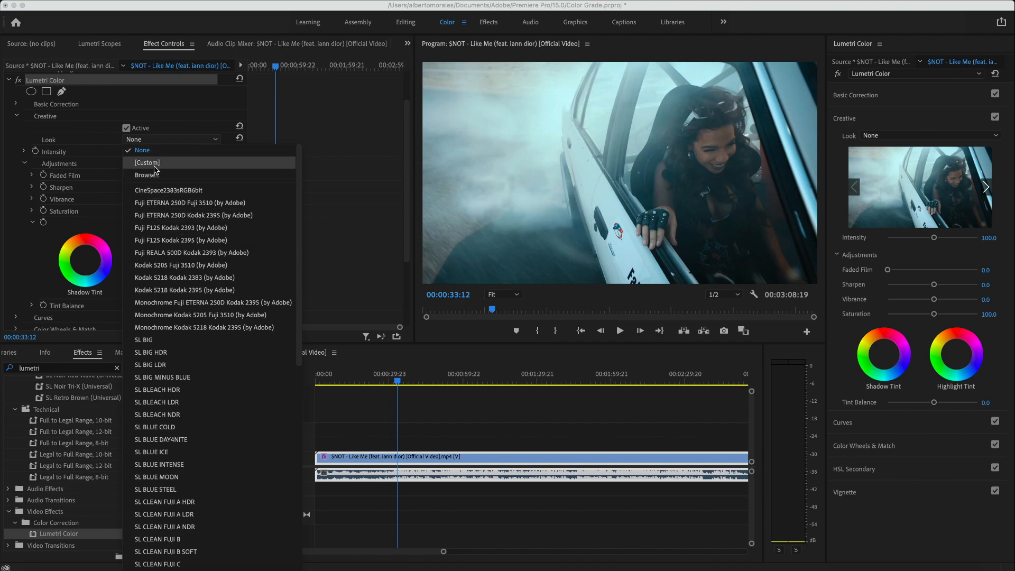
{"action": "left_click", "coordinate": [346, 147]}
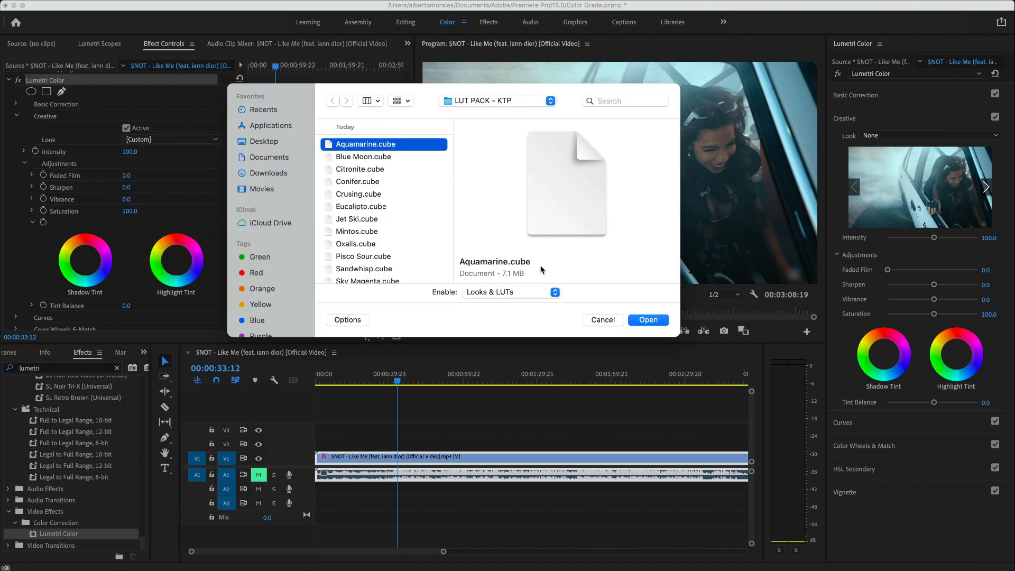
{"action": "left_click", "coordinate": [649, 321]}
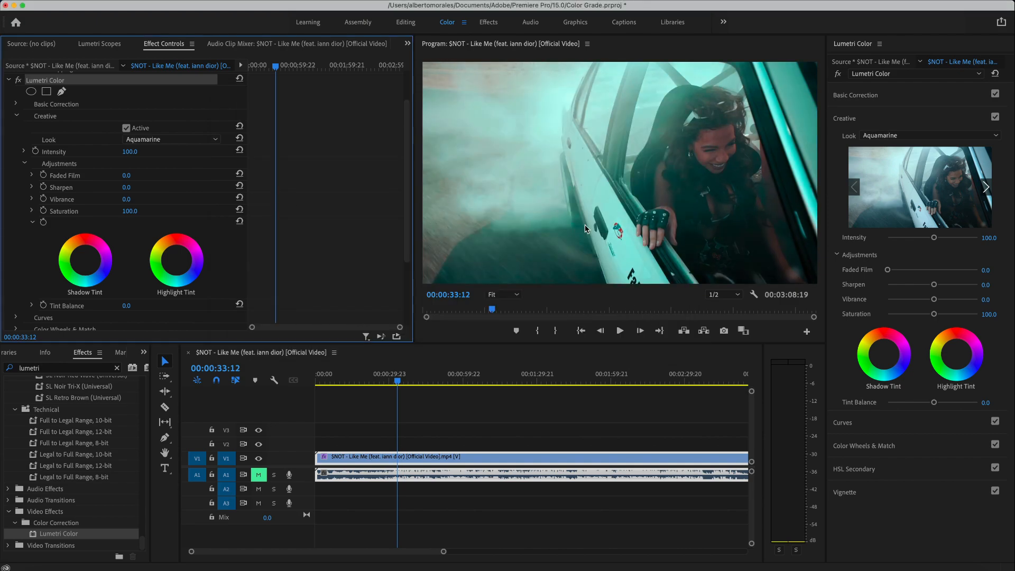
- Play the clip, toggle the Aquamarine look to compare, and weaken its strength
{"action": "key", "text": "space"}
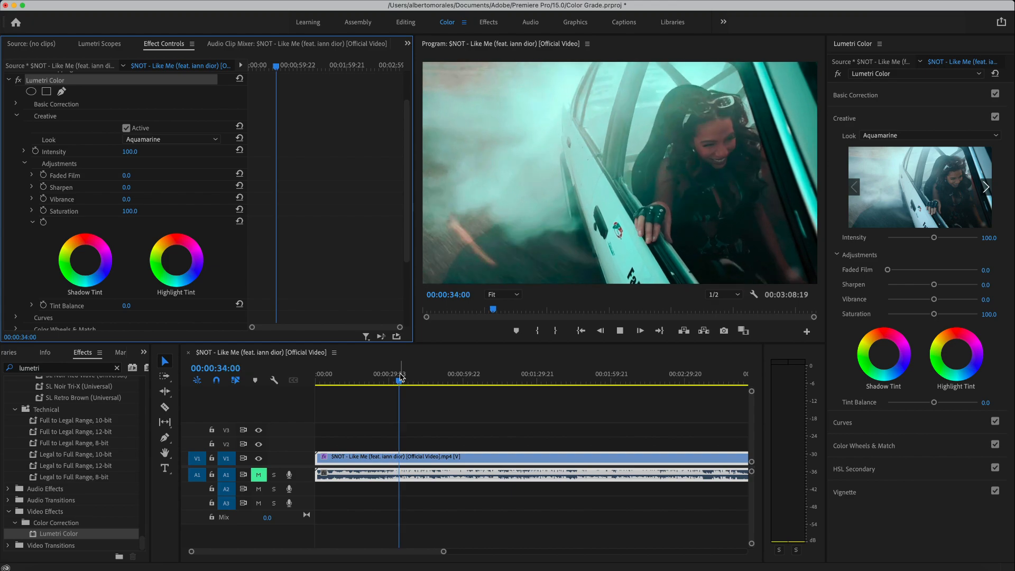
{"action": "left_click", "coordinate": [126, 128]}
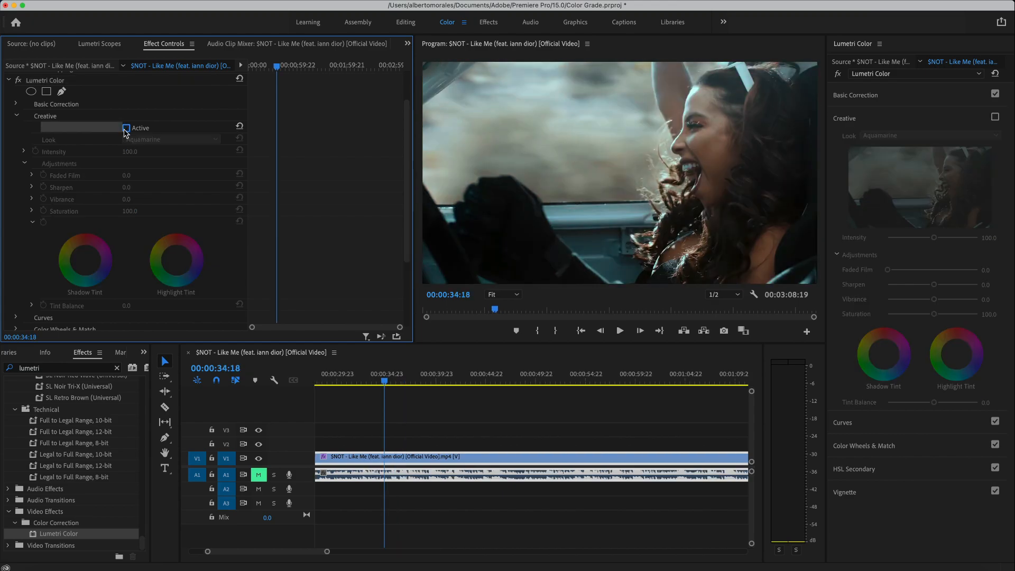
{"action": "left_click", "coordinate": [126, 128]}
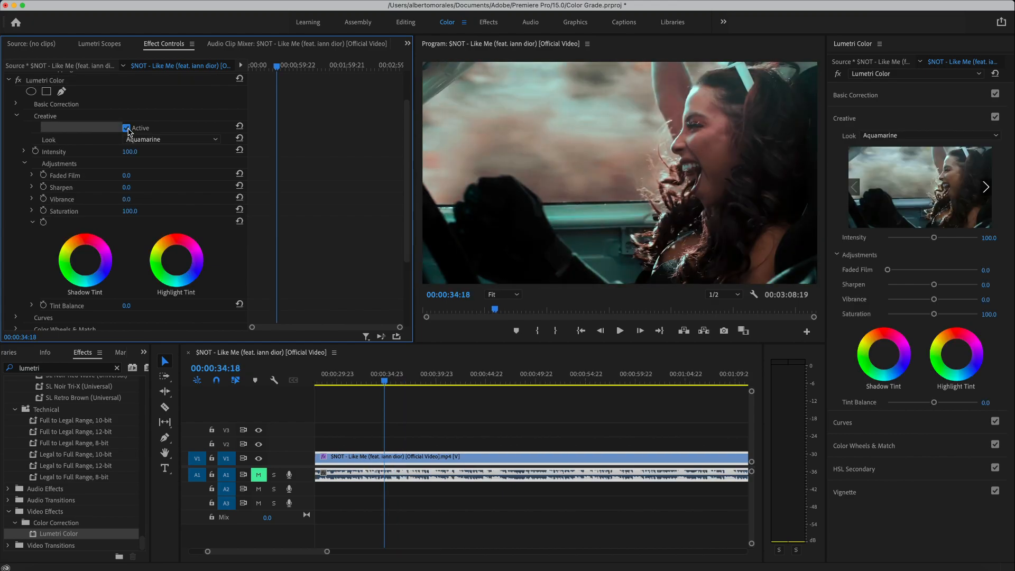
{"action": "left_click", "coordinate": [126, 128]}
{"action": "left_click", "coordinate": [125, 128]}
{"action": "left_click_drag", "start_coordinate": [129, 152], "coordinate": [82, 152]}
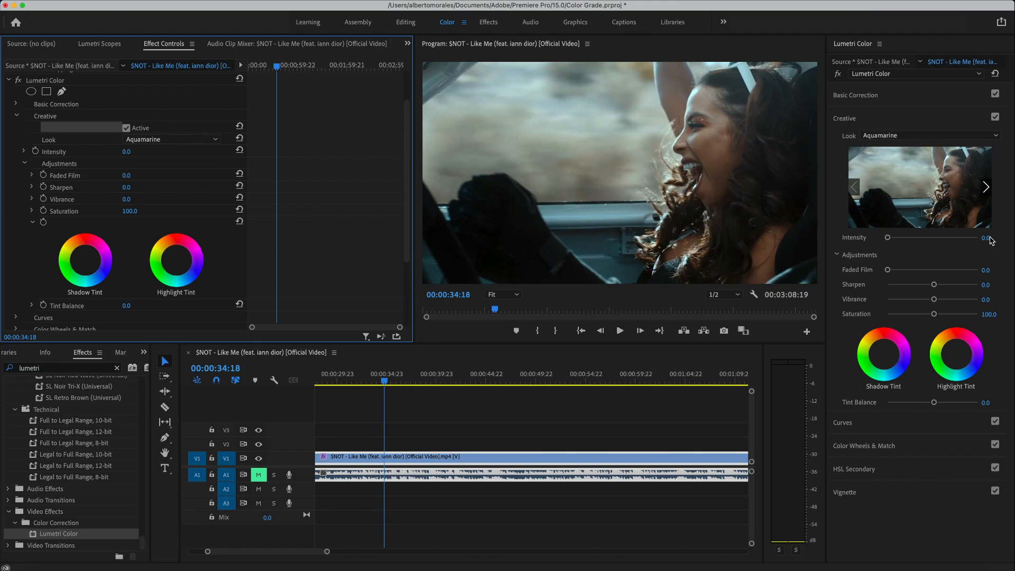
- Set the look intensity to 100 after trying 200 and 90
{"action": "left_click", "coordinate": [887, 238]}
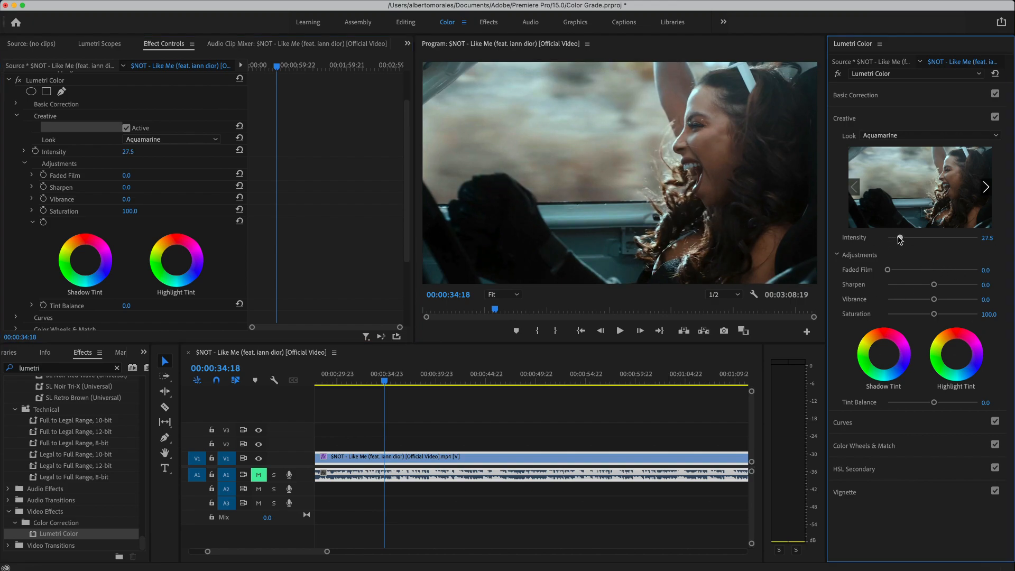
{"action": "left_click_drag", "start_coordinate": [888, 238], "coordinate": [1009, 239]}
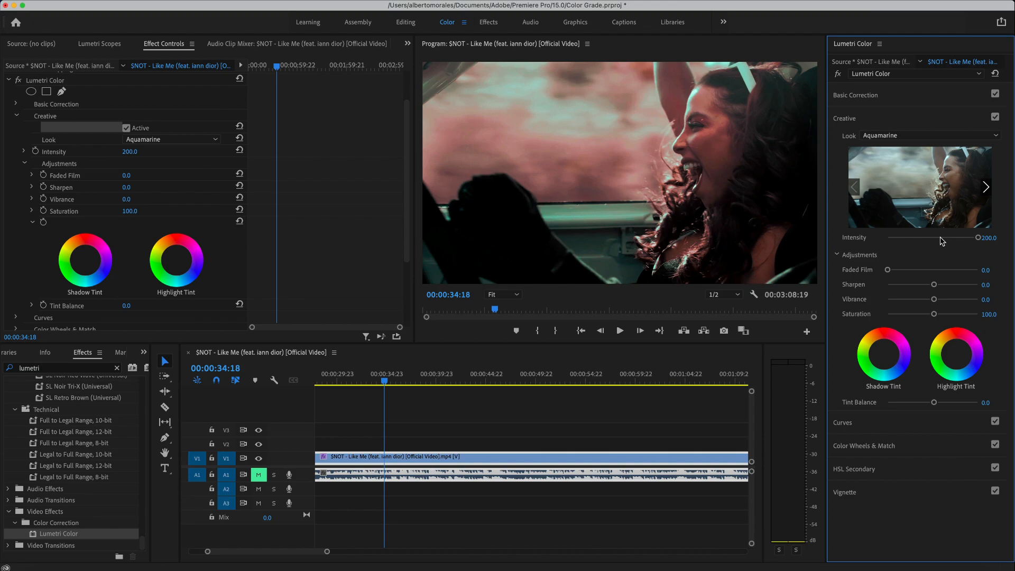
{"action": "left_click_drag", "start_coordinate": [976, 240], "coordinate": [928, 239]}
{"action": "left_click", "coordinate": [992, 237]}
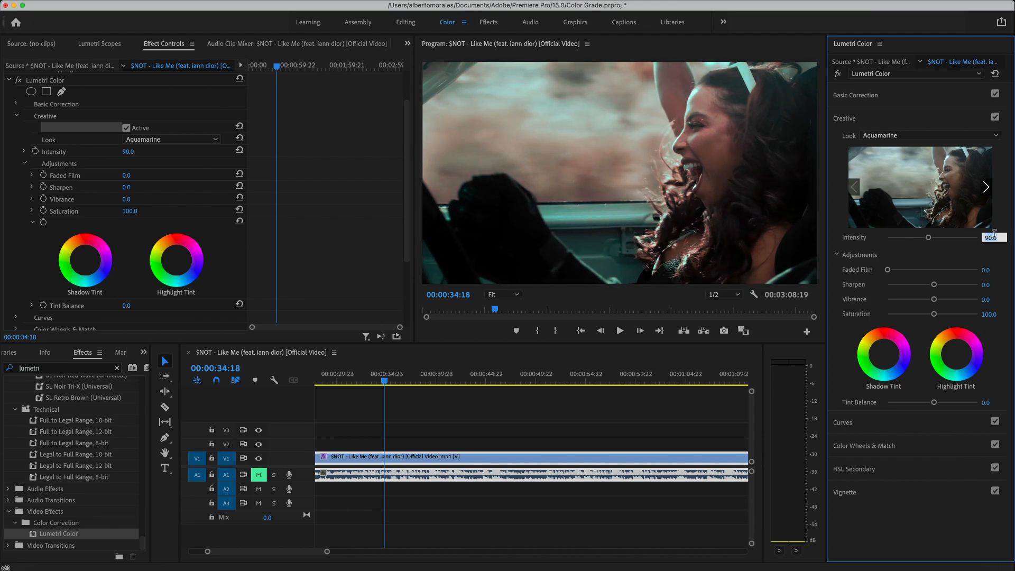
{"action": "type", "text": "100"}
{"action": "key", "text": "Return"}
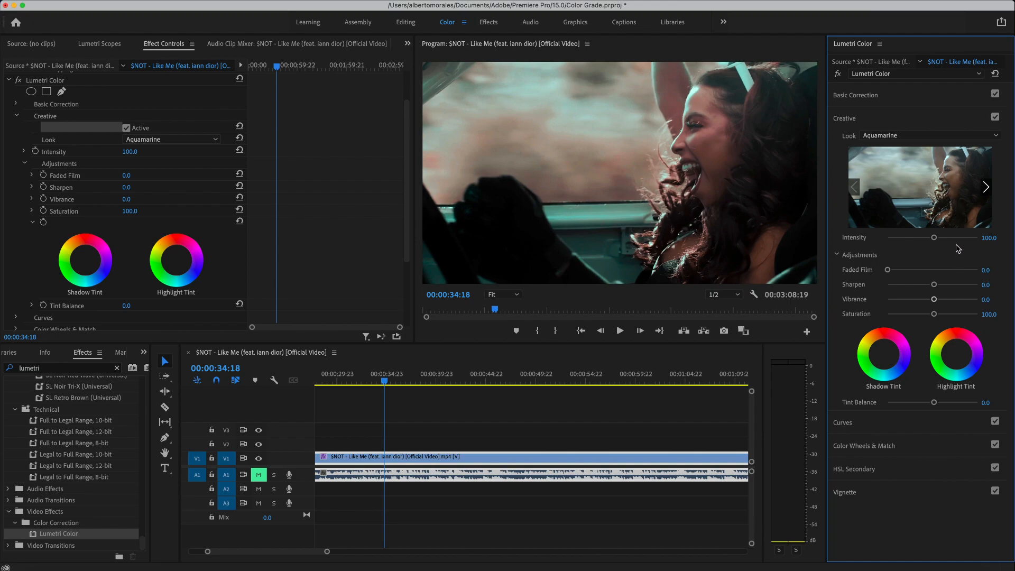
- Add Faded Film around 21.9 and a touch of sharpening, reviewing playback
{"action": "mouse_move", "coordinate": [888, 270]}
{"action": "left_mouse_down"}
{"action": "mouse_move", "coordinate": [941, 271]}
{"action": "mouse_move", "coordinate": [896, 271]}
{"action": "mouse_move", "coordinate": [907, 271]}
{"action": "left_mouse_up"}
{"action": "left_click_drag", "start_coordinate": [385, 381], "coordinate": [363, 384]}
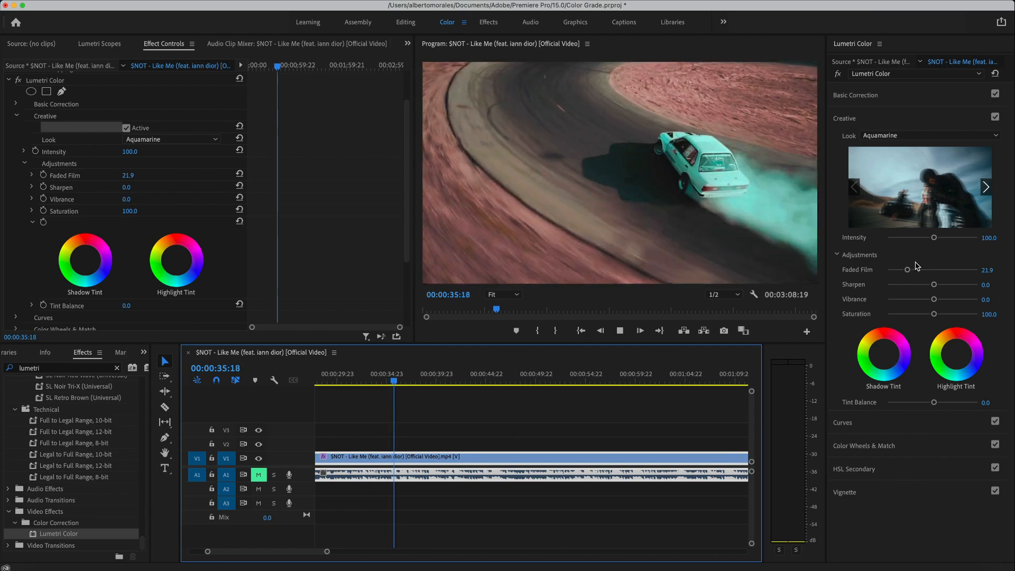
{"action": "key", "text": "space"}
{"action": "left_click", "coordinate": [988, 271]}
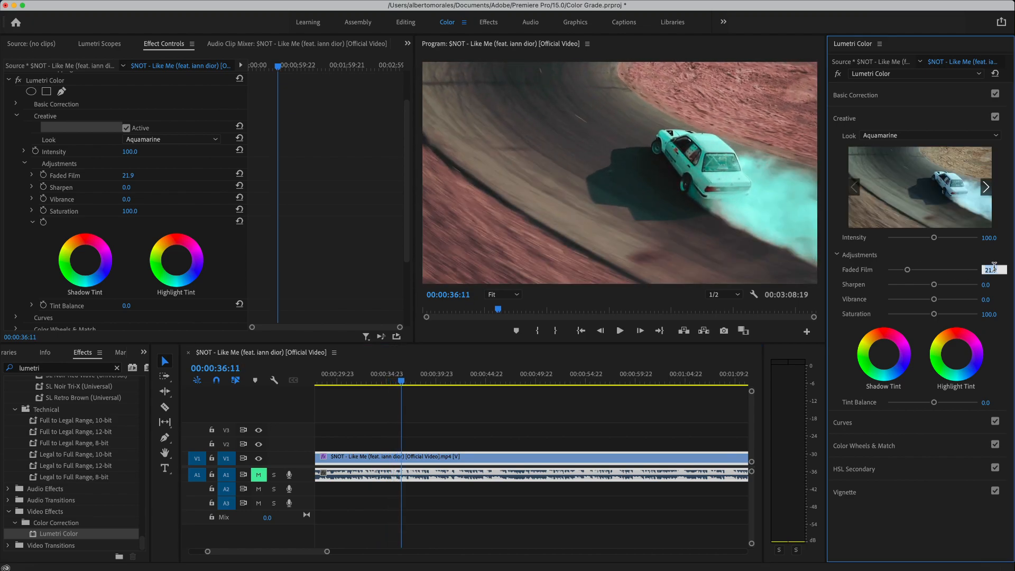
{"action": "left_click_drag", "start_coordinate": [934, 285], "coordinate": [962, 314]}
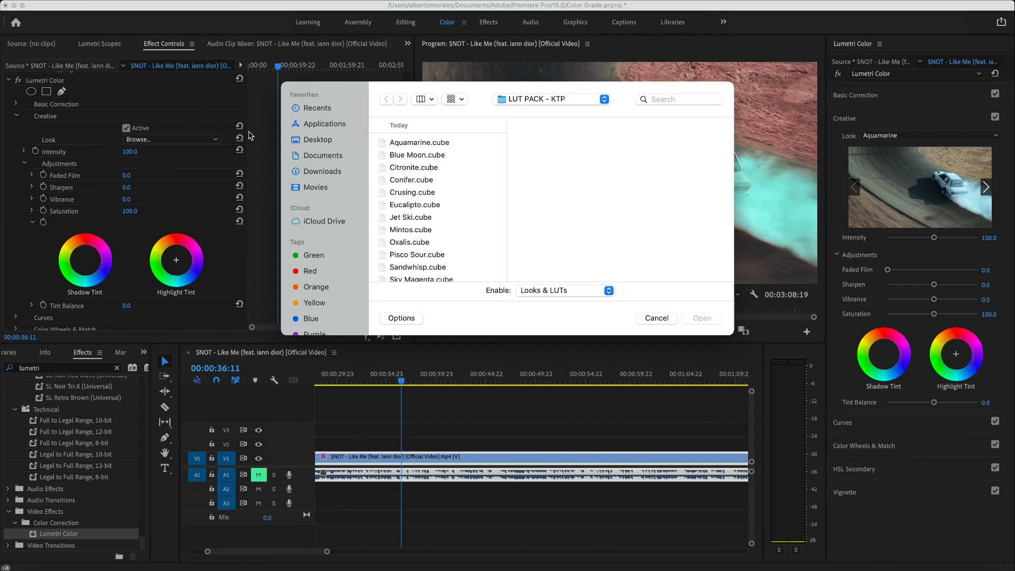
- Load Blue Moon.cube as the look and scrub through the graded footage
{"action": "left_click", "coordinate": [424, 156]}
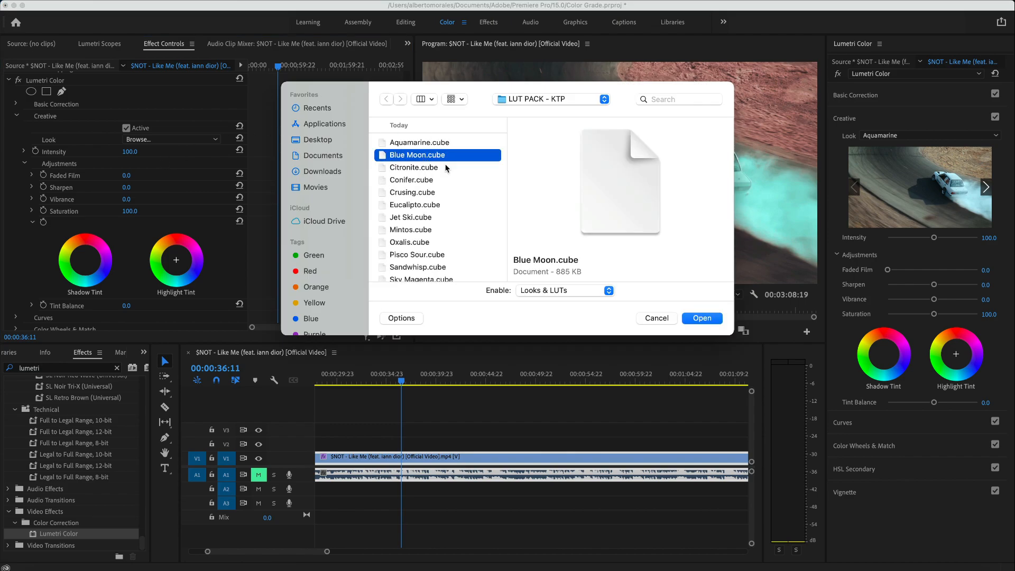
{"action": "left_click", "coordinate": [703, 319]}
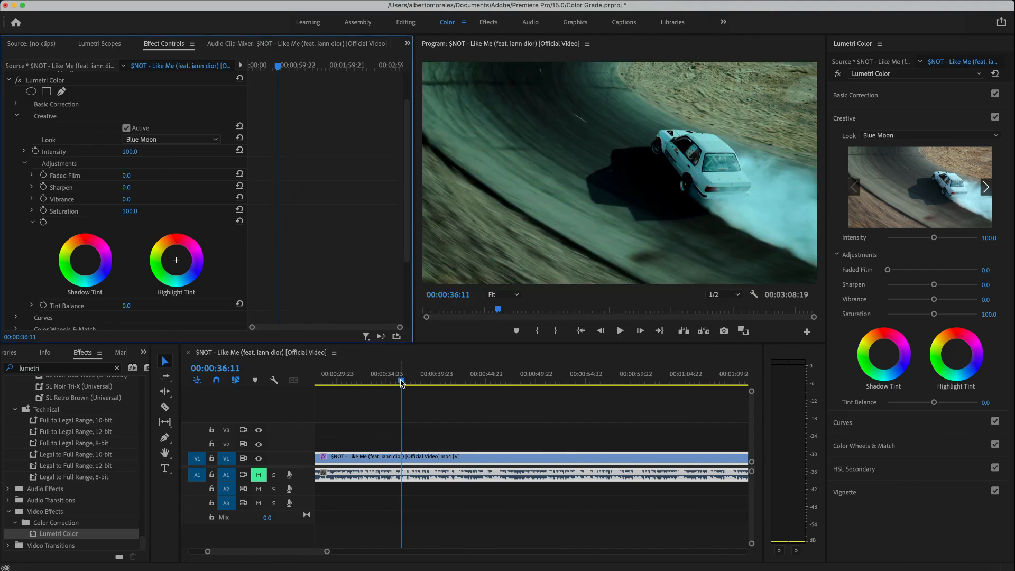
{"action": "left_click_drag", "start_coordinate": [401, 381], "coordinate": [374, 382]}
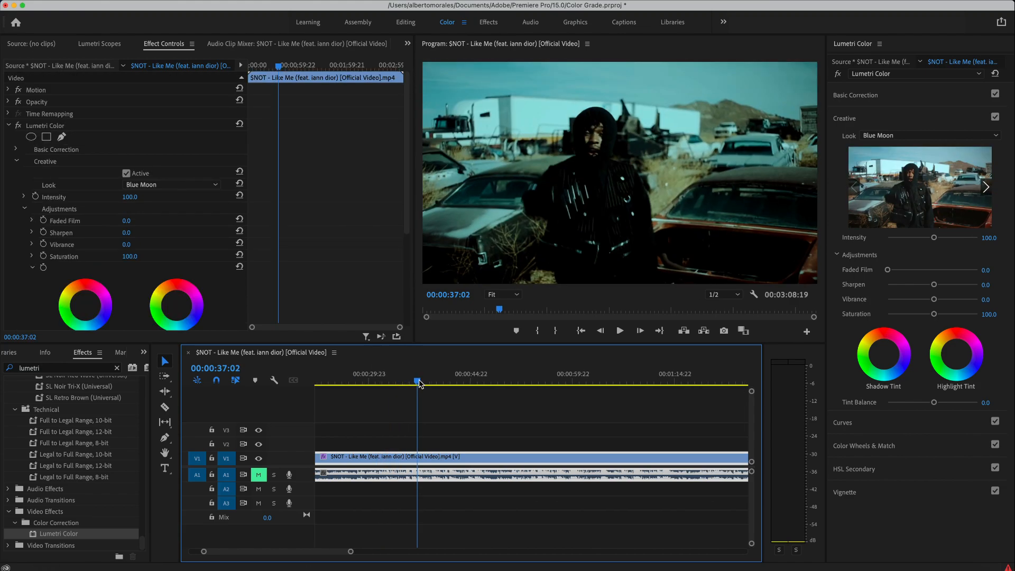
{"action": "left_click_drag", "start_coordinate": [414, 383], "coordinate": [440, 382]}
- Razor the clip at 37:02 and near 40 seconds, then park the playhead at 38:01
{"action": "key", "text": "c"}
{"action": "left_click", "coordinate": [417, 457]}
{"action": "left_click", "coordinate": [439, 458]}
{"action": "key", "text": "a"}
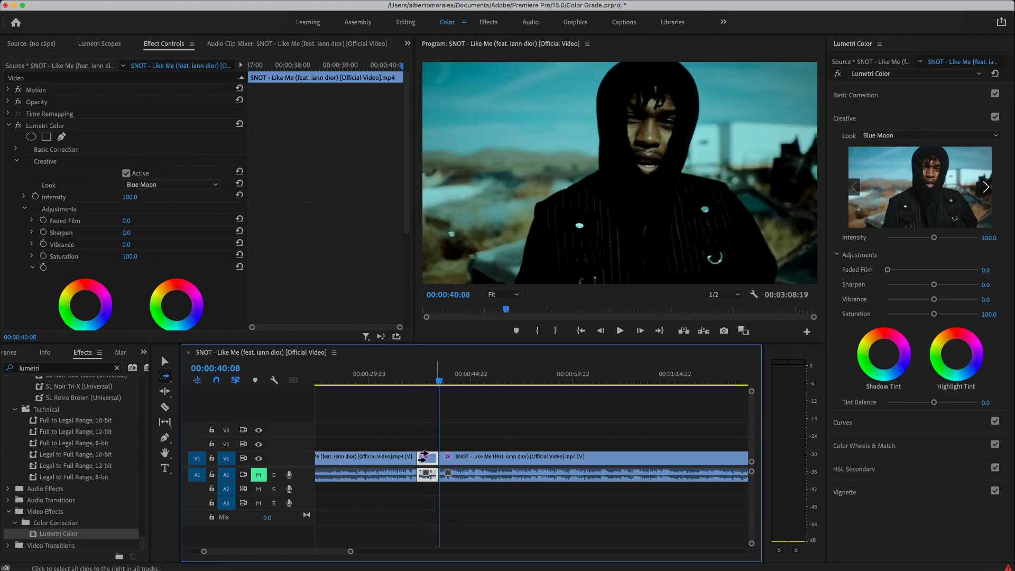
{"action": "key", "text": "="}
{"action": "scroll", "coordinate": [421, 457], "scroll_direction": "up", "scroll_amount": 5}
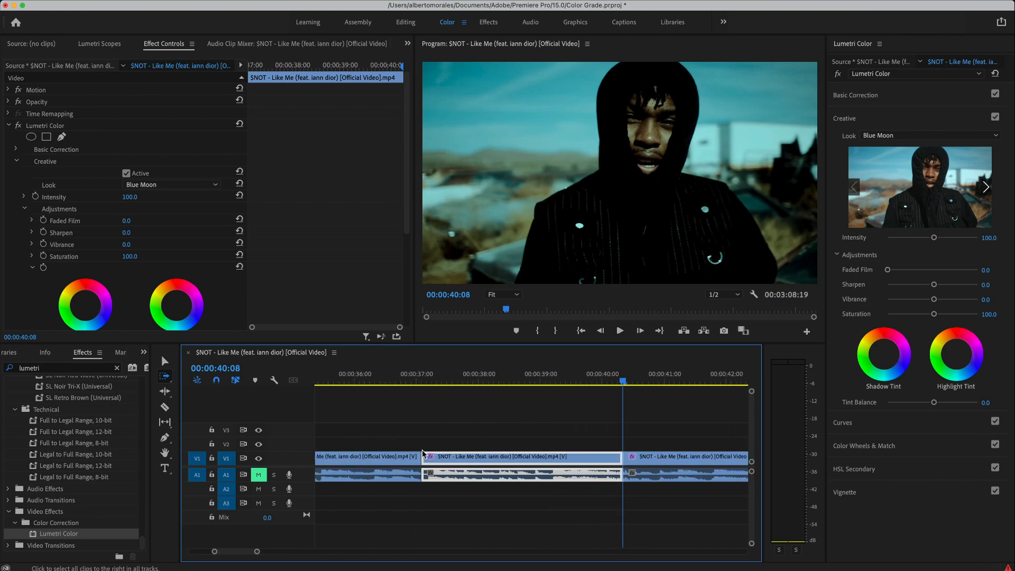
{"action": "left_click", "coordinate": [481, 381]}
{"action": "key", "text": "v"}
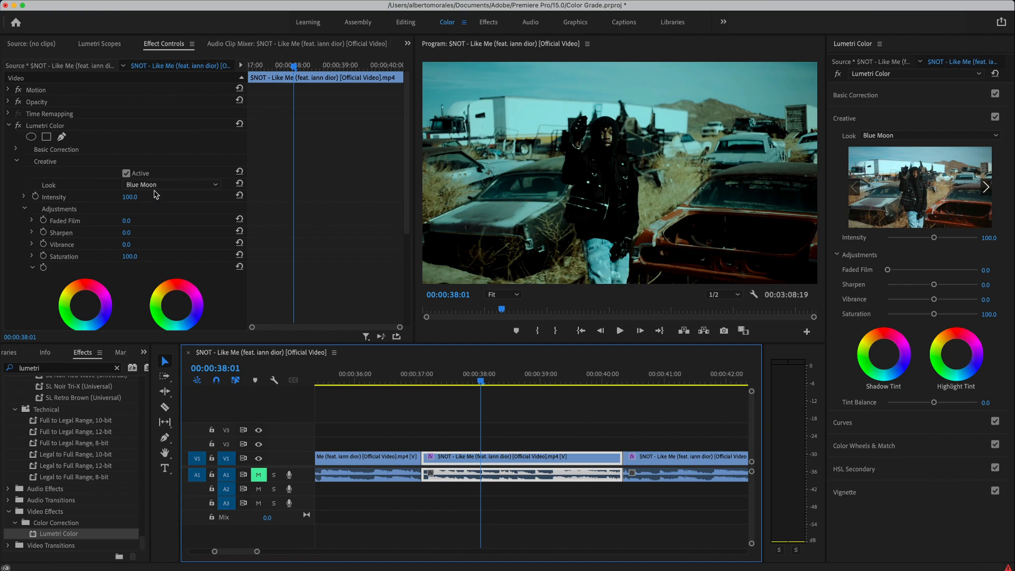
- Compare the Blue Moon look off and on and lower its intensity to 42
{"action": "left_click", "coordinate": [127, 173]}
{"action": "left_click", "coordinate": [126, 174]}
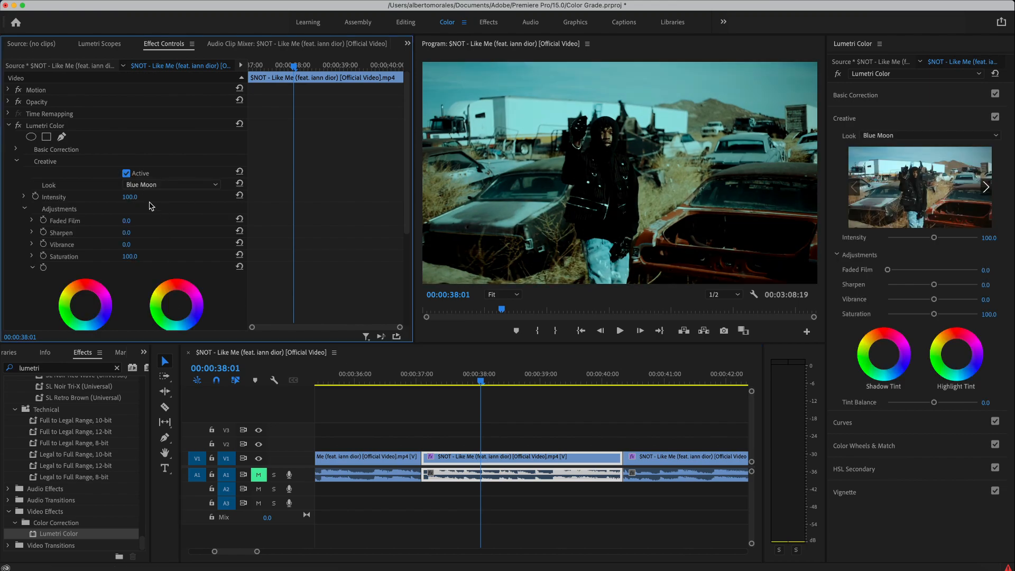
{"action": "left_click_drag", "start_coordinate": [129, 196], "coordinate": [98, 197]}
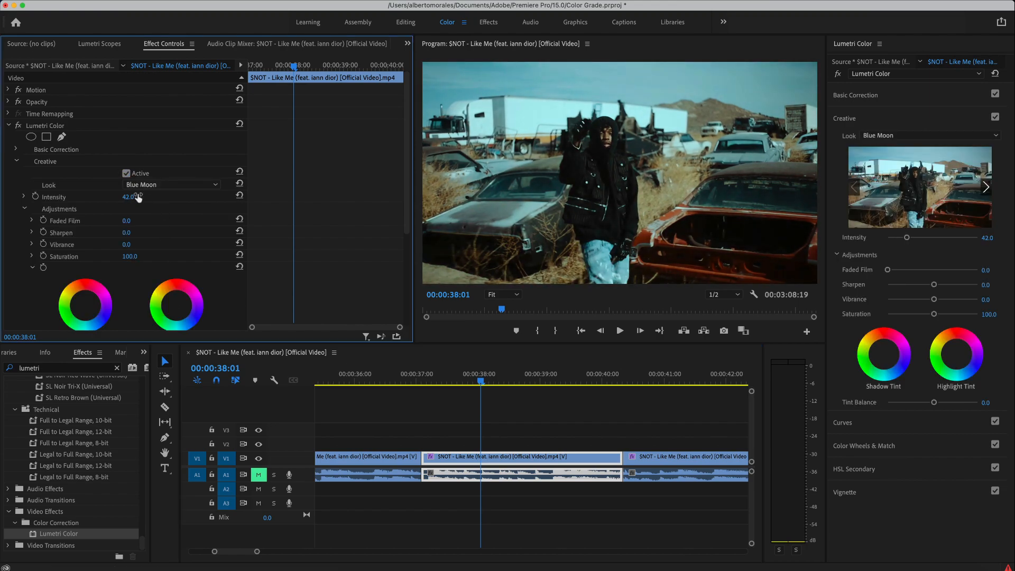
- Replace Blue Moon with Citronite.cube as the Creative look
{"action": "left_click", "coordinate": [127, 173]}
{"action": "left_click", "coordinate": [127, 173]}
{"action": "left_click", "coordinate": [154, 185]}
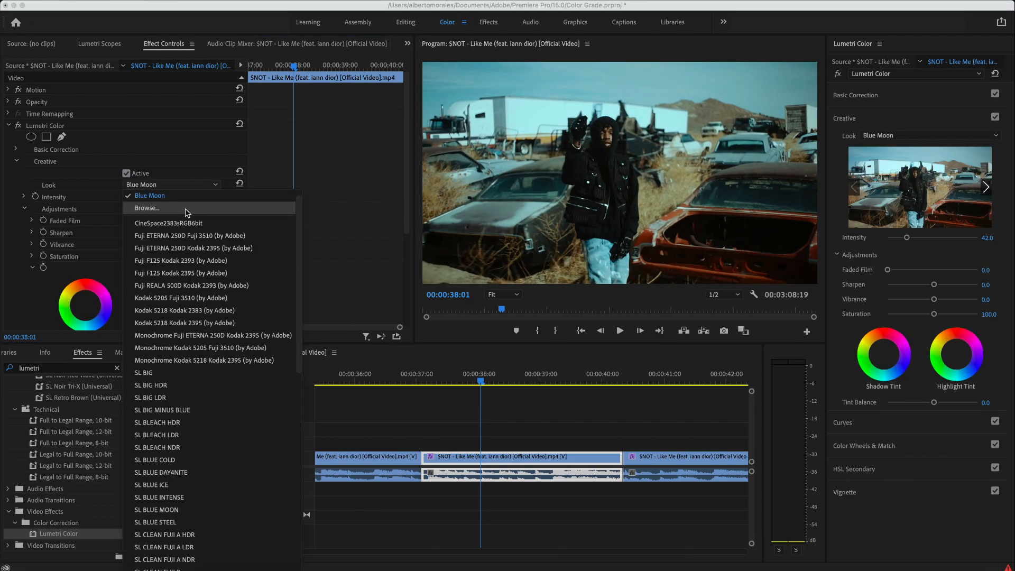
{"action": "left_click", "coordinate": [153, 200]}
{"action": "left_click", "coordinate": [415, 168]}
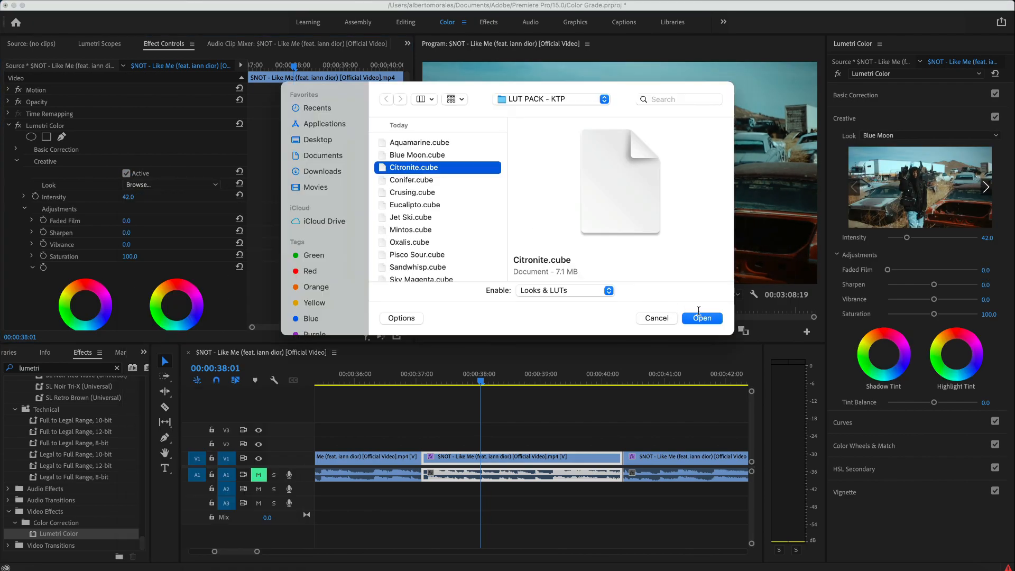
{"action": "left_click", "coordinate": [700, 316]}
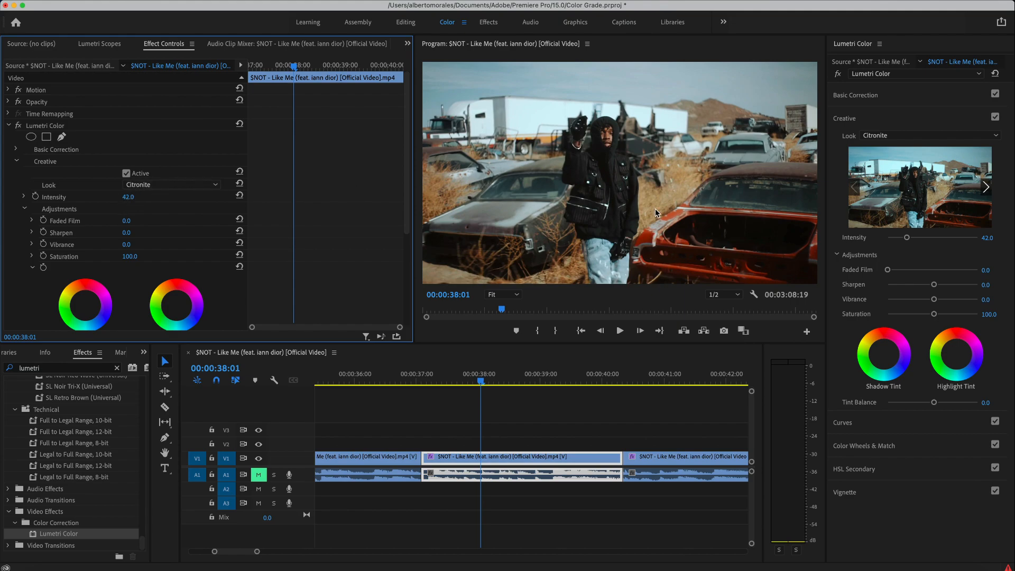
- Set Citronite intensity to 100 and toggle the look off and on to compare
{"action": "left_click", "coordinate": [986, 237]}
{"action": "type", "text": "100"}
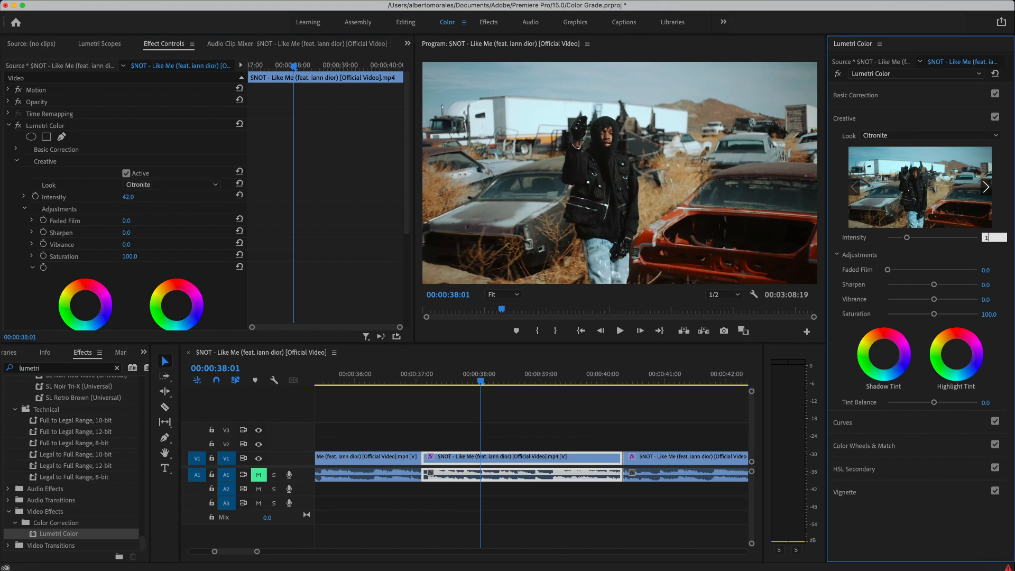
{"action": "key", "text": "Return"}
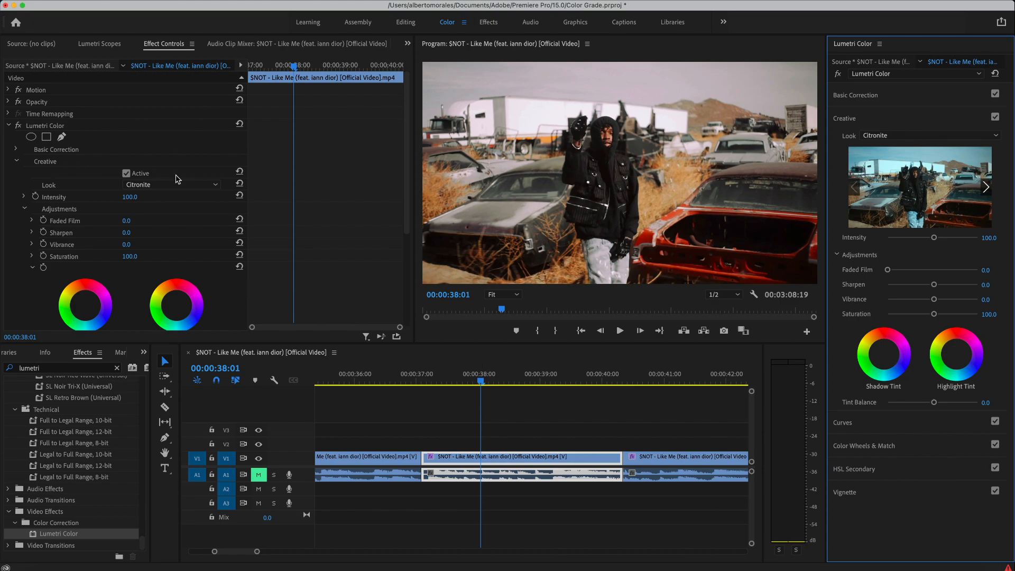
{"action": "left_click", "coordinate": [126, 173]}
{"action": "left_click", "coordinate": [127, 173]}
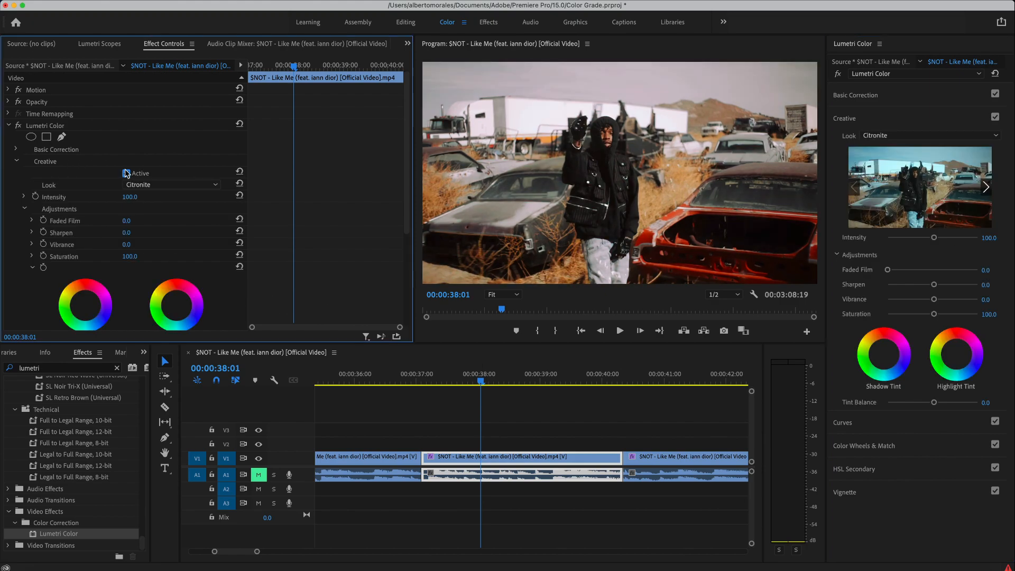
{"action": "left_click", "coordinate": [126, 173]}
{"action": "left_click", "coordinate": [127, 174]}
- Play the Citronite-graded footage and return the playhead to 37:21
{"action": "key", "text": "space"}
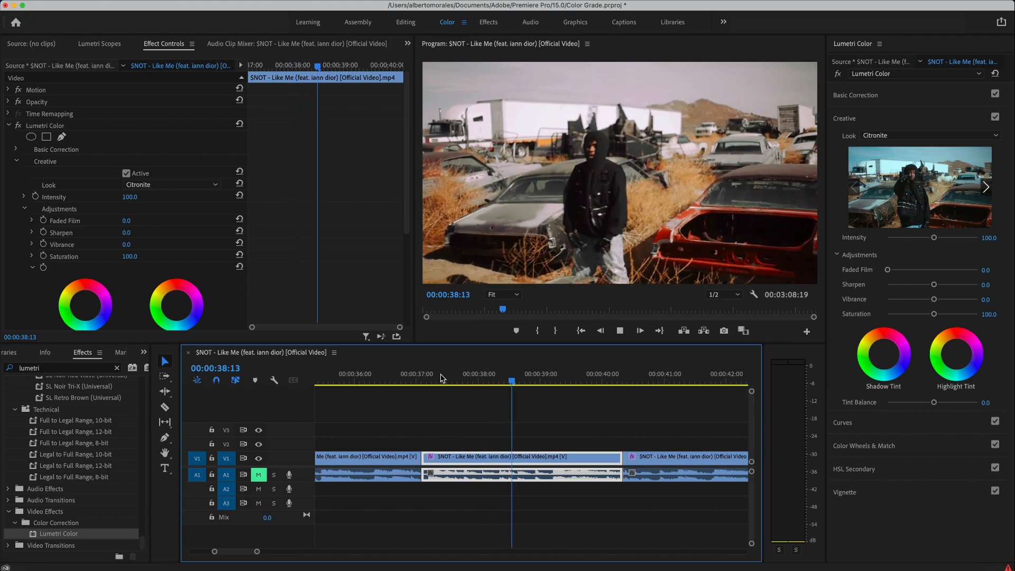
{"action": "key", "text": "space"}
{"action": "left_click", "coordinate": [471, 378]}
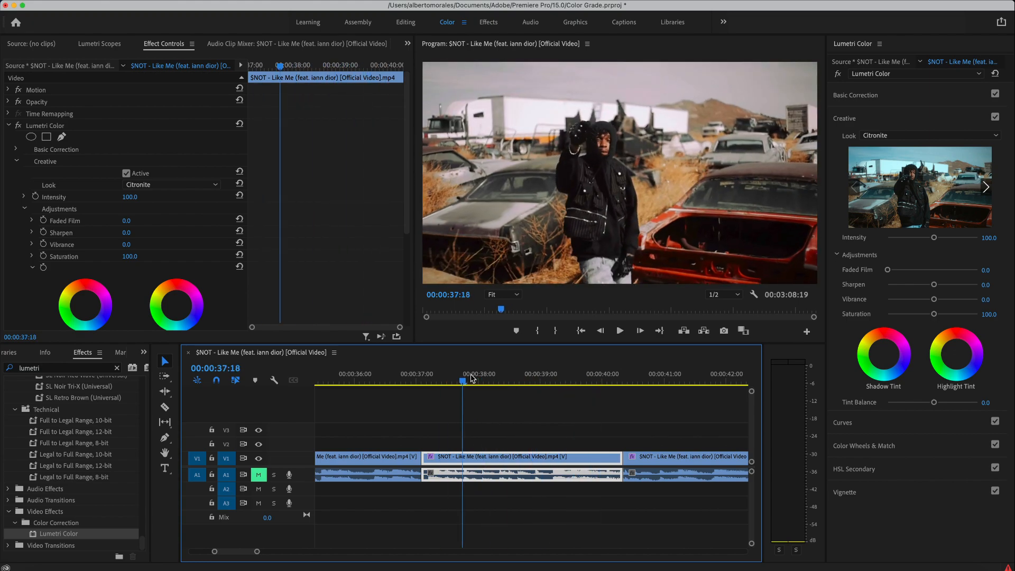
{"action": "left_click", "coordinate": [159, 185]}
- Load Pisco Sour.cube on the middle clip and compare it off and on
{"action": "left_click", "coordinate": [155, 208]}
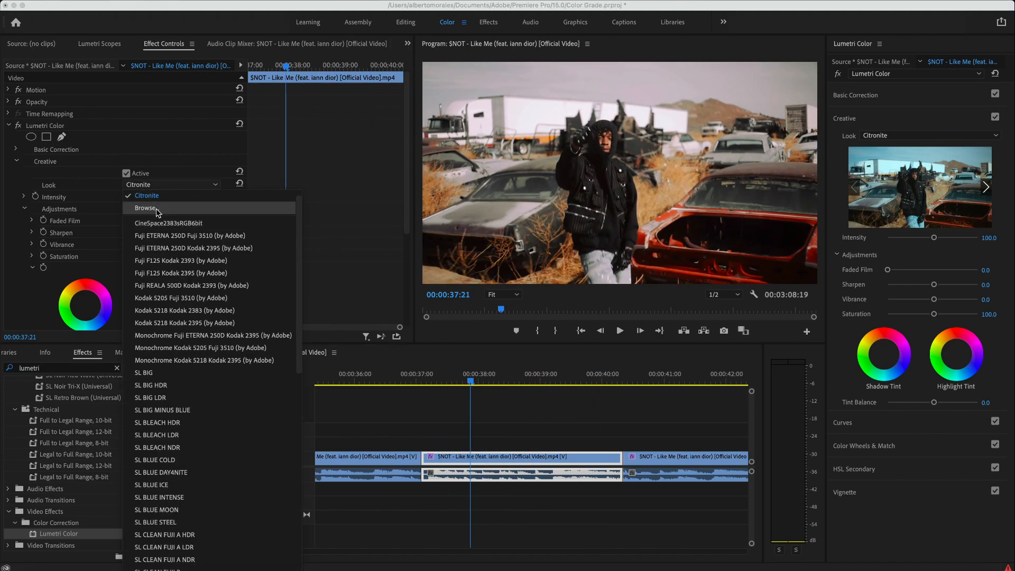
{"action": "left_click", "coordinate": [419, 256]}
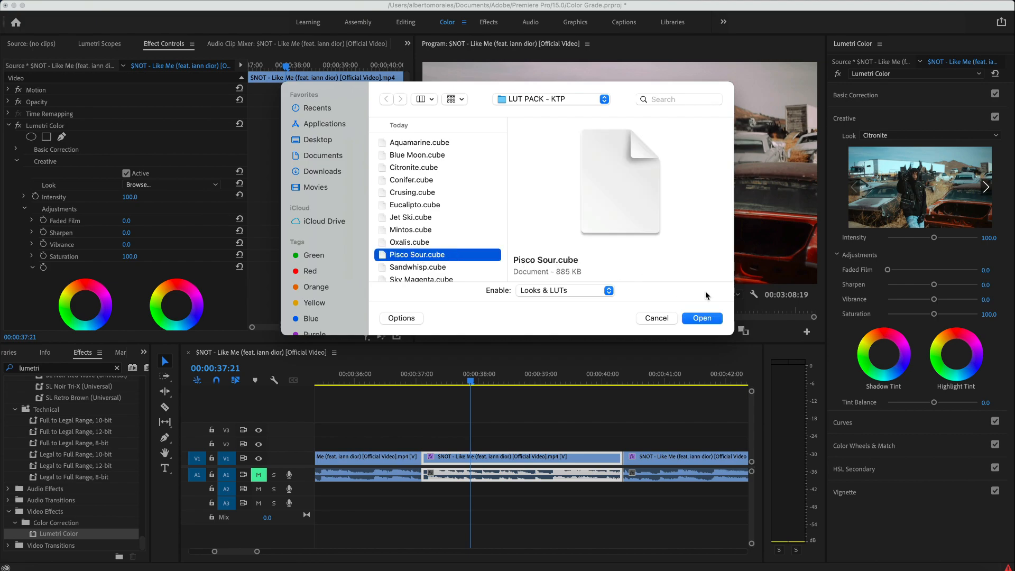
{"action": "left_click", "coordinate": [696, 319]}
{"action": "left_click", "coordinate": [239, 61]}
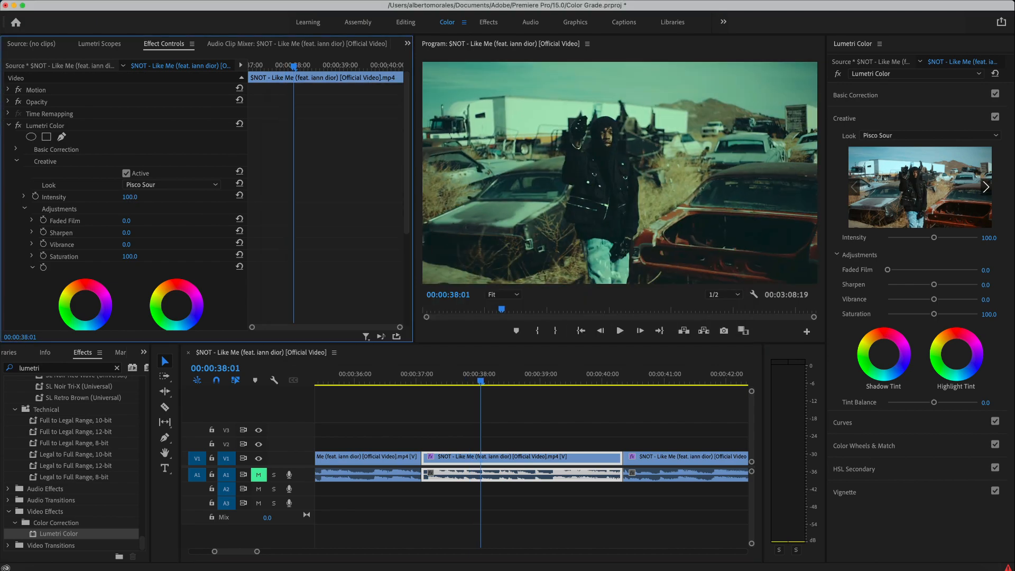
{"action": "left_click", "coordinate": [125, 173]}
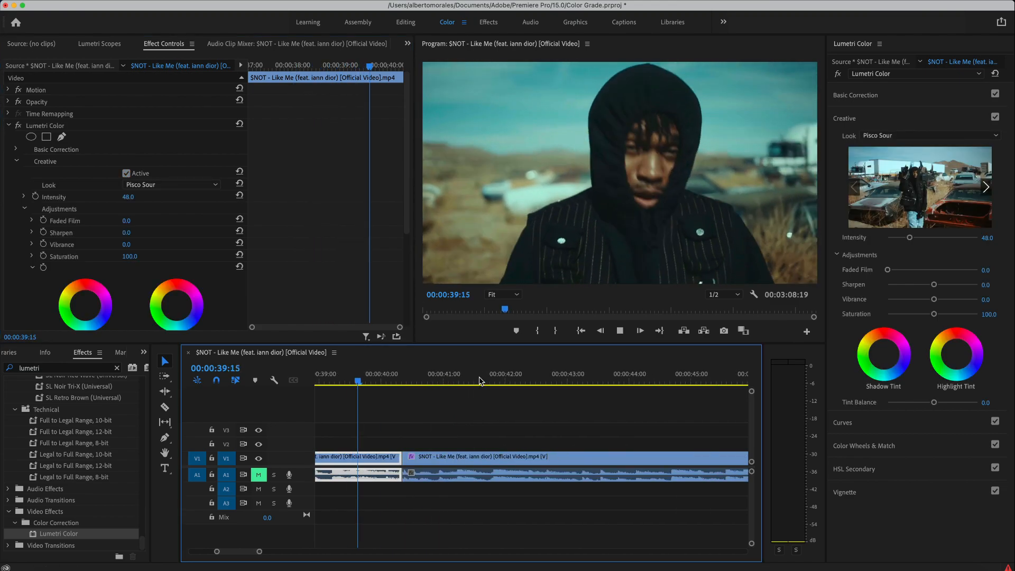
- Give the following clip the Mintos.cube look and play it back
{"action": "left_click", "coordinate": [153, 185]}
{"action": "left_click", "coordinate": [147, 208]}
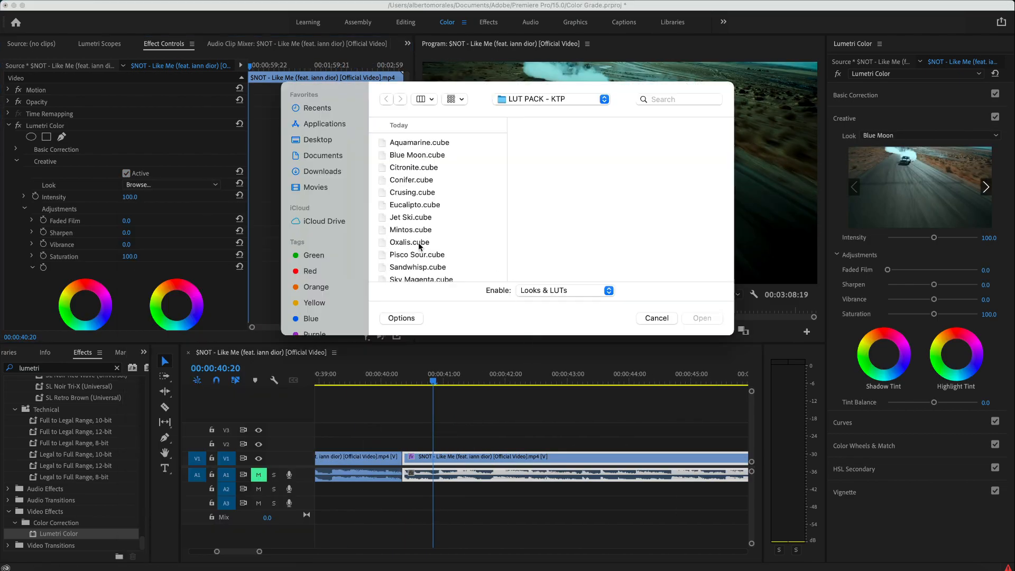
{"action": "scroll", "coordinate": [415, 216], "scroll_direction": "down", "scroll_amount": 1}
{"action": "left_click", "coordinate": [410, 219]}
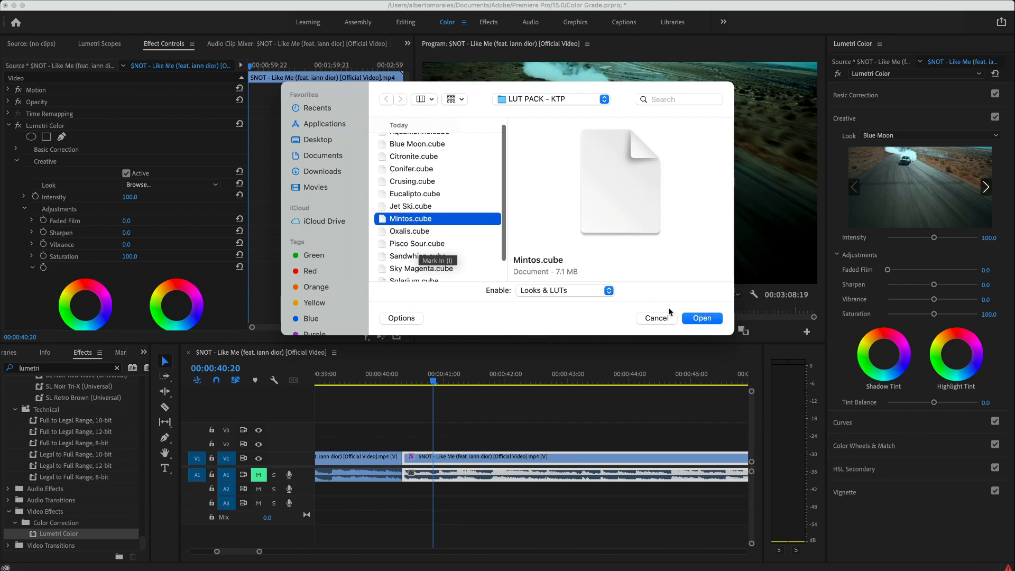
{"action": "left_click", "coordinate": [702, 318]}
{"action": "left_click", "coordinate": [458, 377]}
{"action": "key", "text": "space"}
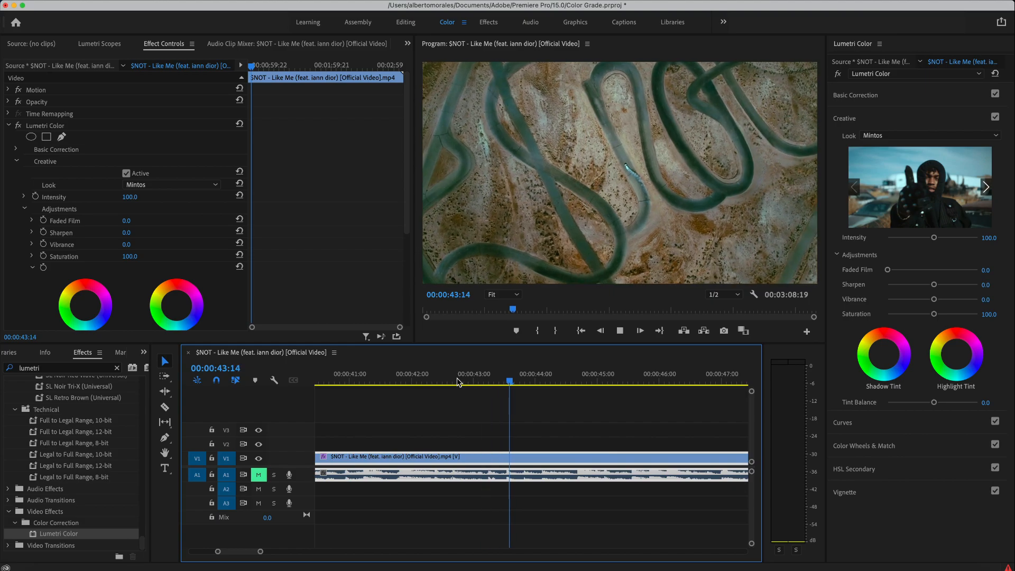
{"action": "key", "text": "space"}
- Scrub to about 42 seconds and load Sky Magenta.cube as this clip's look
{"action": "left_click_drag", "start_coordinate": [492, 382], "coordinate": [451, 381]}
{"action": "left_click", "coordinate": [169, 184]}
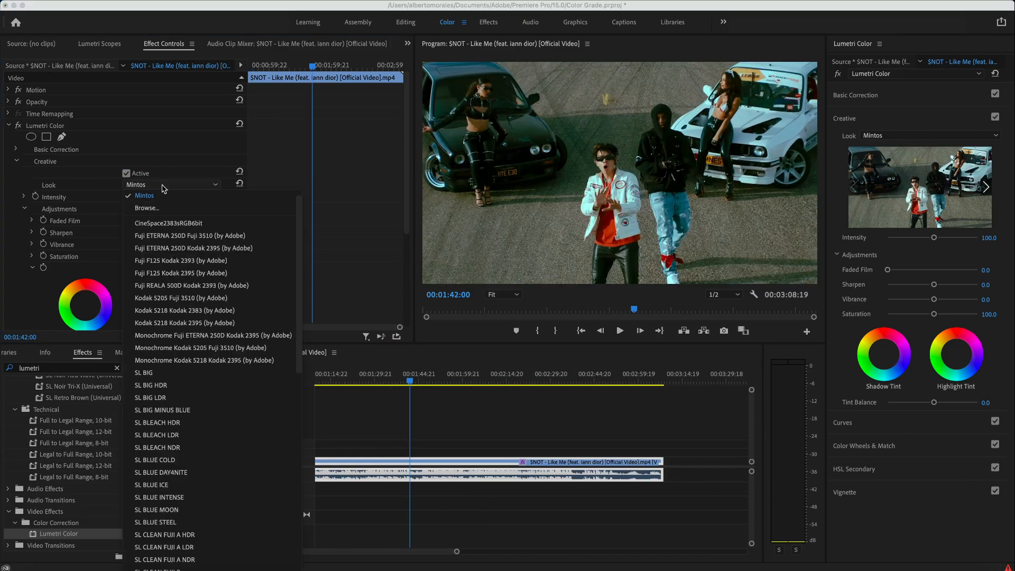
{"action": "left_click", "coordinate": [171, 209]}
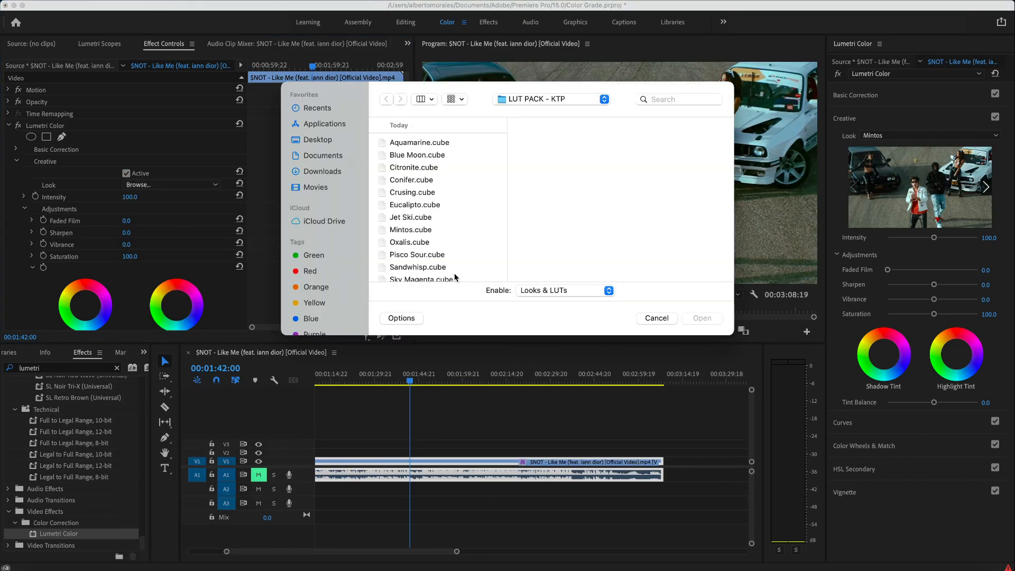
{"action": "scroll", "coordinate": [423, 265], "scroll_direction": "down", "scroll_amount": 1}
{"action": "left_click", "coordinate": [422, 265]}
{"action": "left_click", "coordinate": [701, 318]}
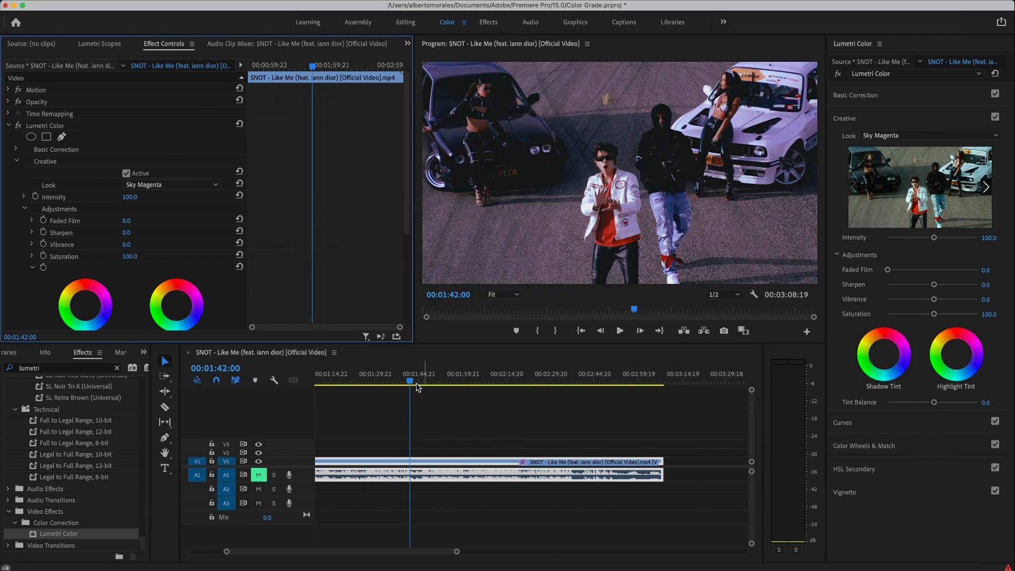
- Play the Sky Magenta shot, toggle the look to compare, and move to 2:44
{"action": "key", "text": "space"}
{"action": "key", "text": "space"}
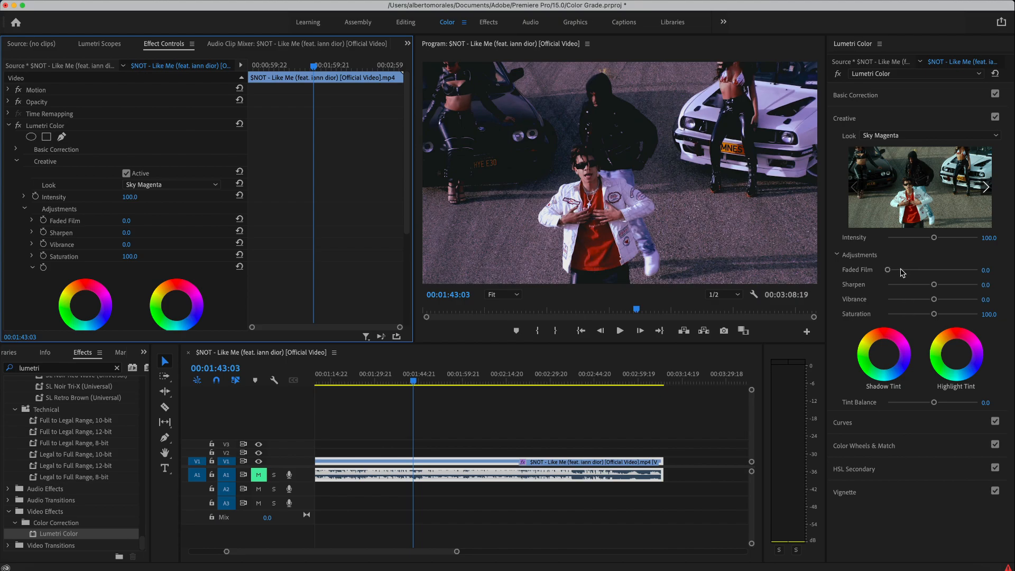
{"action": "left_click", "coordinate": [126, 173]}
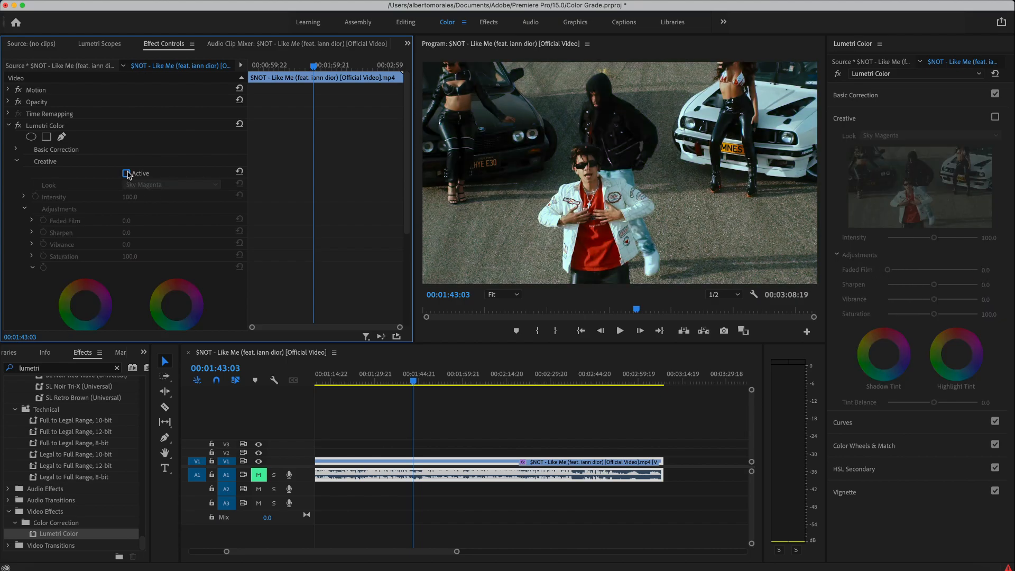
{"action": "left_click", "coordinate": [126, 173]}
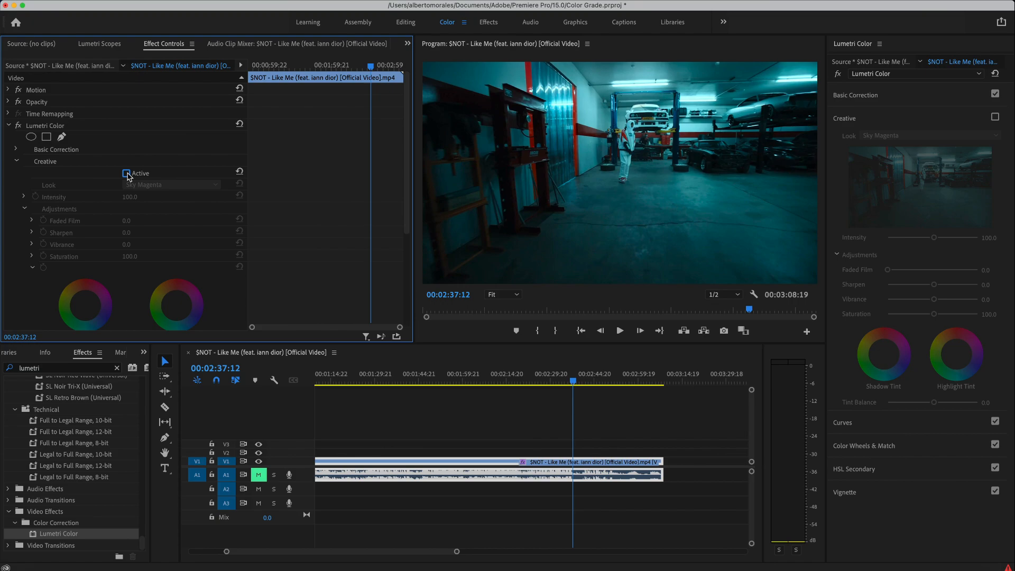
{"action": "left_click", "coordinate": [127, 174]}
{"action": "left_click", "coordinate": [127, 174]}
{"action": "left_click", "coordinate": [126, 173]}
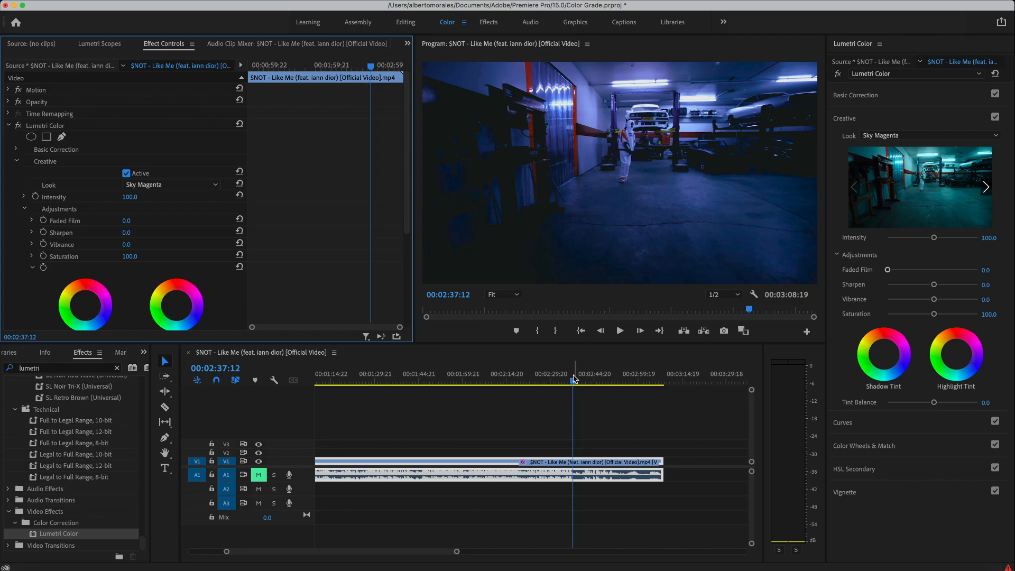
{"action": "left_click_drag", "start_coordinate": [574, 379], "coordinate": [594, 379]}
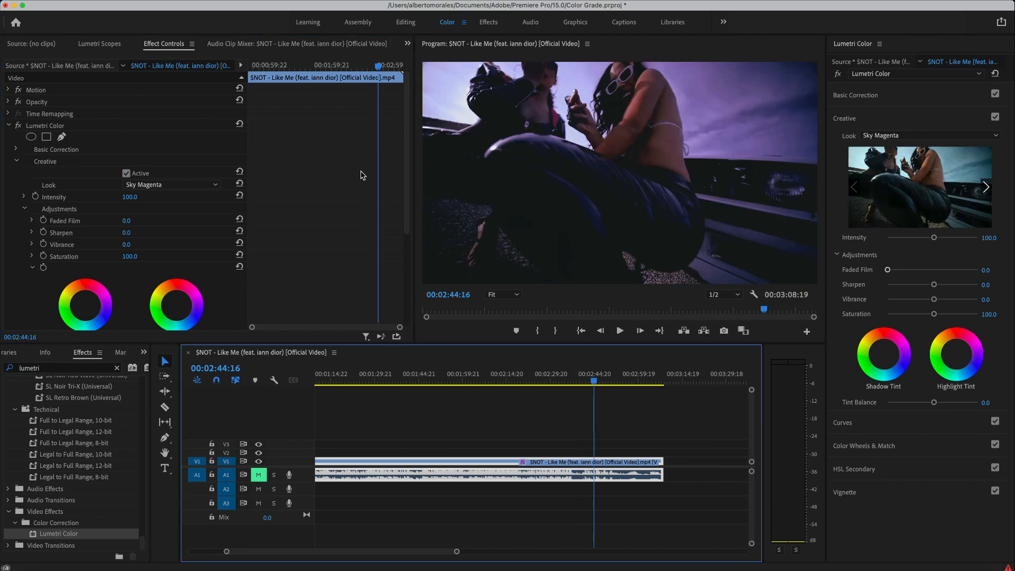